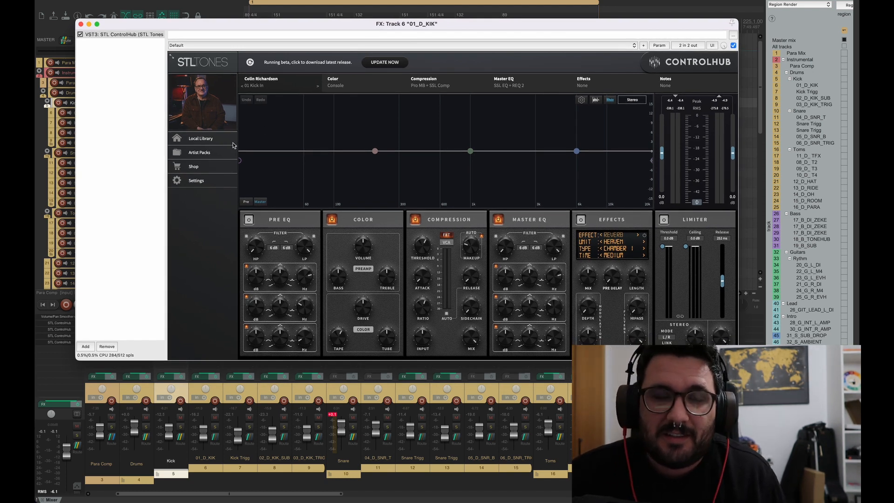
Step: Browse the preset categories of the Colin Richardson artist pack, including Drums and Effects, in ControlHub on the 01_D_KIK track
click(201, 152)
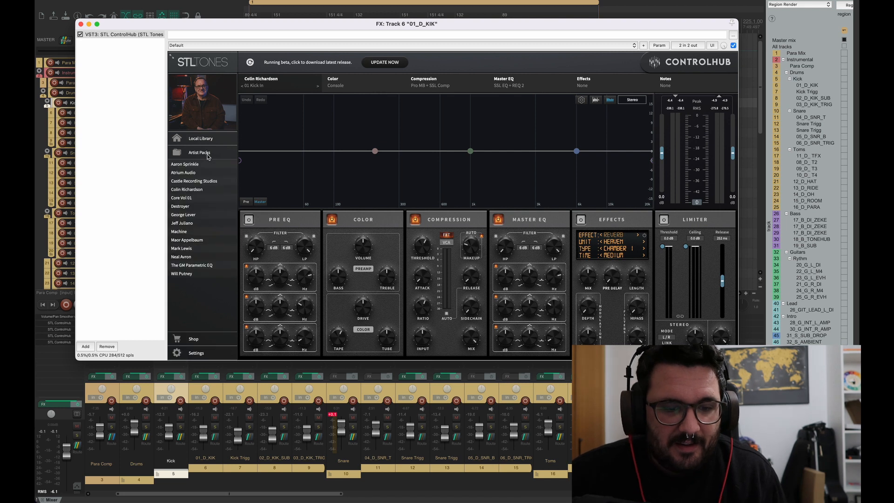
click(200, 189)
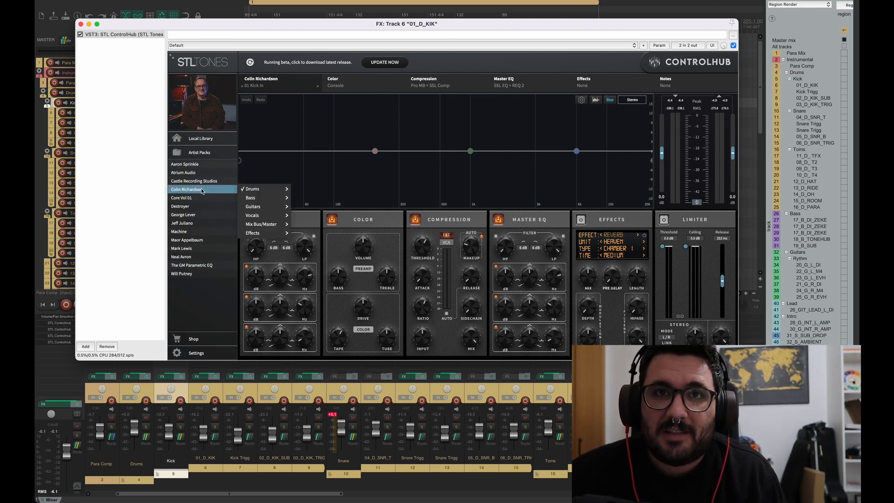
click(574, 237)
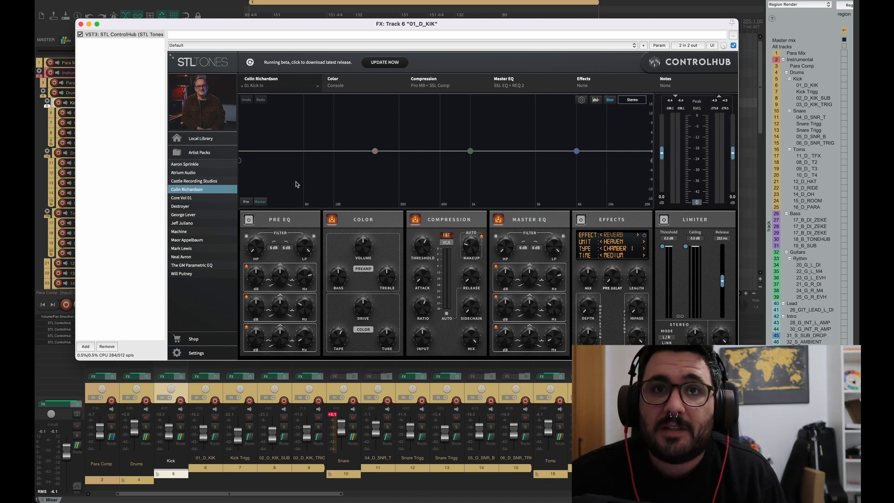
click(217, 191)
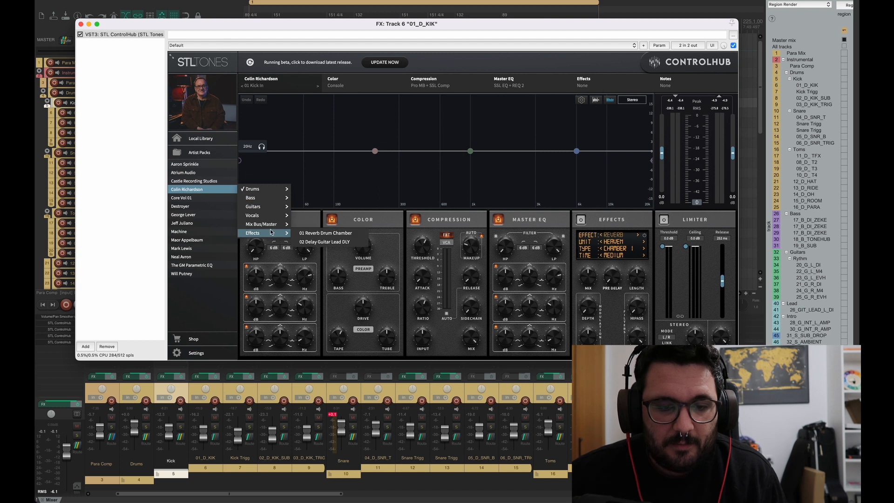
mouse_move(275, 192)
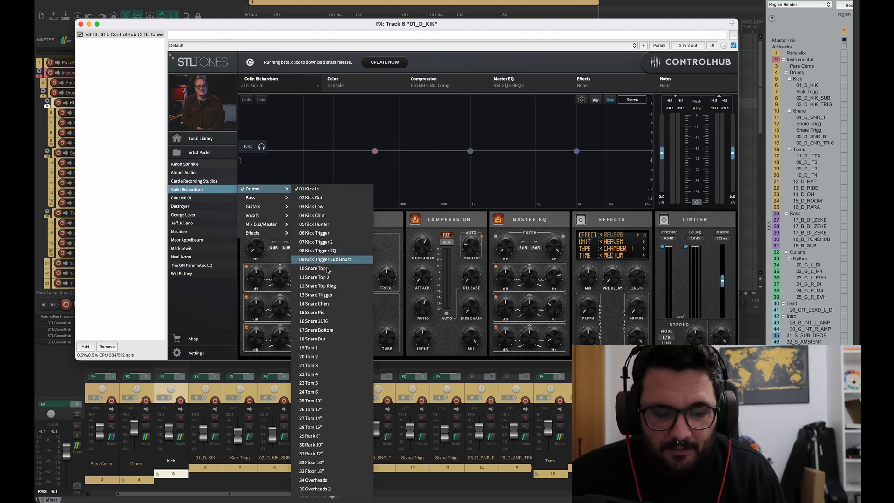
mouse_move(334, 498)
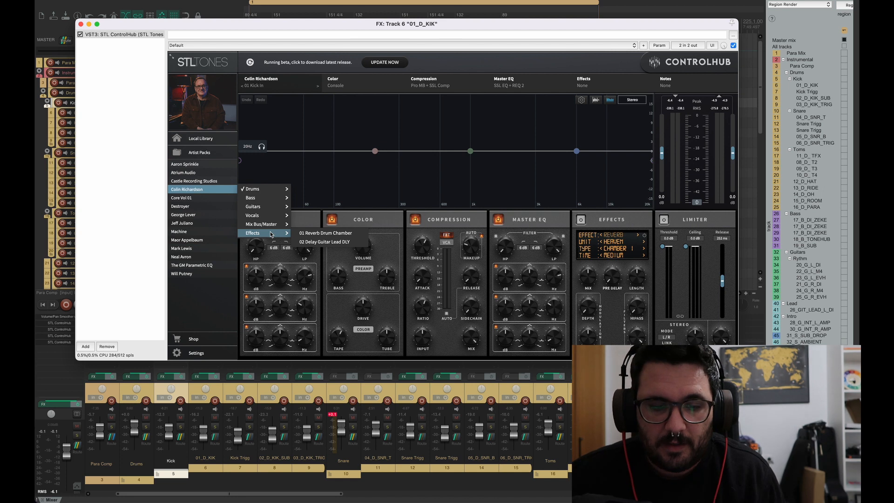
key(Escape)
Step: Reposition the effects window of the 01_D_KIK track and close it
drag(433, 24, 387, 77)
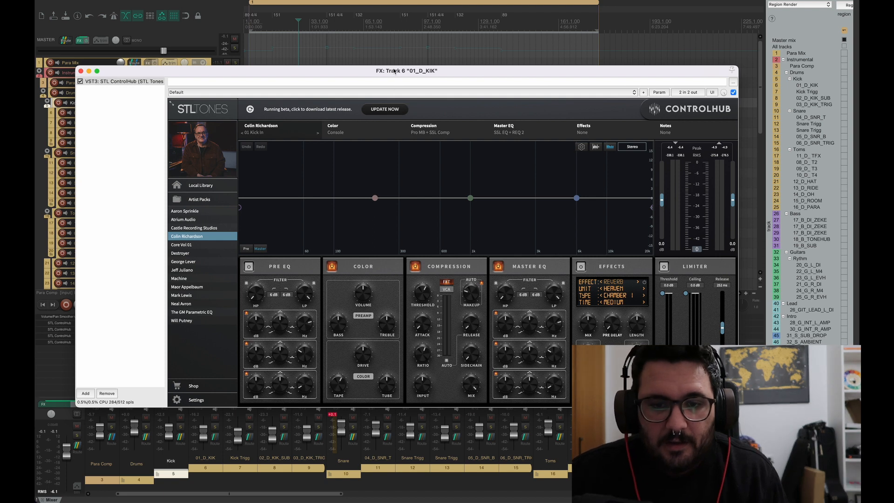
drag(394, 71, 381, 62)
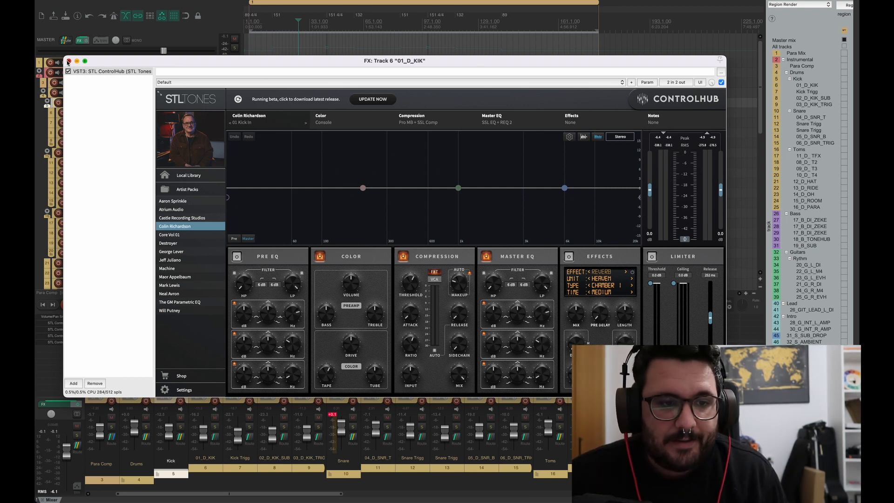
drag(119, 62, 129, 51)
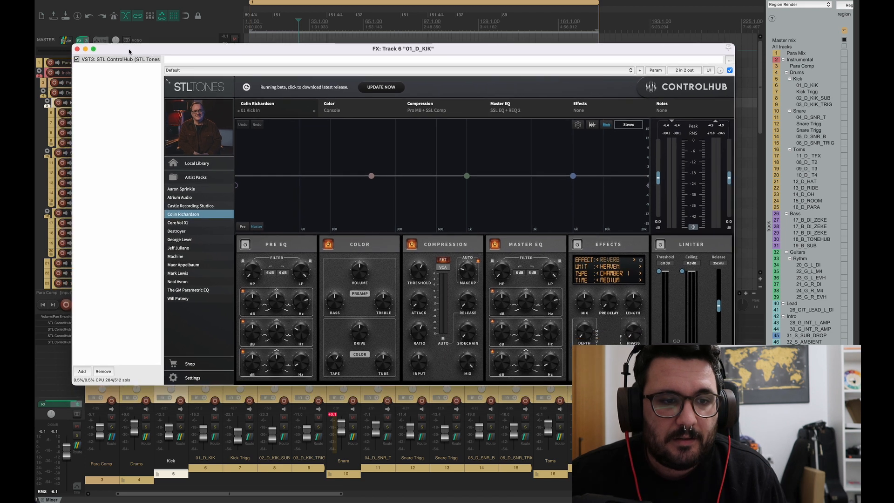
click(76, 49)
Step: Play the song and look through the track list from the drums down to the bass, guitar and ambient tracks
key(space)
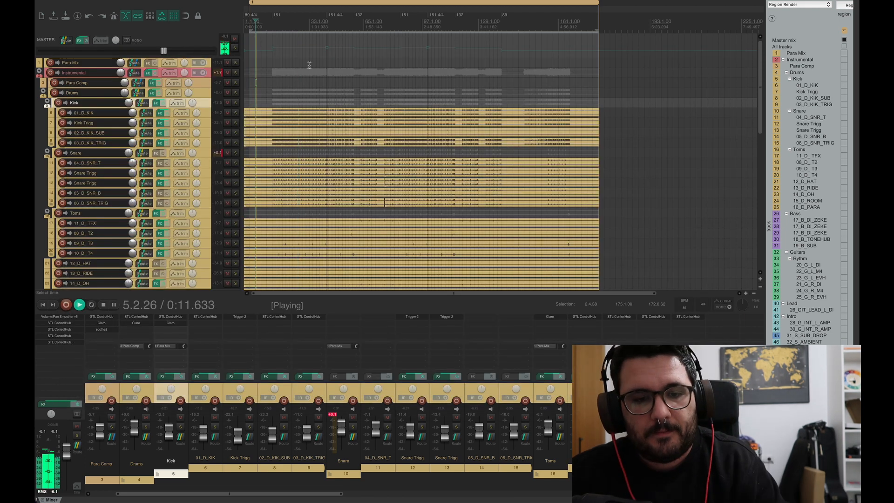
scroll(384, 124, up, 3)
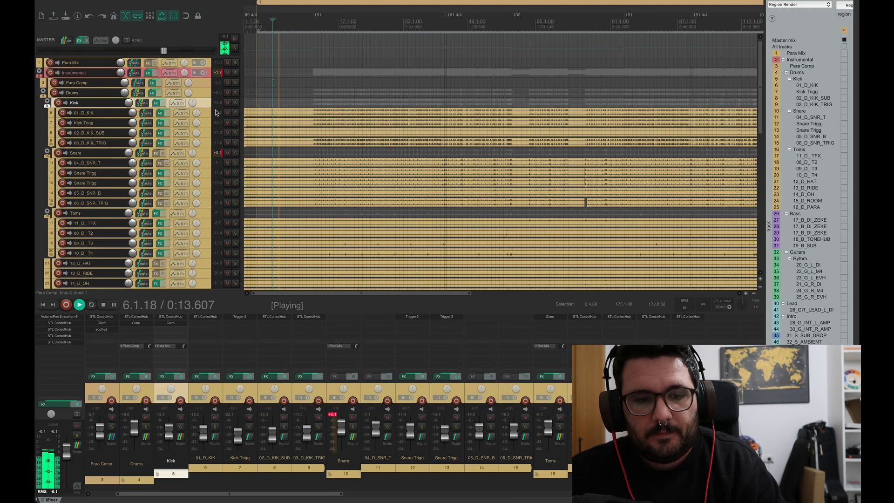
scroll(223, 115, down, 6)
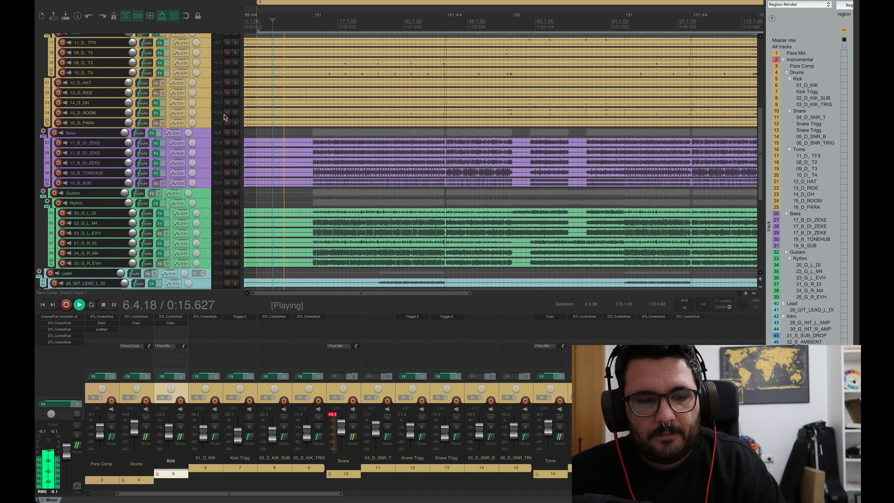
scroll(224, 117, down, 3)
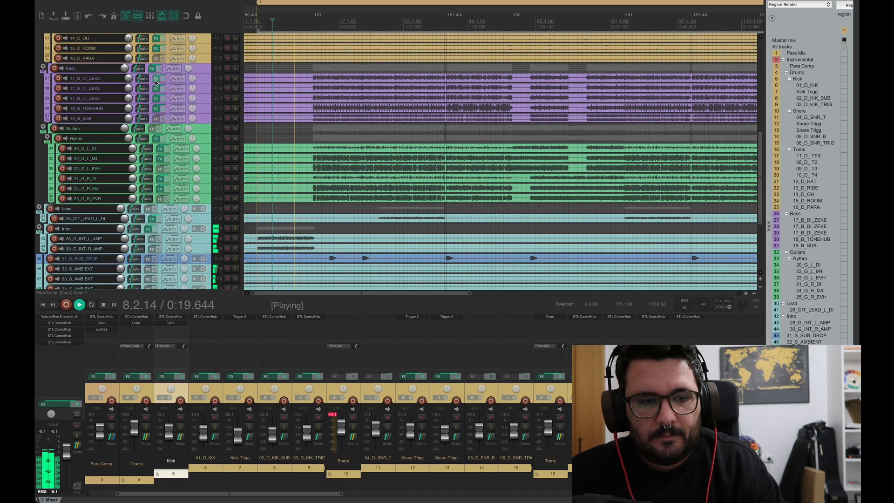
scroll(224, 93, up, 4)
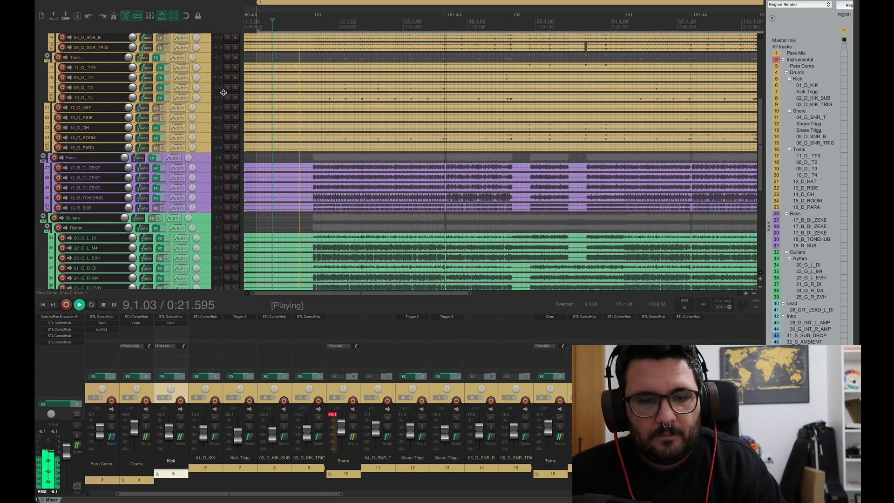
Step: Inspect the ControlHub bass presets in the effects chain of Track 28, 17_B_DI_ZEKE, and close its effects window
click(157, 178)
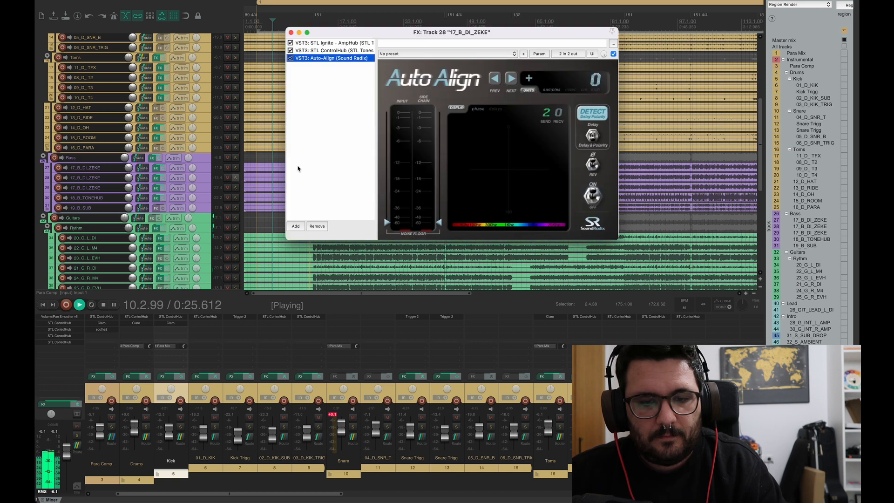
click(342, 51)
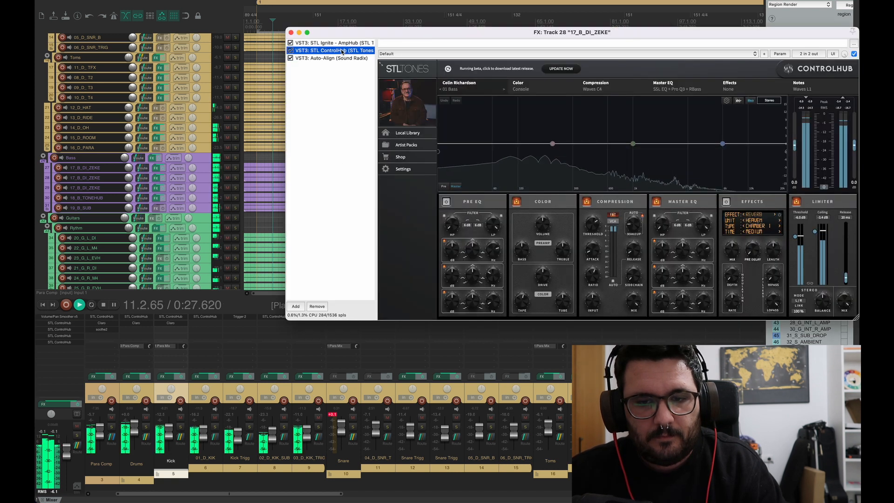
drag(553, 34, 420, 52)
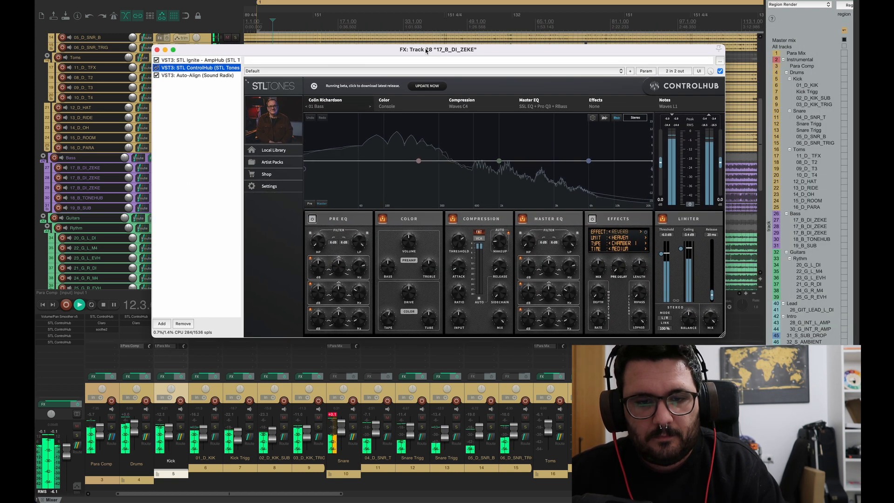
click(325, 108)
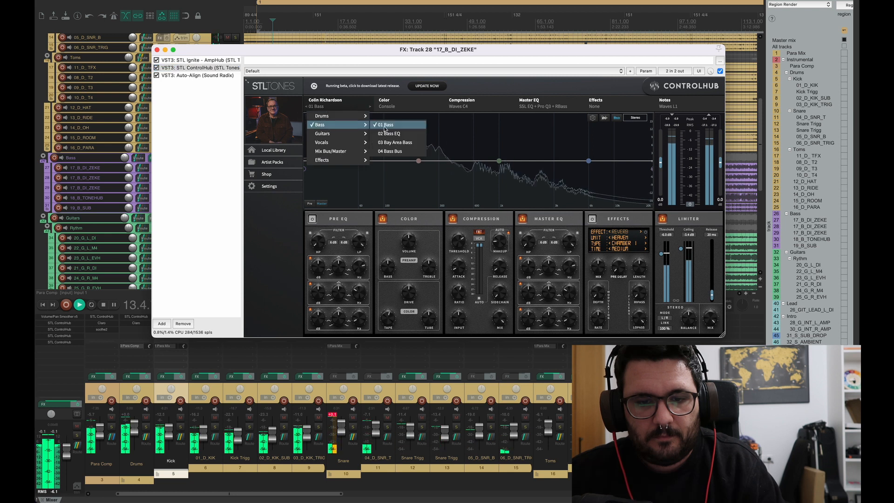
click(157, 50)
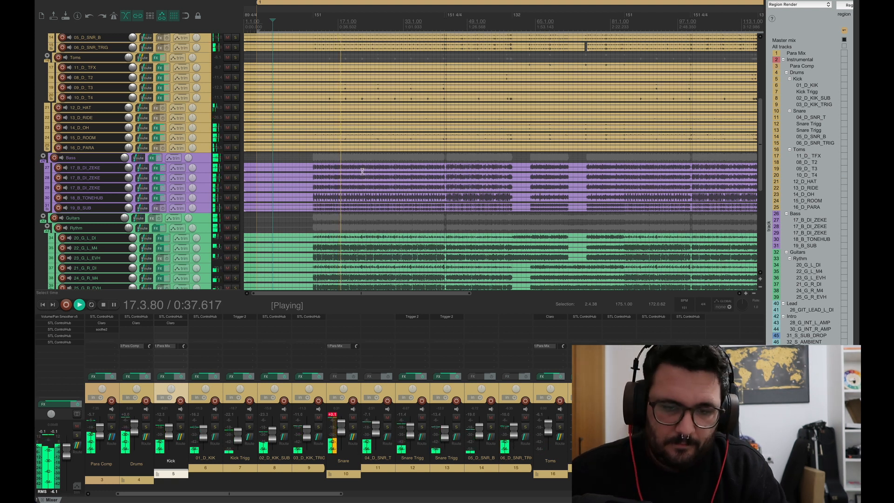
Step: Inspect ControlHub in the effects chain of the vocal track 37_V_CREEPY_SPOKEN_DRY and close its effects window
scroll(231, 179, down, 10)
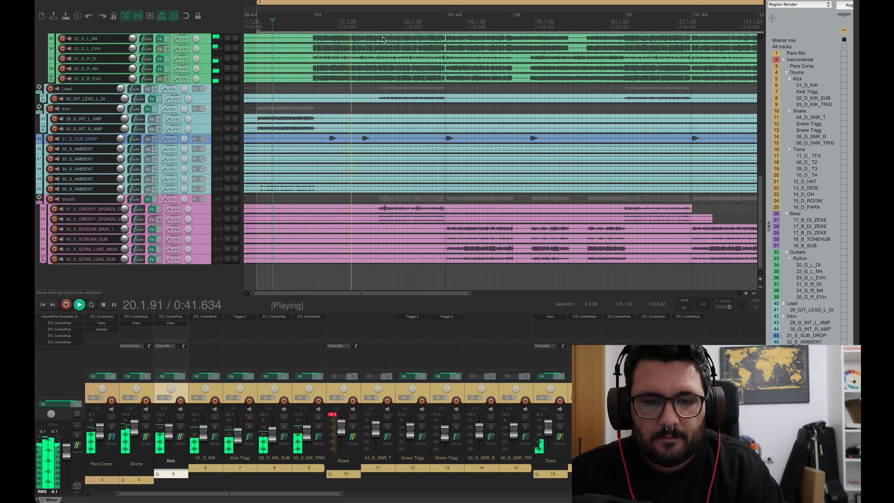
scroll(234, 138, up, 10)
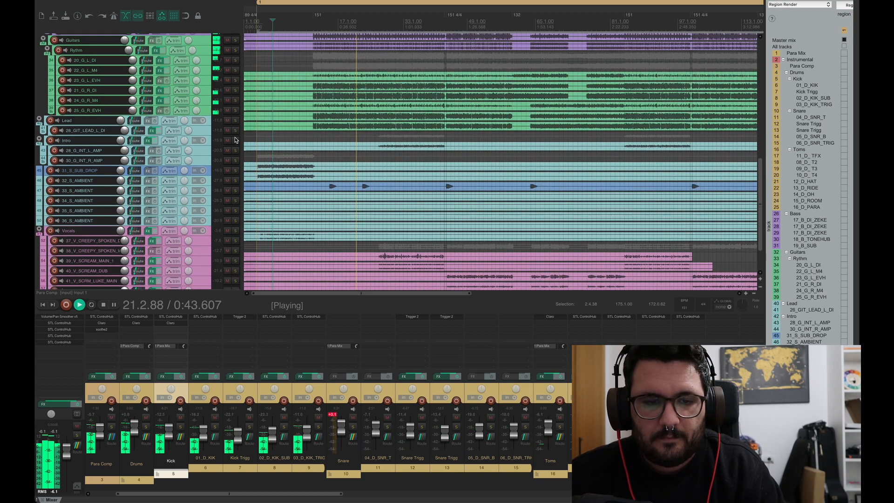
scroll(234, 138, up, 7)
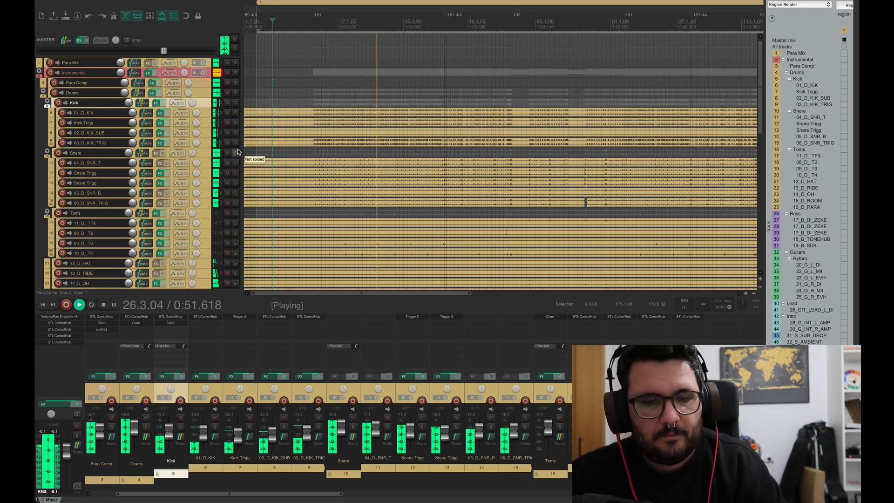
scroll(237, 151, down, 15)
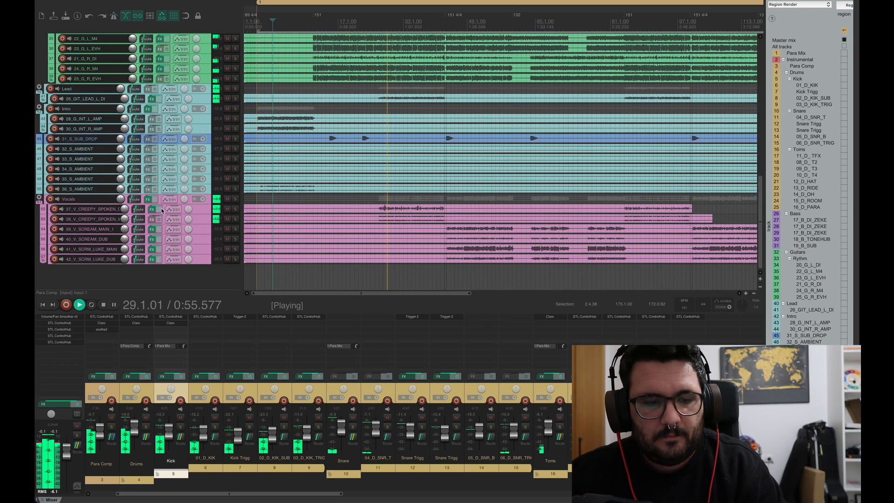
click(153, 210)
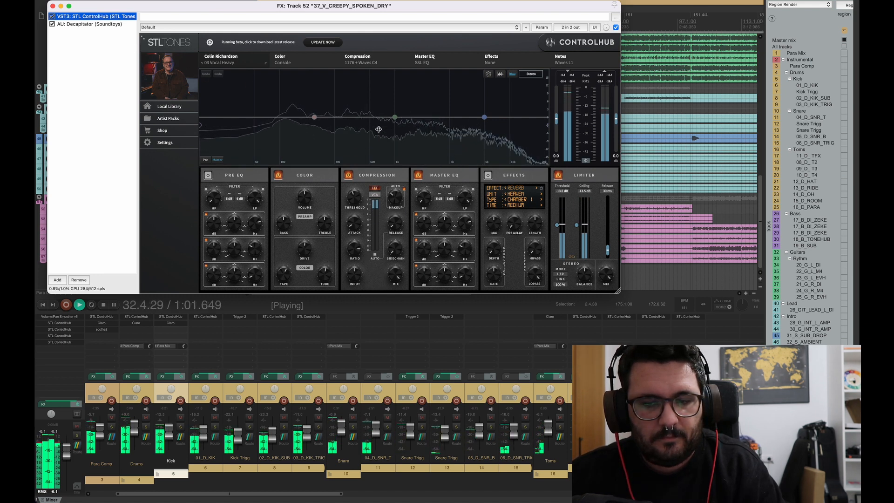
click(53, 6)
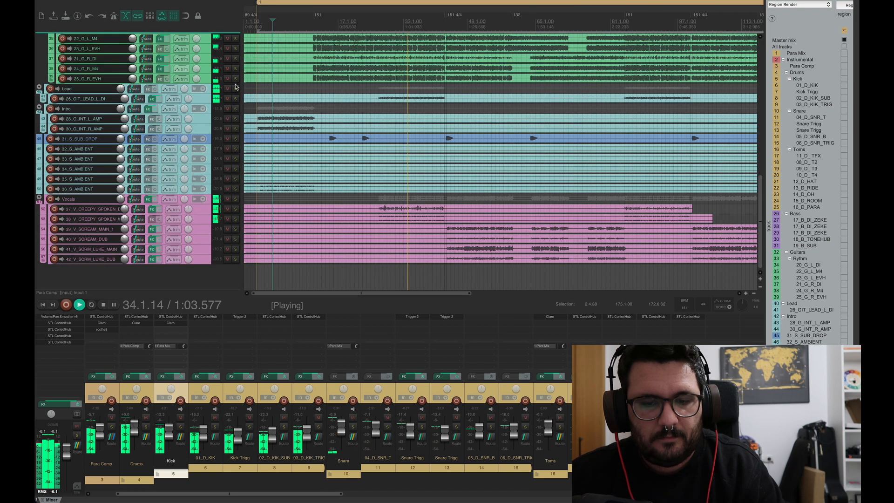
Step: Play the song from position 44.3.96, where the scream vocals enter, and stop playback
click(447, 197)
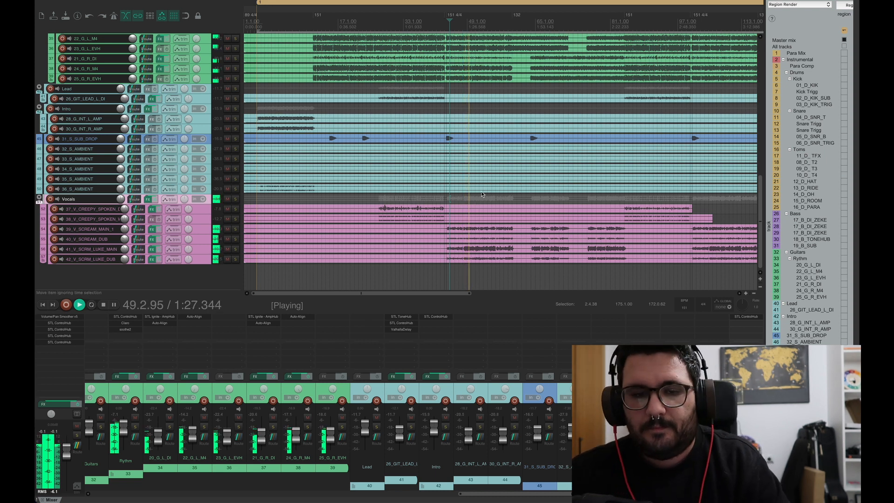
key(space)
Step: Solo the Drums folder track
scroll(232, 154, up, 10)
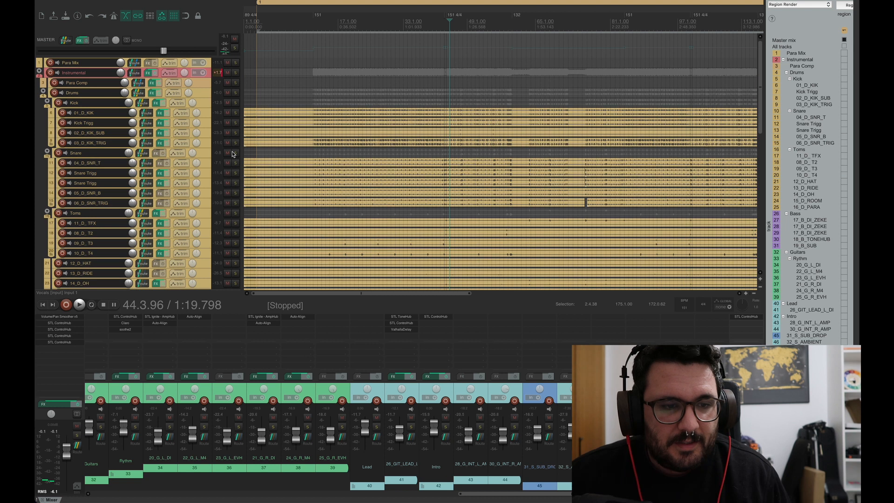
click(236, 93)
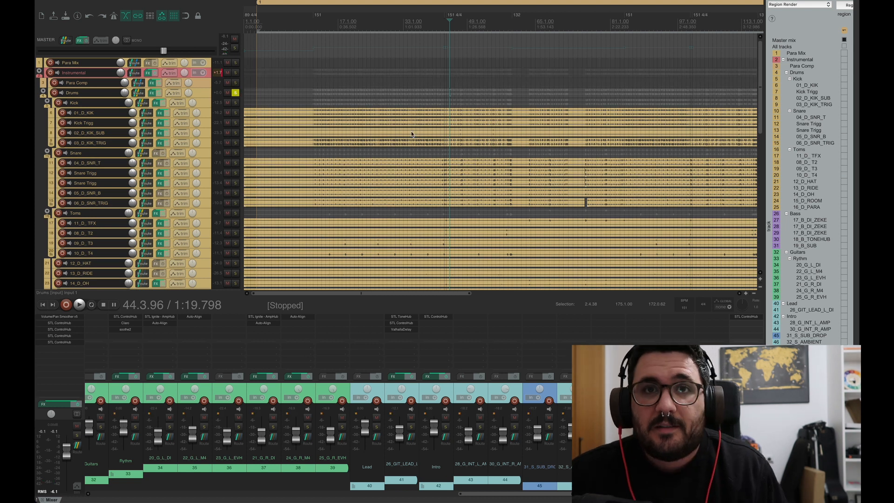
scroll(414, 134, down, 2)
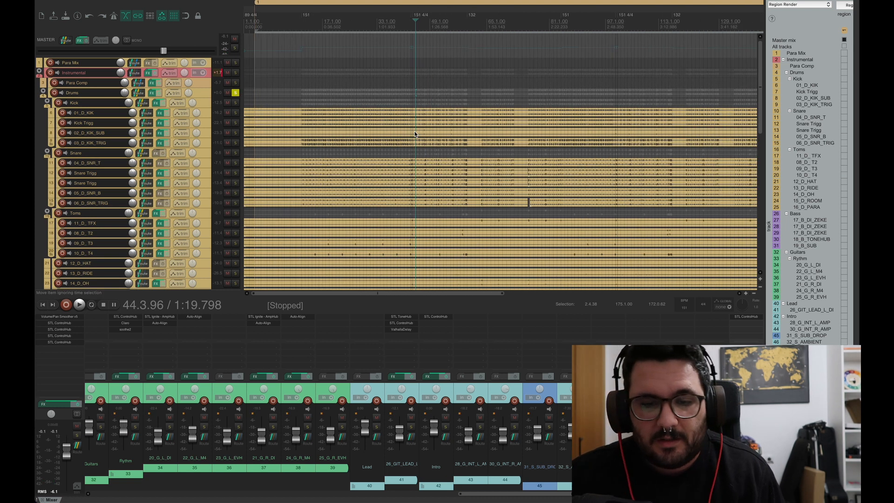
scroll(220, 129, down, 4)
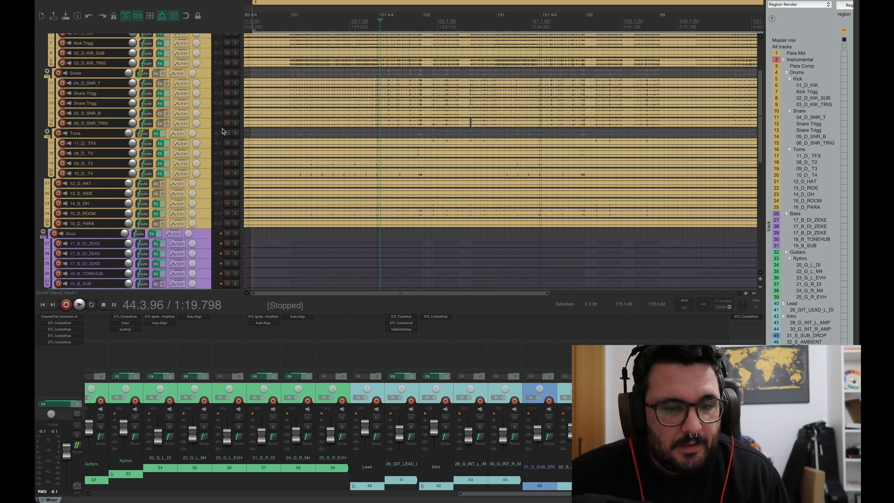
scroll(223, 132, up, 3)
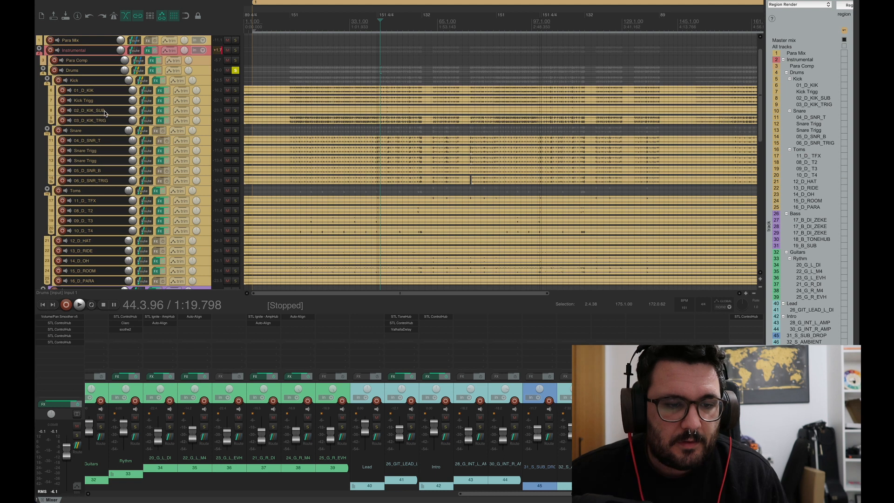
Step: Solo the Kick folder track and play it from position 11.4.17, where the kick part begins
scroll(233, 149, down, 1)
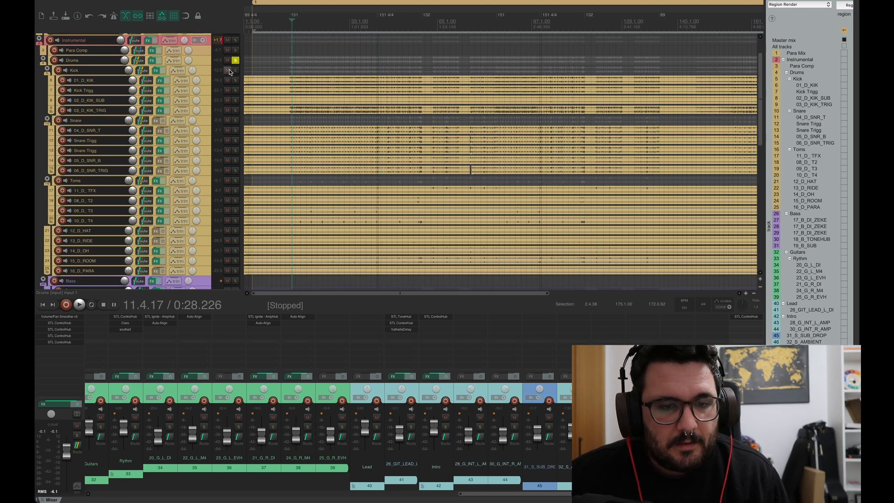
click(235, 70)
key(space)
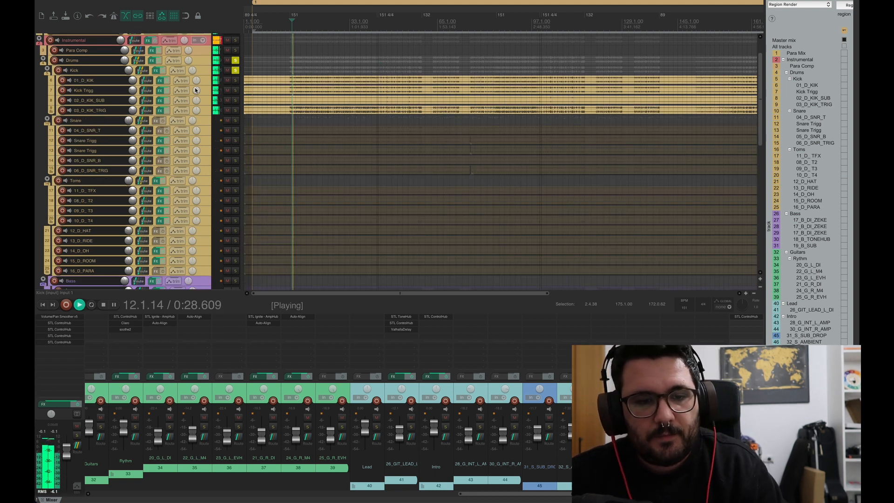
Step: Bypass the effects on 01_D_KIK, Kick Trigg, 02_D_KIK_SUB and 03_D_KIK_TRIG together, and stop playback
click(177, 81)
shift+click(172, 111)
click(169, 112)
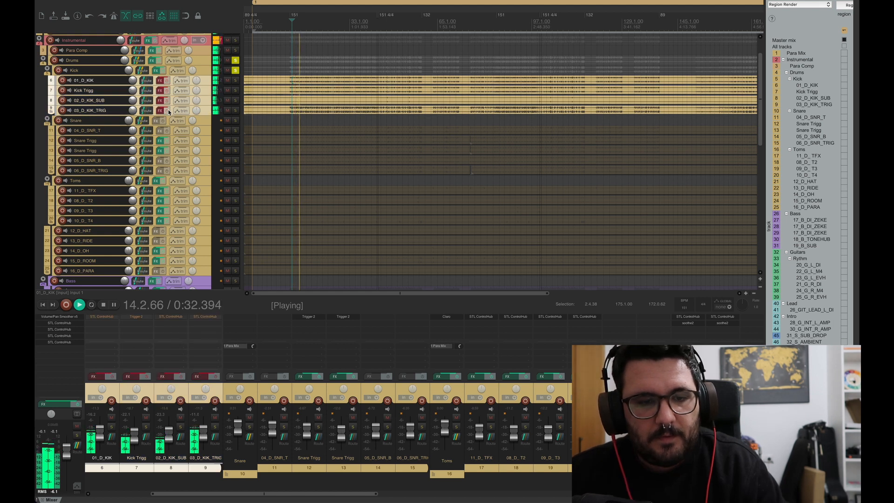
key(space)
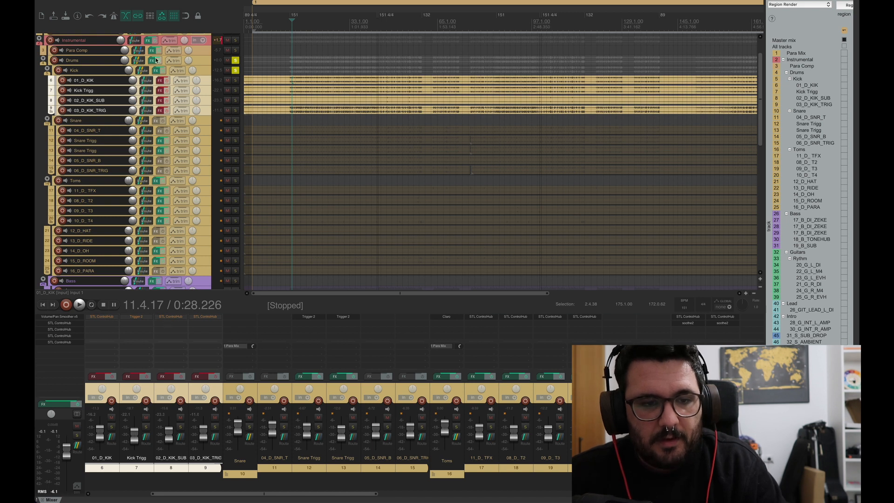
Step: Open the Kick folder's effects chain, examine its ControlHub and Claro plug-ins, and close the effects window
click(156, 70)
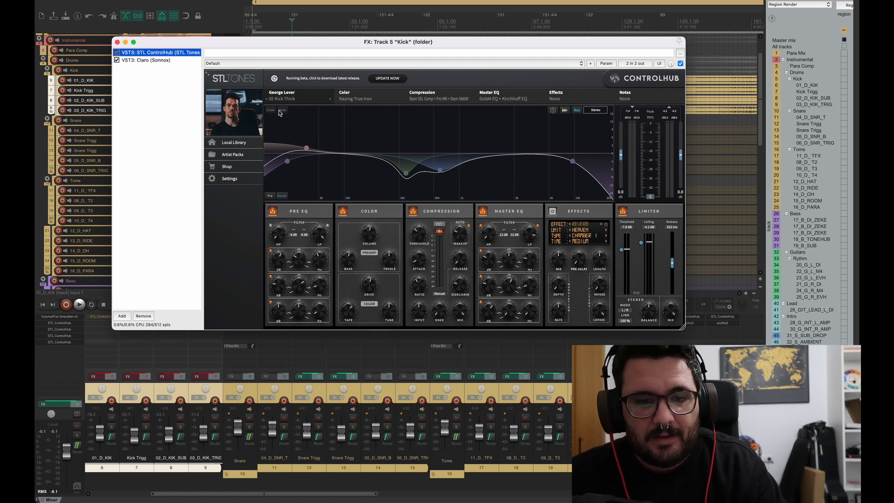
drag(329, 44, 345, 38)
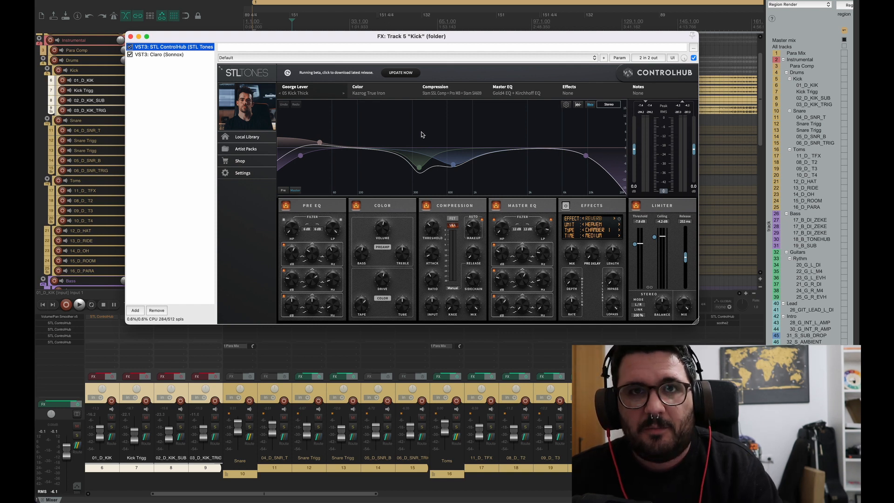
click(157, 54)
drag(626, 219, 720, 292)
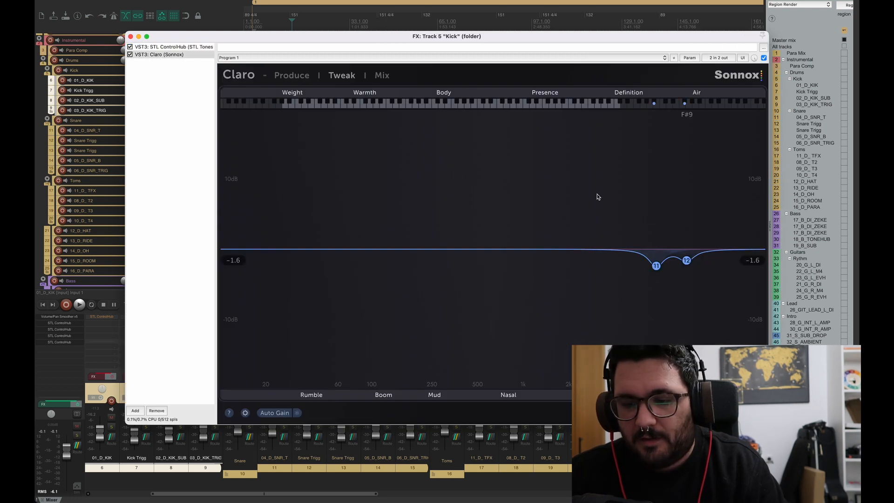
drag(615, 206, 688, 270)
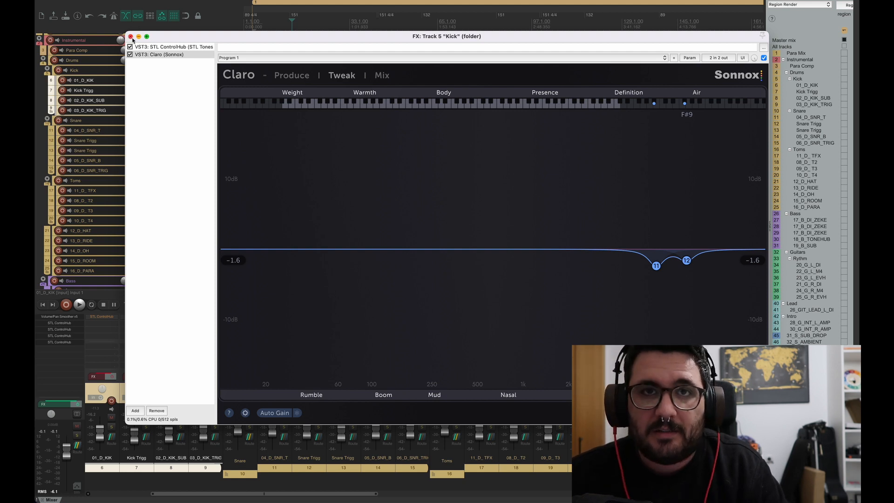
drag(617, 211, 701, 280)
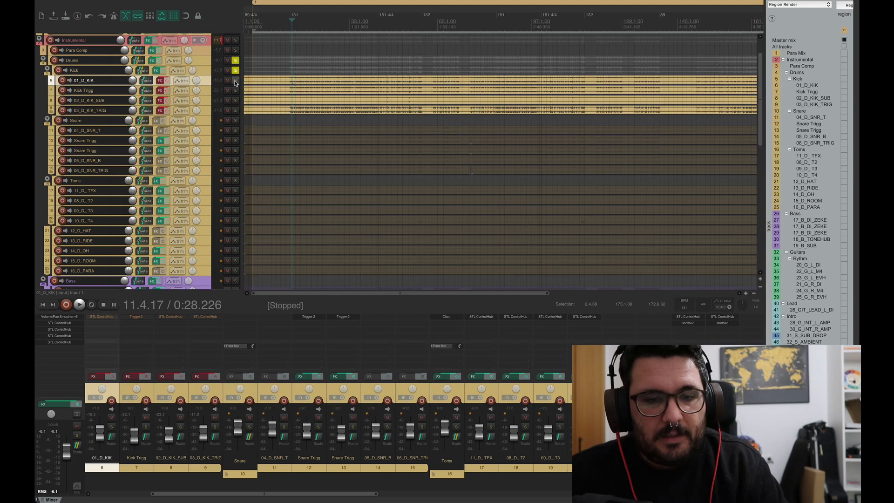
Step: Solo 01_D_KIK within the Kick folder and play it briefly with its effects still bypassed
click(235, 80)
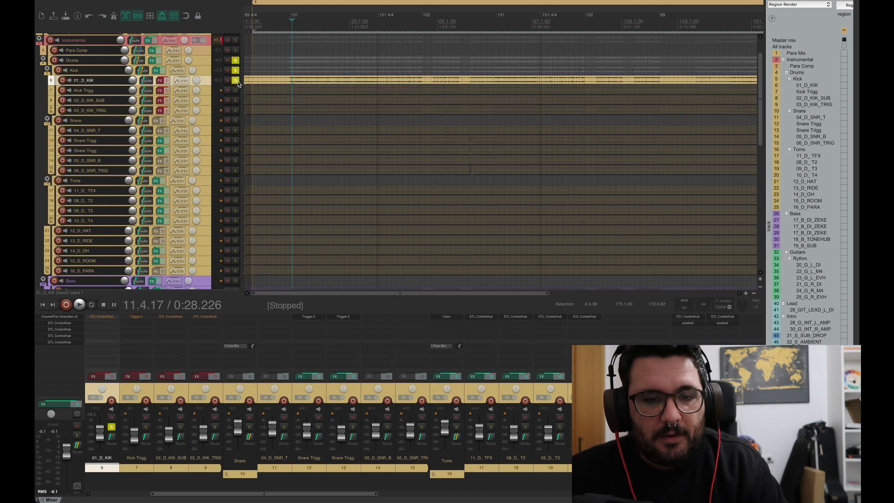
key(space)
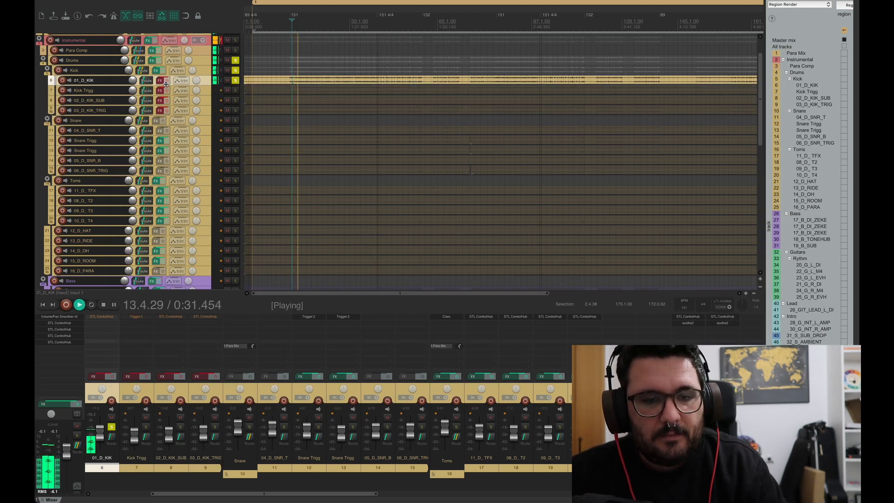
key(space)
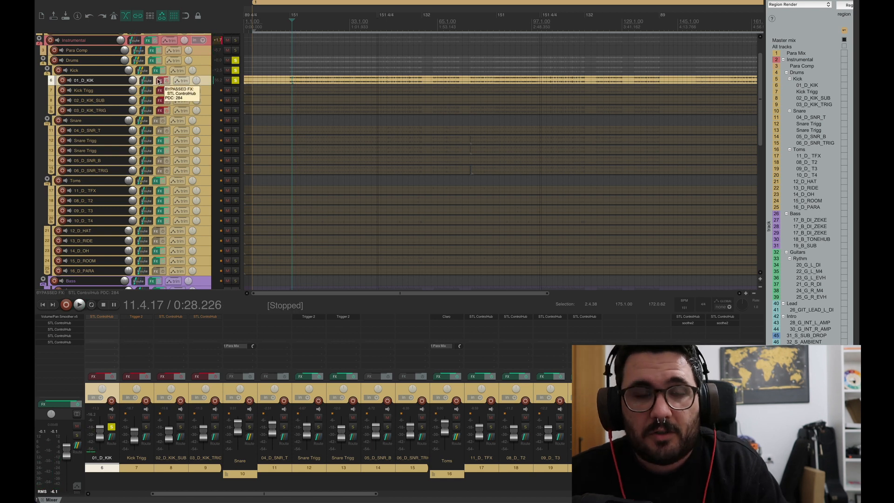
Step: Enable the effects on 01_D_KIK with its ControlHub window open, and compare playback with the effects bypassed and active
click(158, 81)
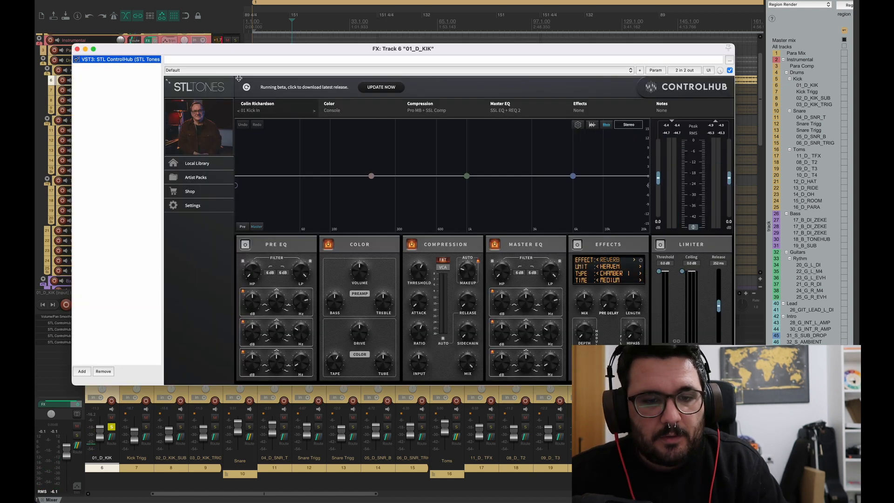
drag(274, 58, 287, 164)
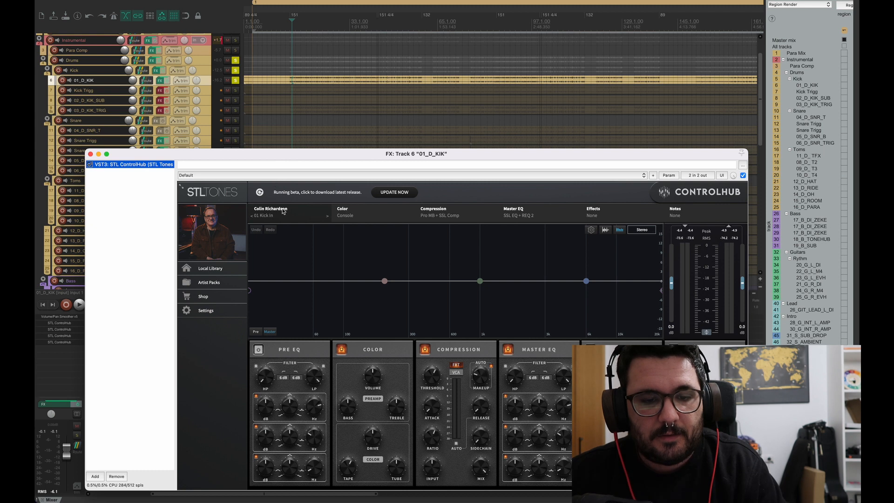
key(space)
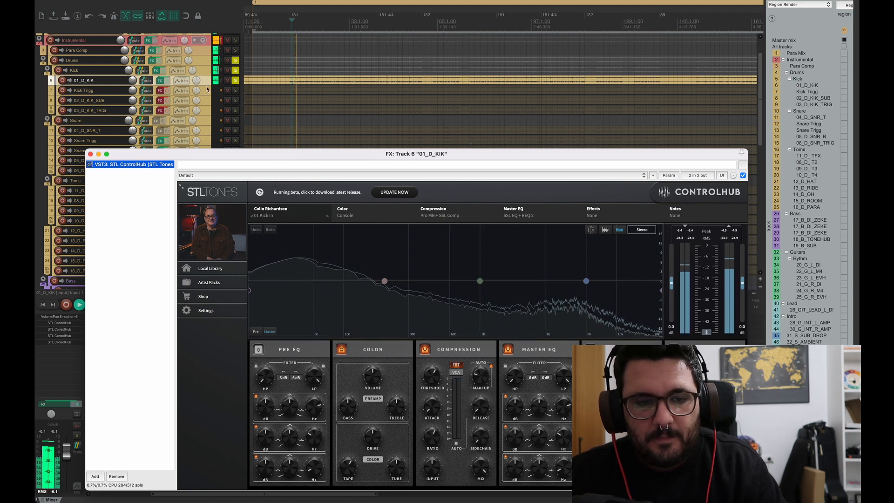
click(169, 81)
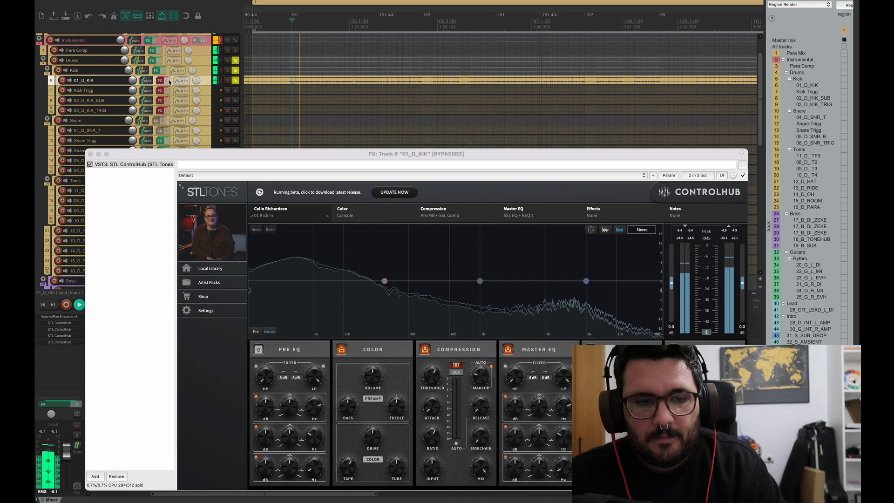
click(169, 81)
key(space)
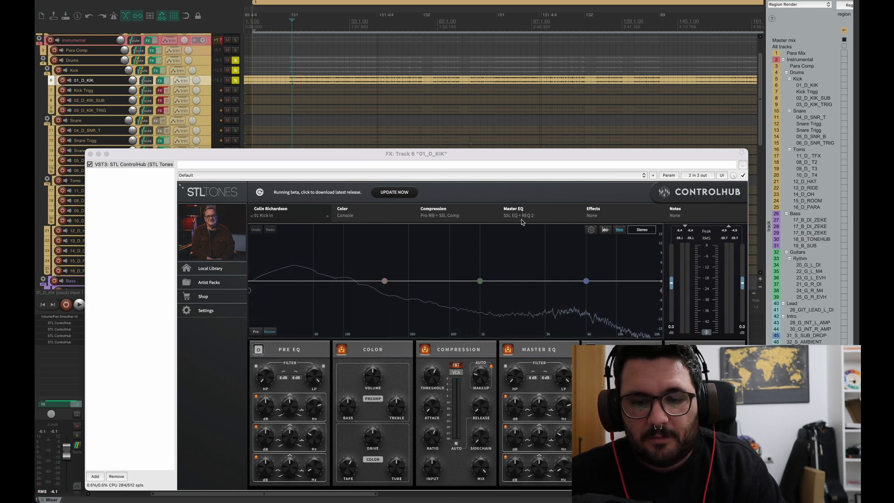
Step: Play 01_D_KIK once more, switching its effects off and back on to hear the 01 Kick In preset, and stop playback
drag(523, 154, 520, 123)
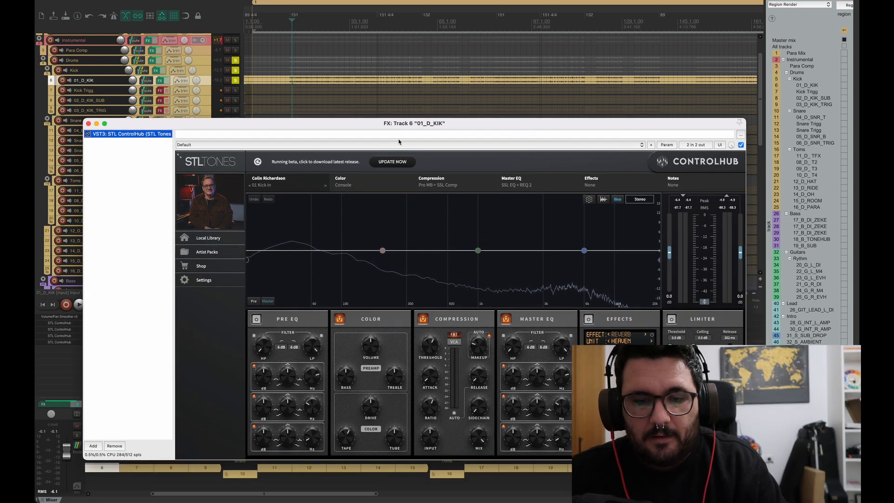
mouse_move(392, 126)
mouse_down()
mouse_move(391, 109)
mouse_move(394, 134)
mouse_move(397, 128)
mouse_up()
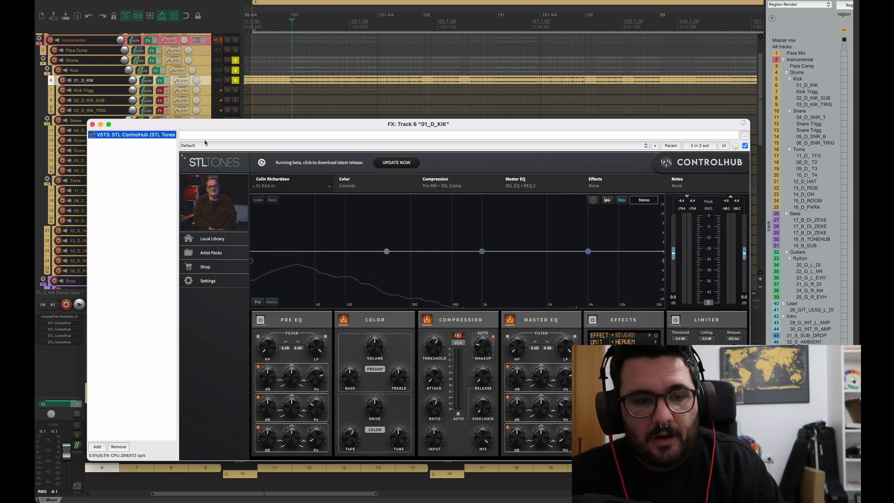
key(space)
click(234, 80)
click(234, 81)
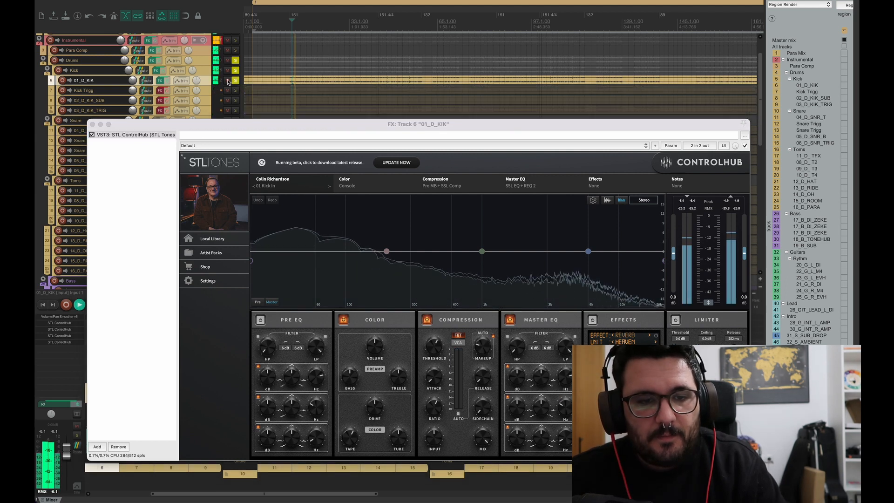
click(167, 81)
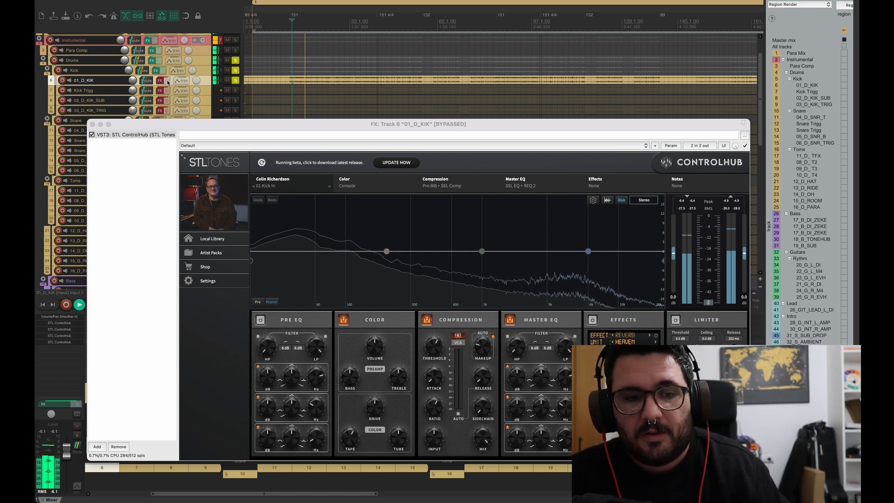
click(168, 82)
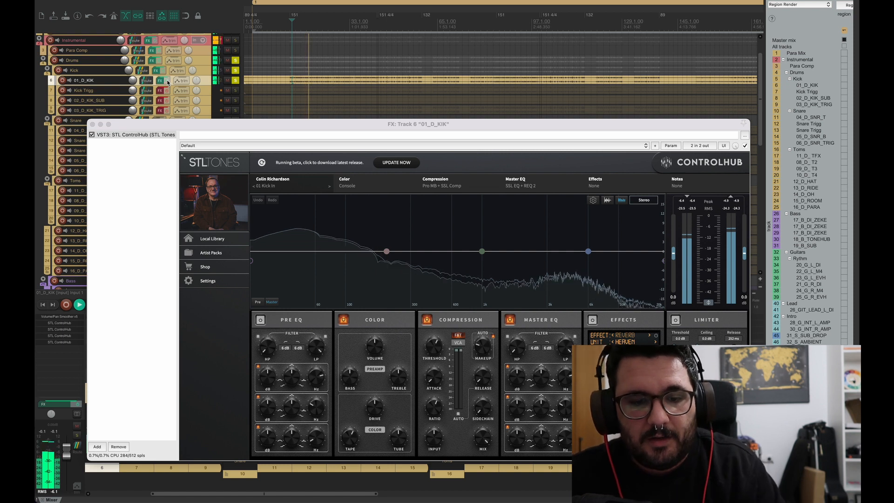
key(space)
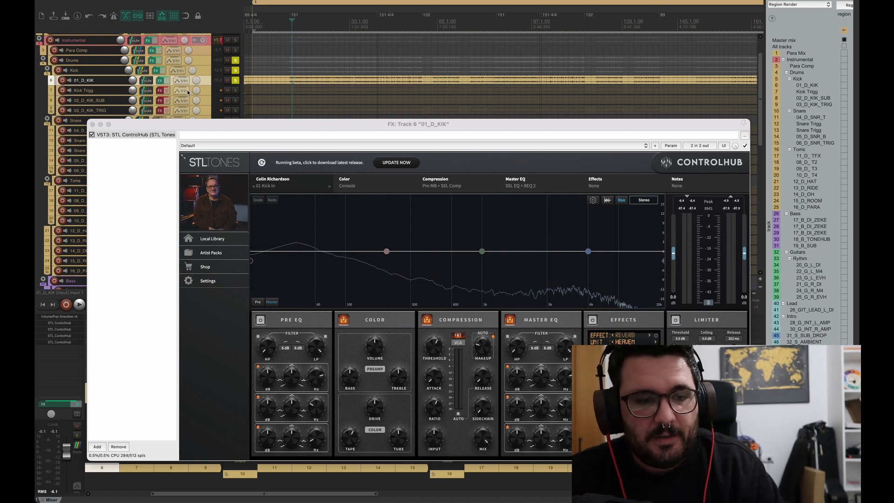
Step: Enable the effects on Kick Trigg, view its Trigger 2 plug-in, and close both open effects windows
click(159, 92)
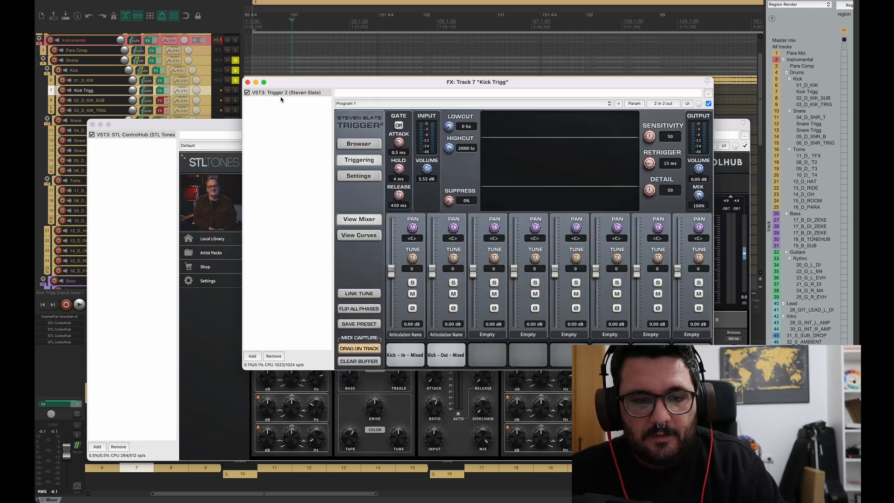
click(247, 82)
key(Escape)
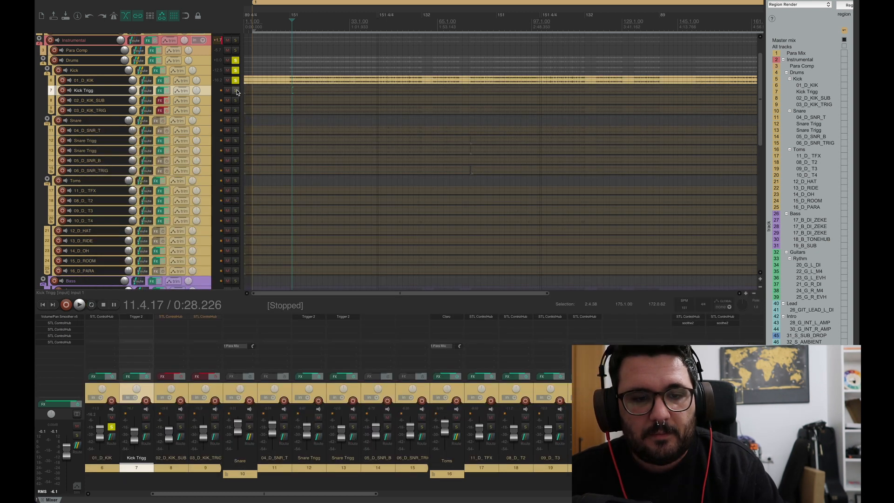
Step: Solo Kick Trigg in place of 01_D_KIK and play it briefly
click(236, 91)
key(space)
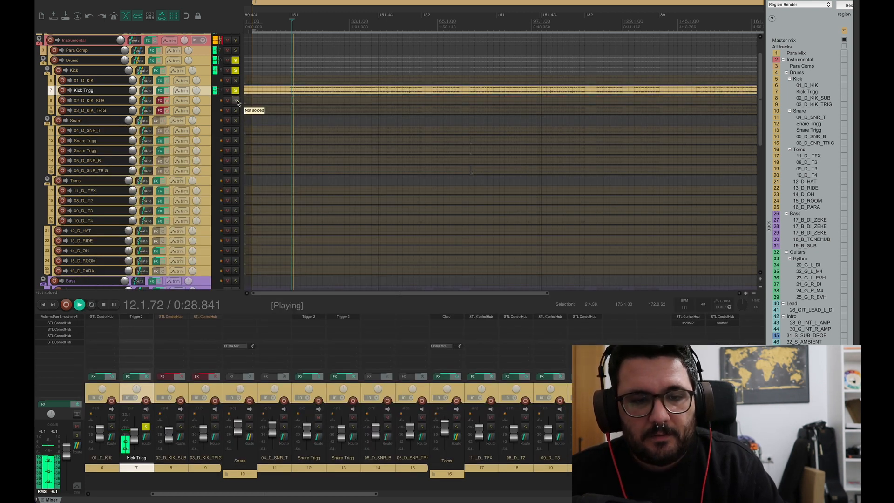
key(space)
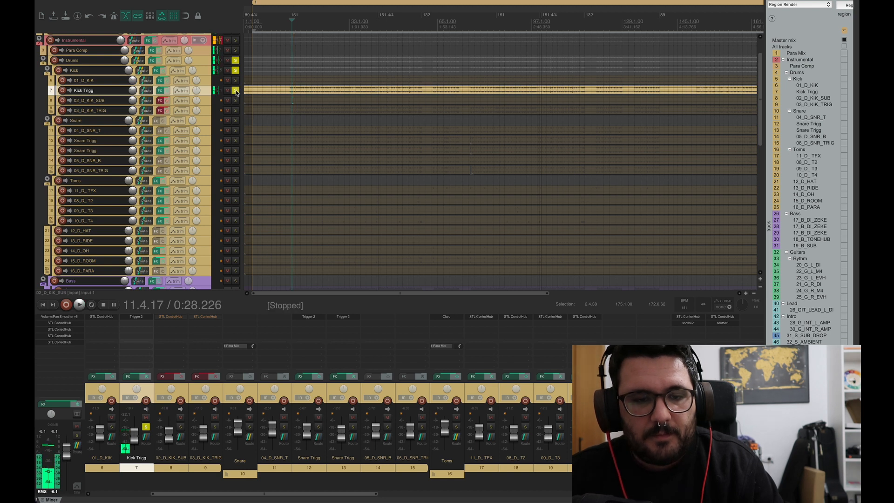
Step: Solo 02_D_KIK_SUB in place of Kick Trigg, enable its effects, and open its ControlHub window clear of the kick tracks
click(236, 90)
click(236, 100)
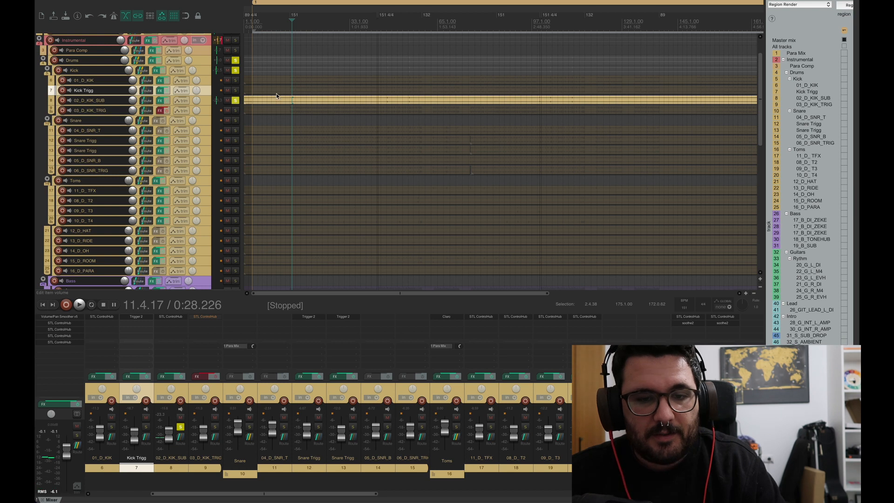
click(160, 101)
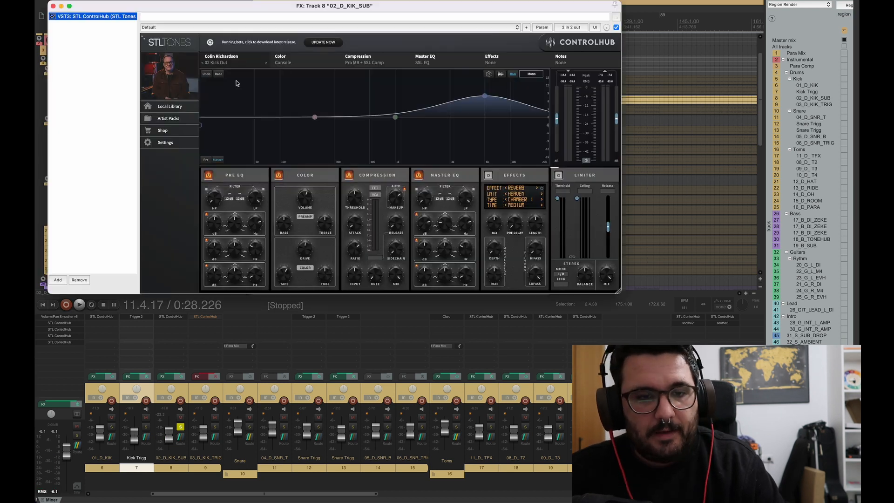
drag(271, 12, 364, 135)
Step: Play 02_D_KIK_SUB with its effects on, bypassed and on again to compare the 02 Kick Out preset, and stop playback
key(space)
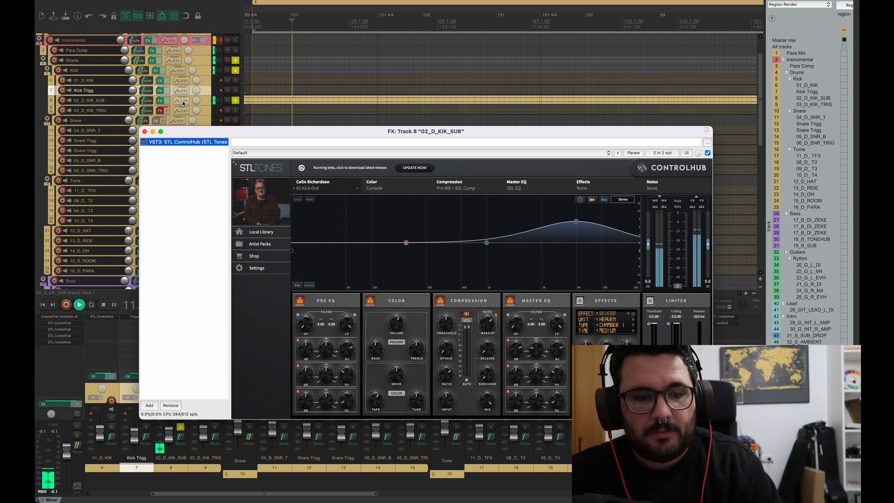
click(168, 101)
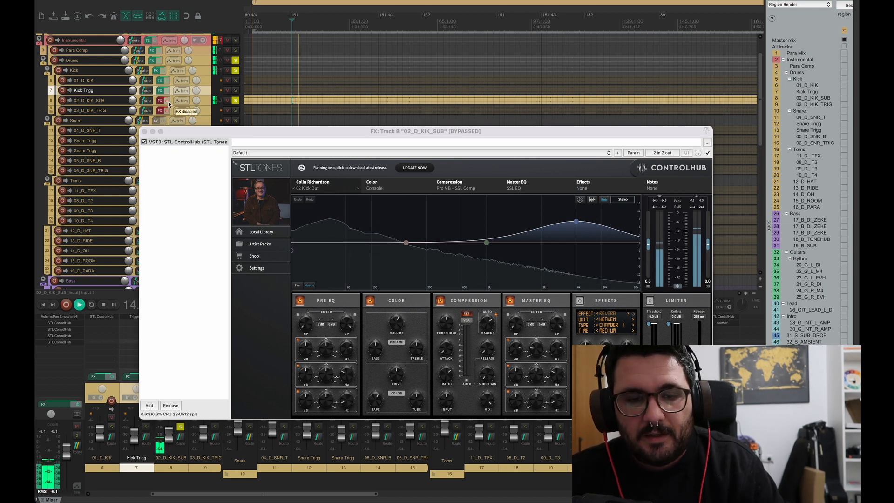
key(space)
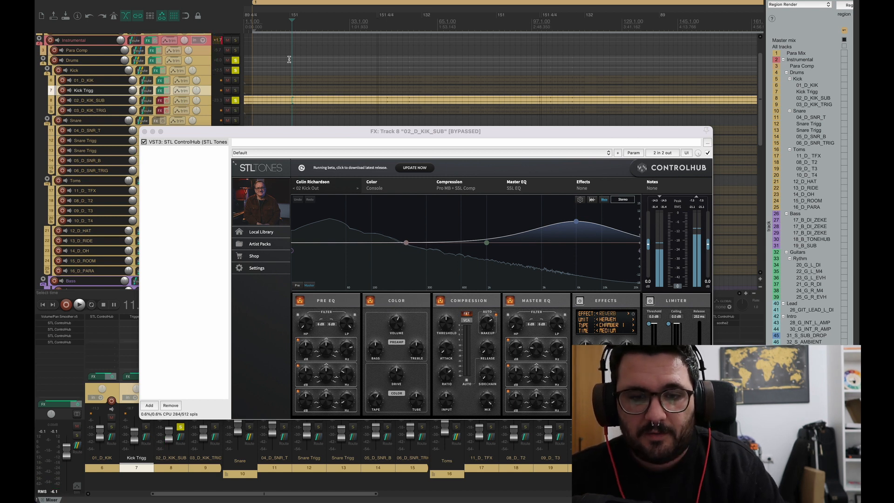
key(space)
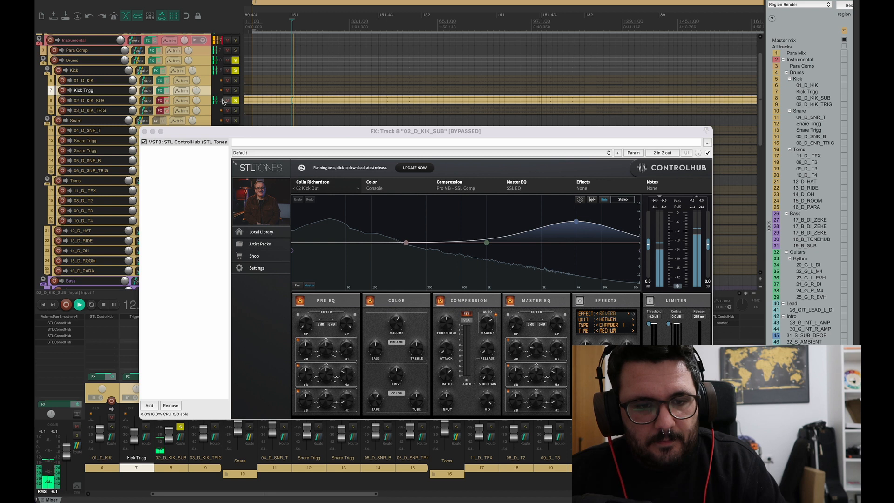
click(166, 100)
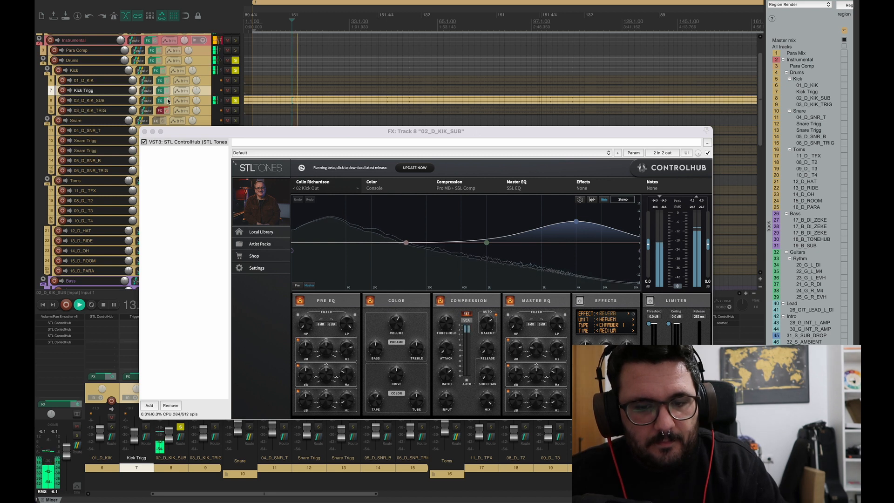
key(space)
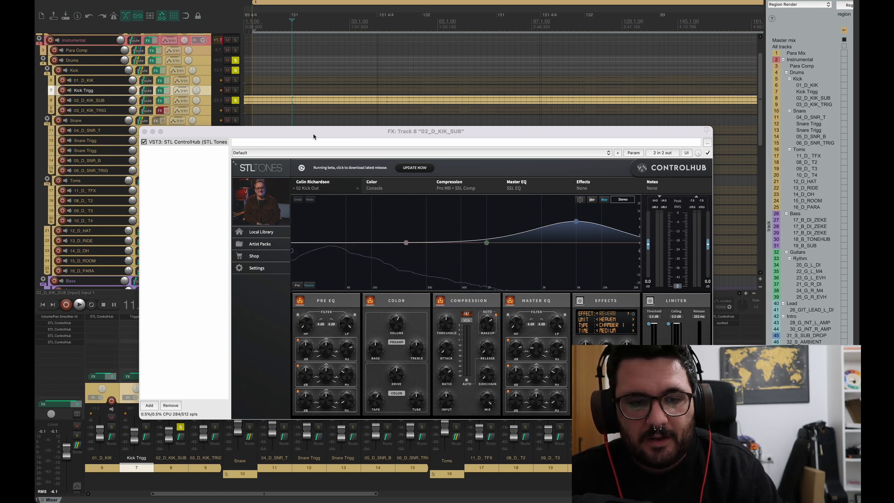
Step: Solo only 03_D_KIK_TRIG among the kick tracks, enable its effects, and play it
drag(236, 91, 235, 80)
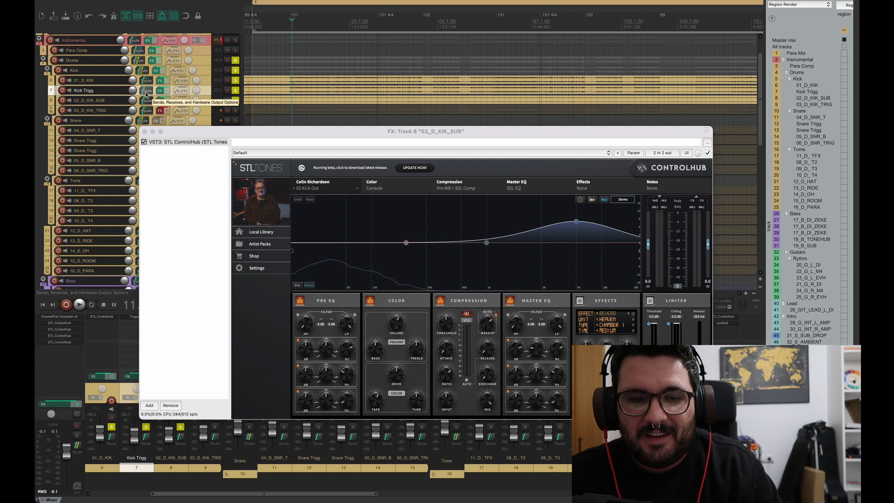
click(235, 110)
drag(166, 110, 166, 100)
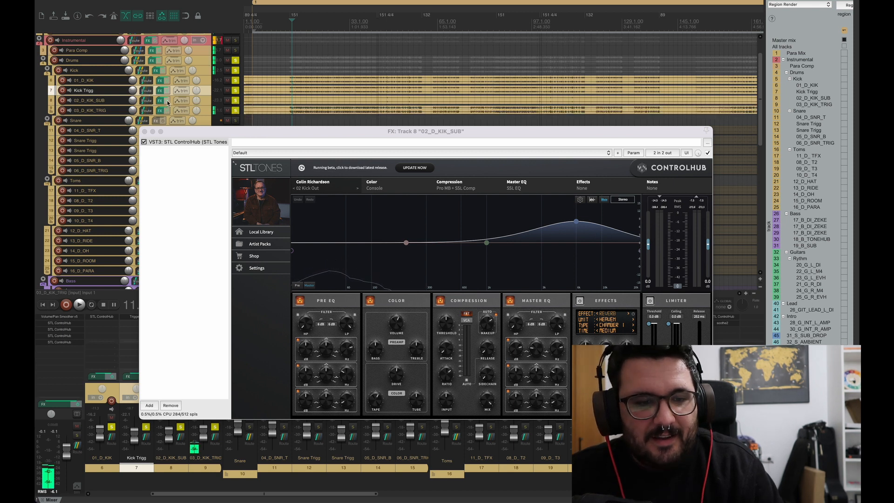
click(167, 101)
drag(236, 101, 236, 79)
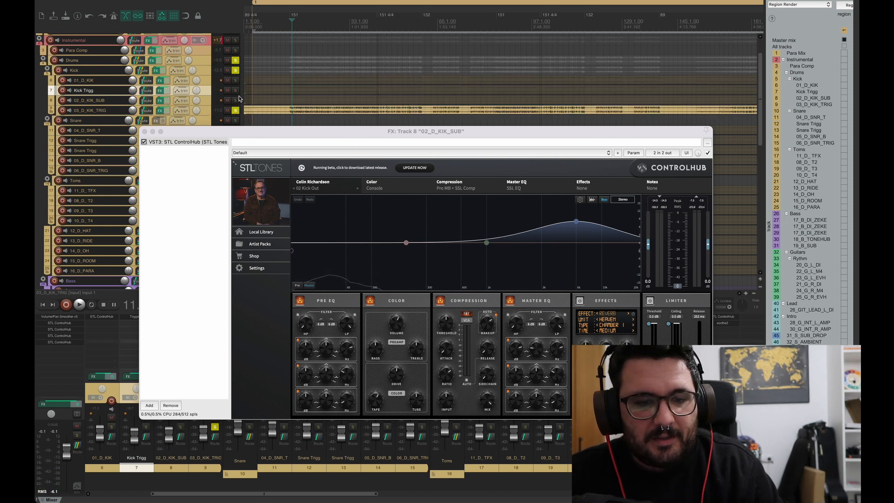
key(space)
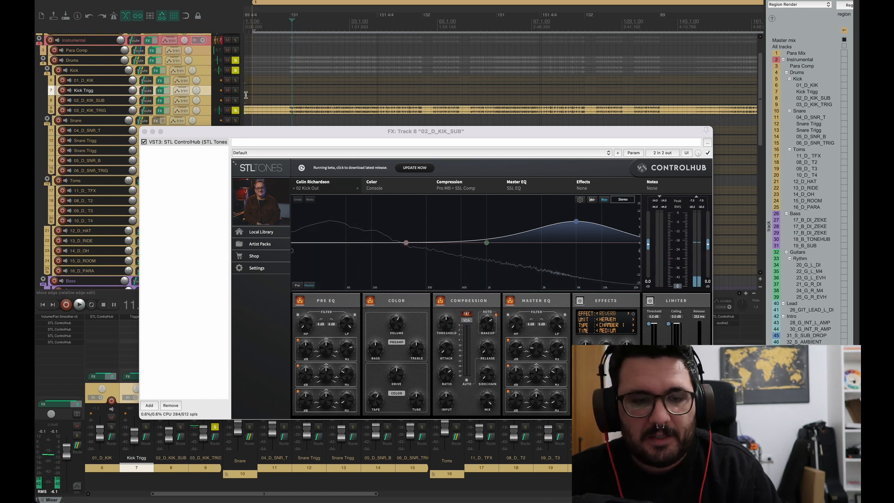
Step: Solo all four kick tracks together, play them, and close the 02_D_KIK_SUB effects window
drag(236, 110, 236, 80)
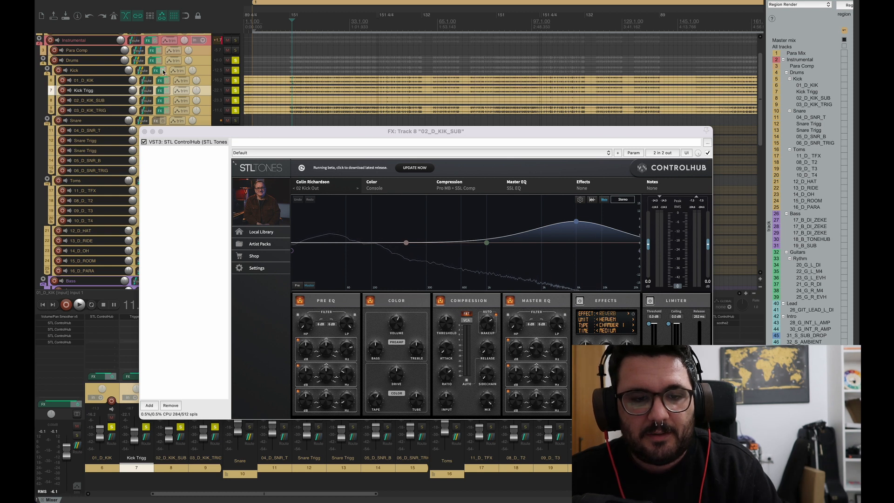
key(space)
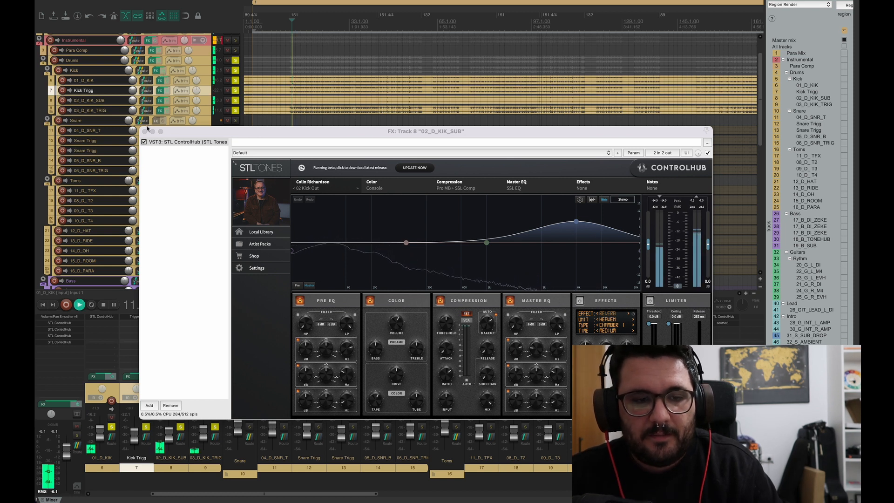
click(145, 131)
Step: Compare the four kick tracks together during playback with their effects bypassed and enabled again, and stop playback
click(203, 82)
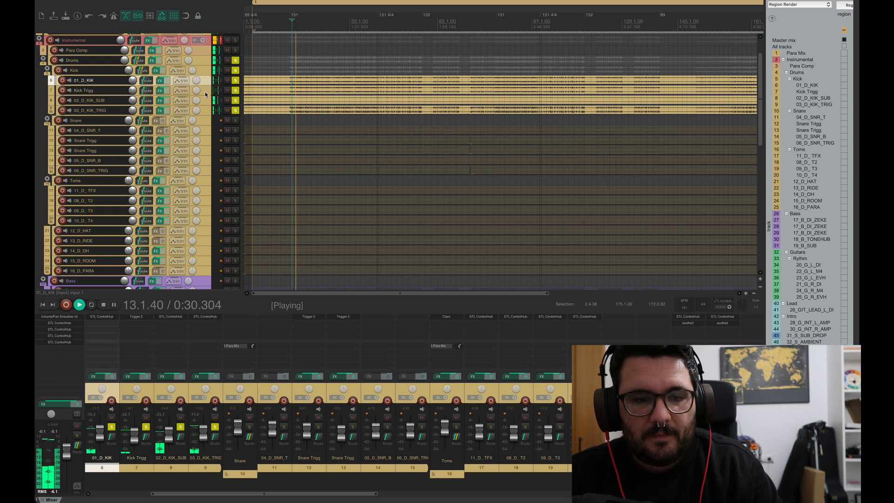
shift+click(204, 111)
click(167, 111)
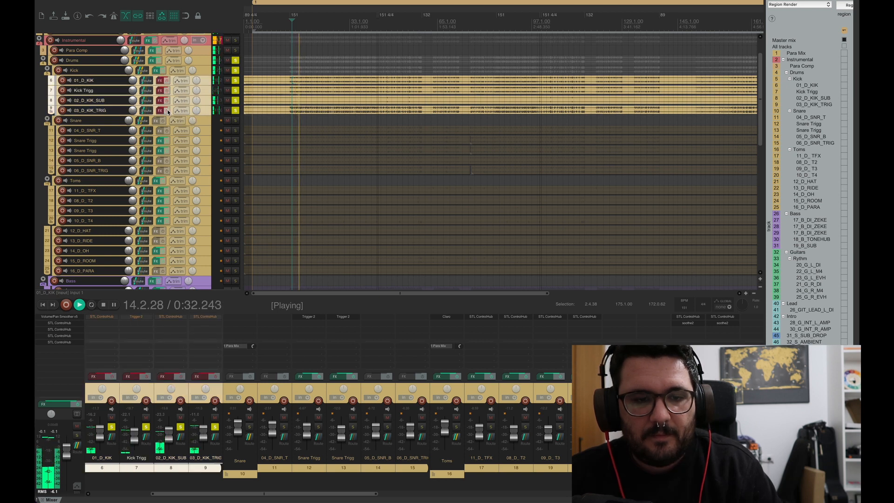
key(space)
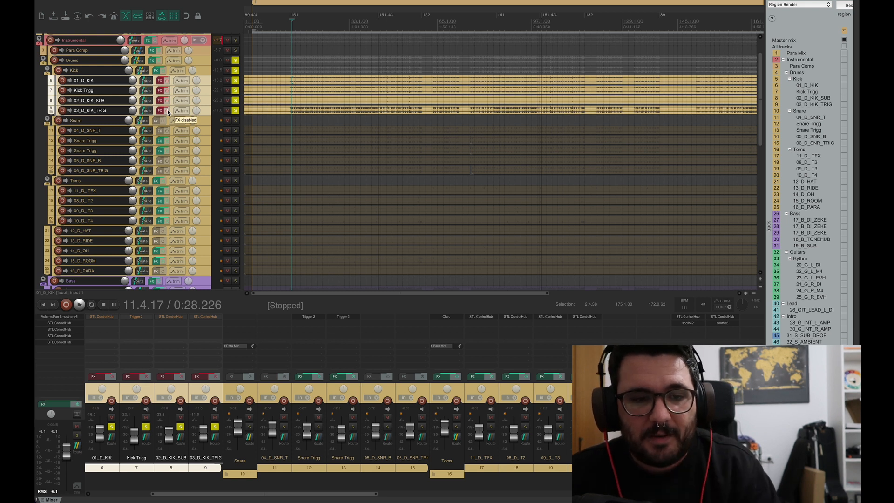
key(space)
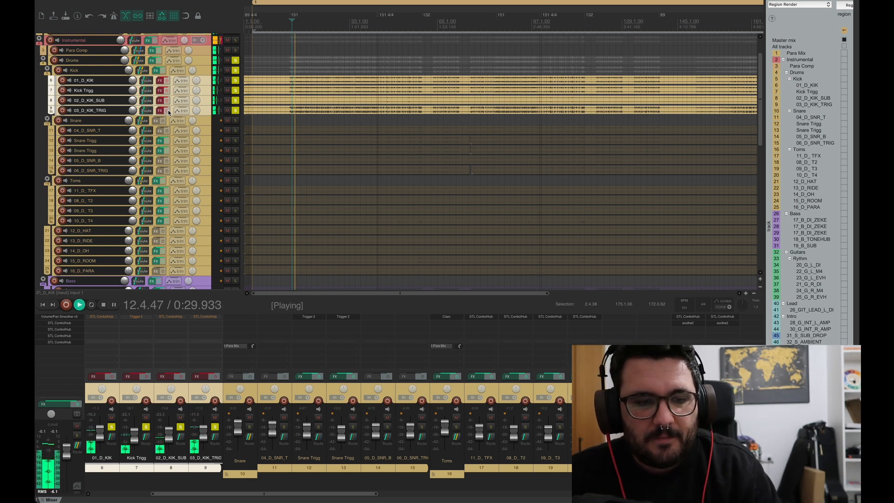
click(168, 111)
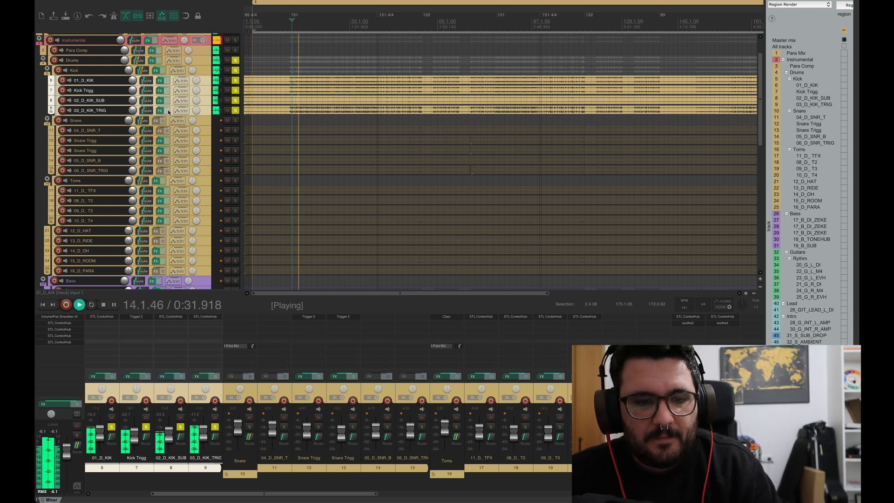
key(space)
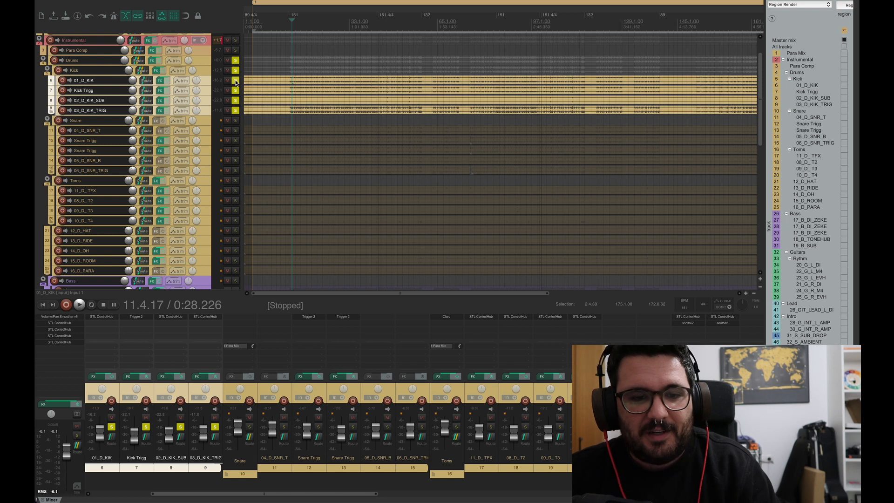
Step: Solo the Snare folder in place of the Kick folder and make a time selection between the 151 and 132 tempo markers
click(235, 71)
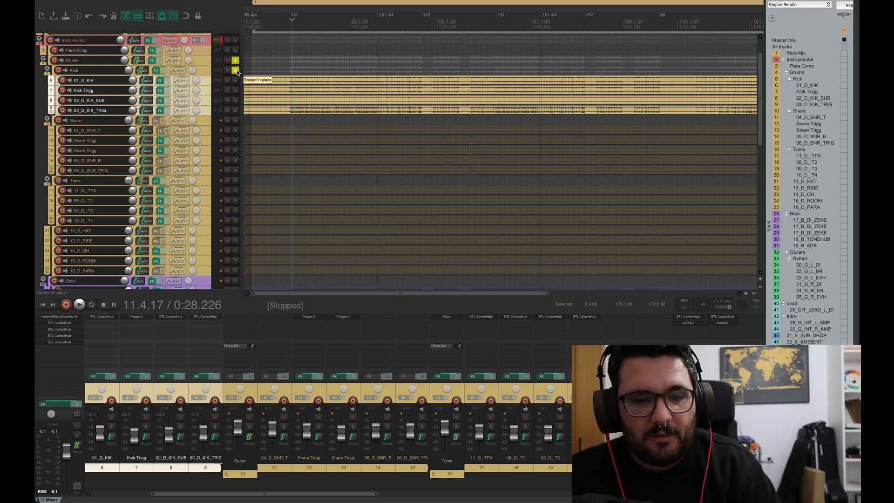
click(235, 121)
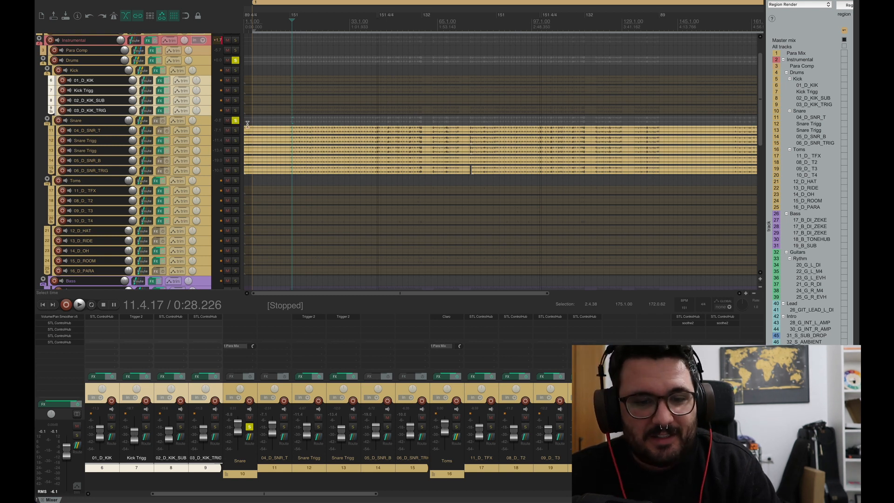
drag(284, 121, 424, 122)
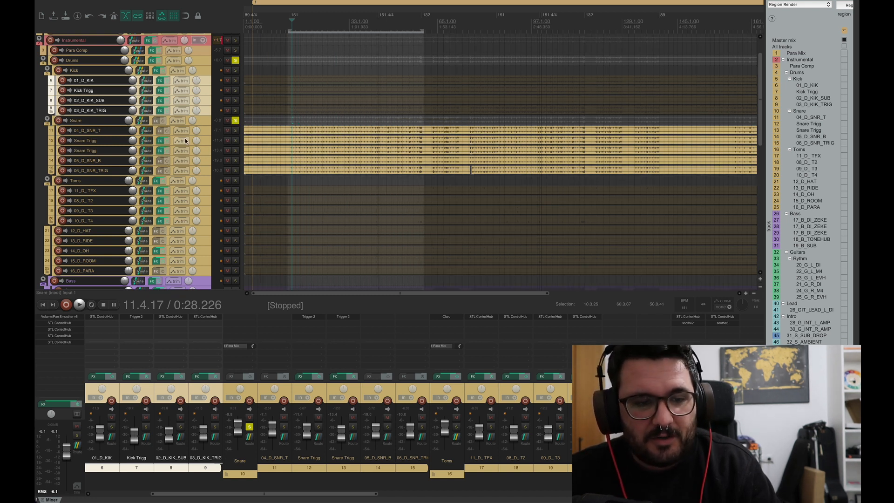
click(235, 151)
click(236, 141)
click(236, 141)
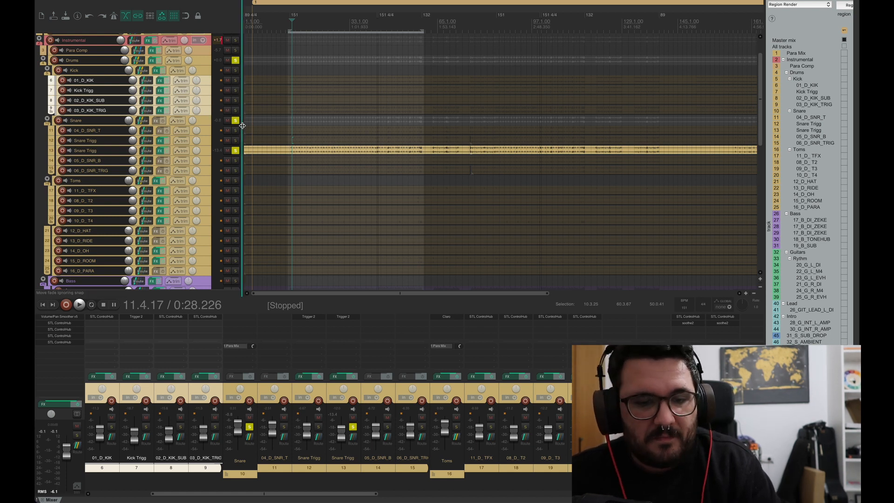
click(235, 150)
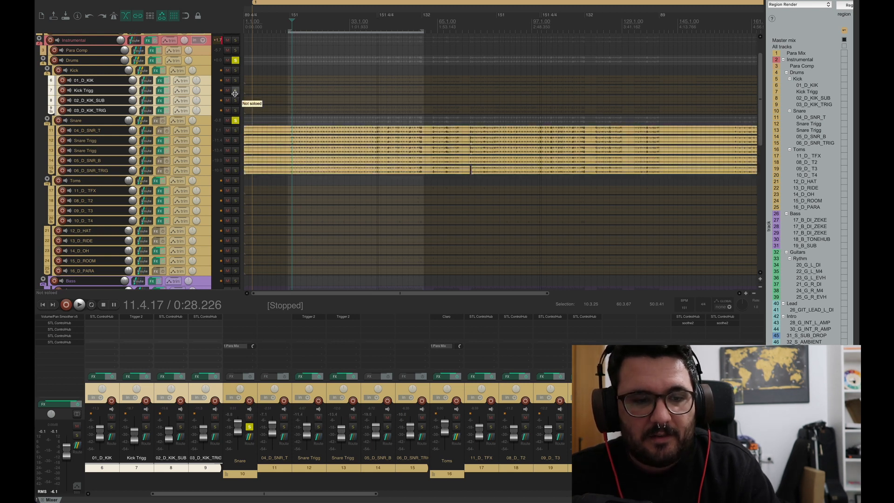
Step: Play the snare tracks, mute both Snare Trigg tracks, and play the remaining natural snare tracks on their own
key(space)
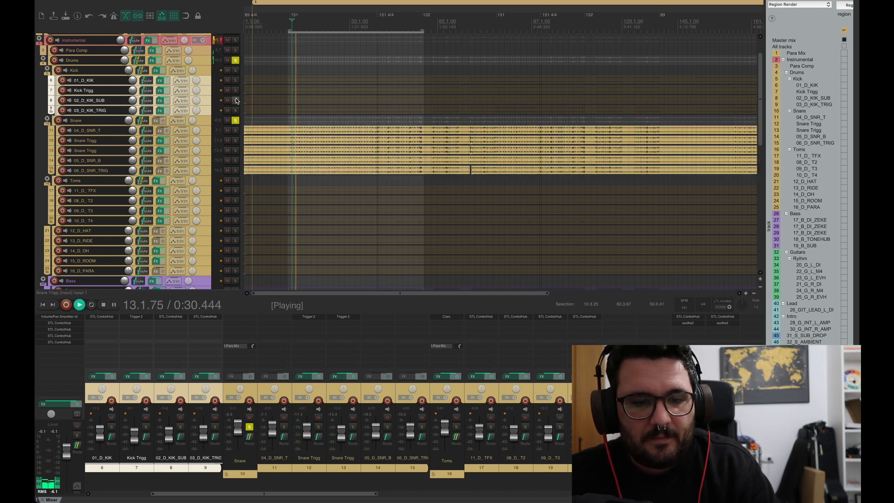
drag(227, 140, 228, 151)
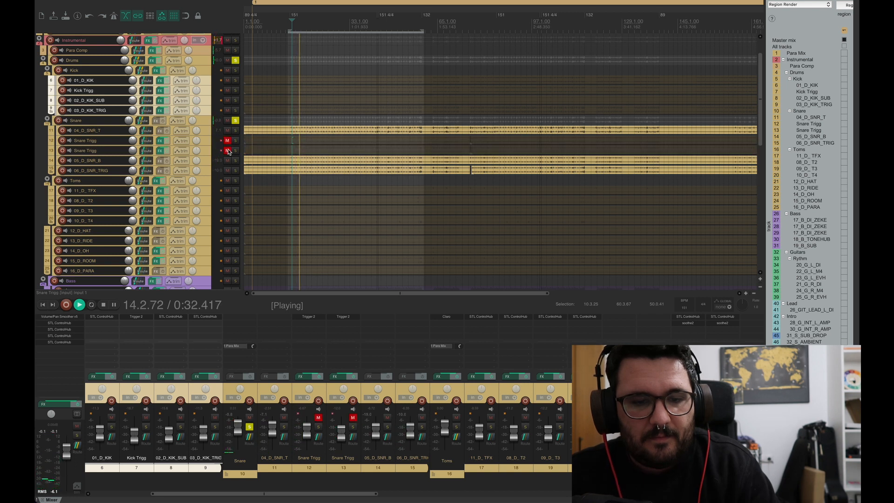
key(space)
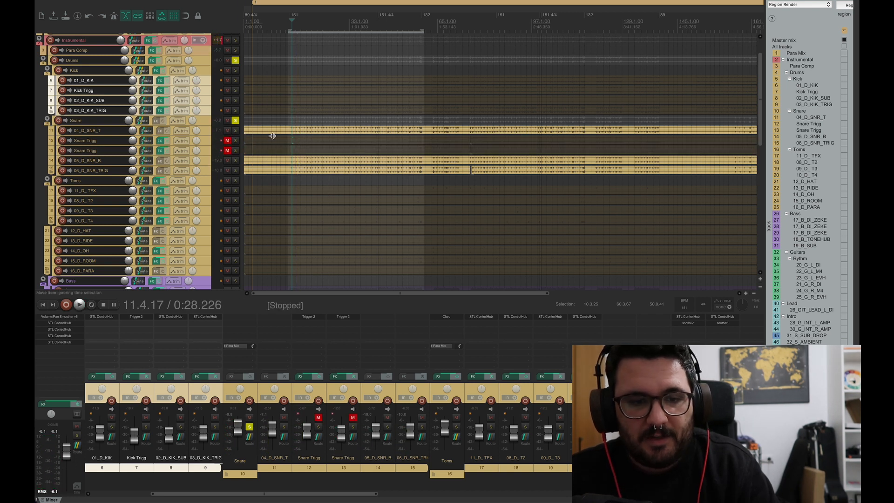
key(space)
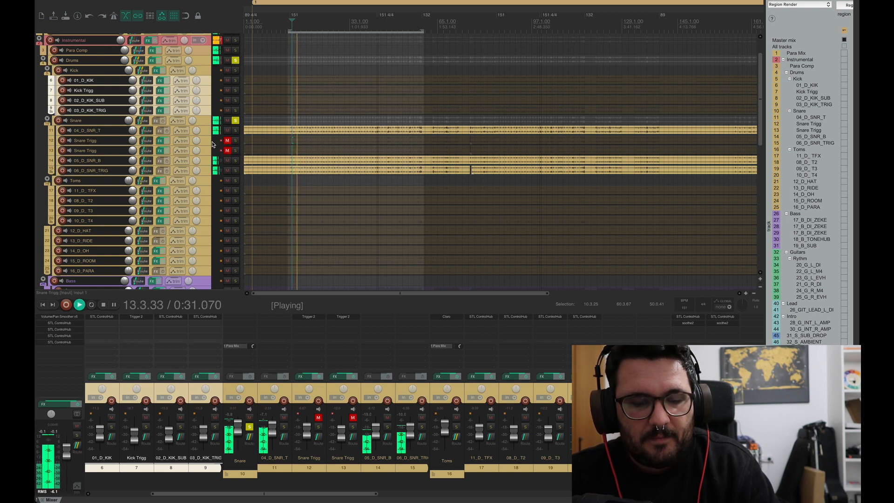
key(space)
Step: Unmute the first Snare Trigg track and audition its Tama Bell Brass snare samples in Trigger 2, closing the plugin window when done
click(216, 142)
click(227, 141)
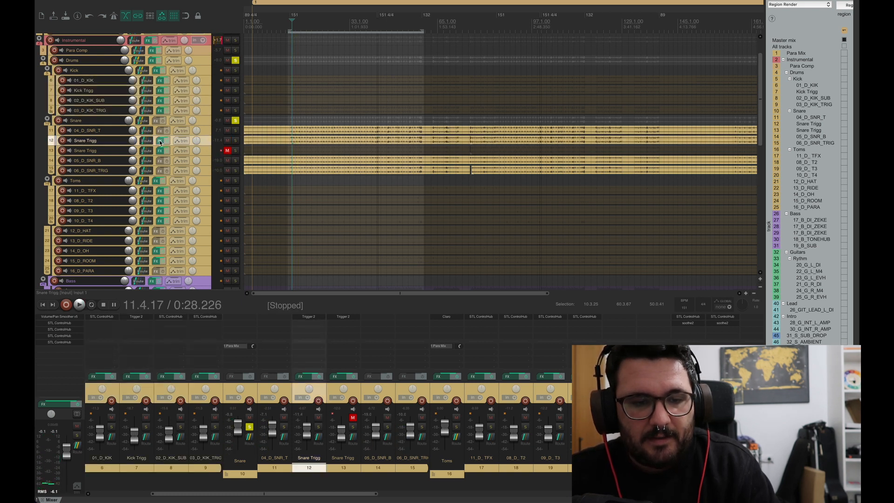
click(300, 376)
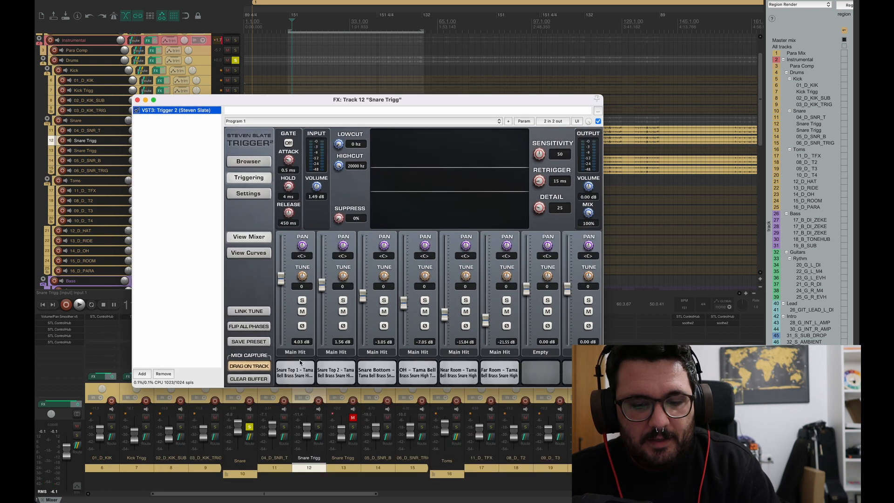
click(311, 373)
click(343, 374)
click(380, 373)
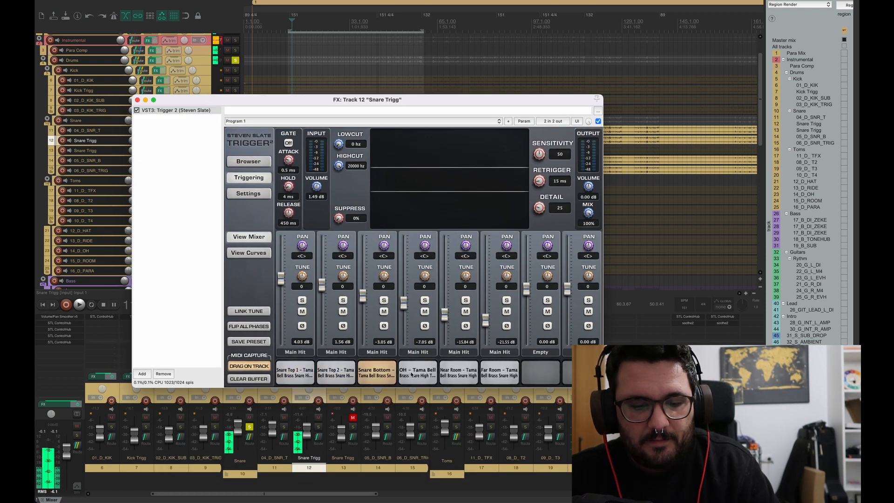
click(137, 100)
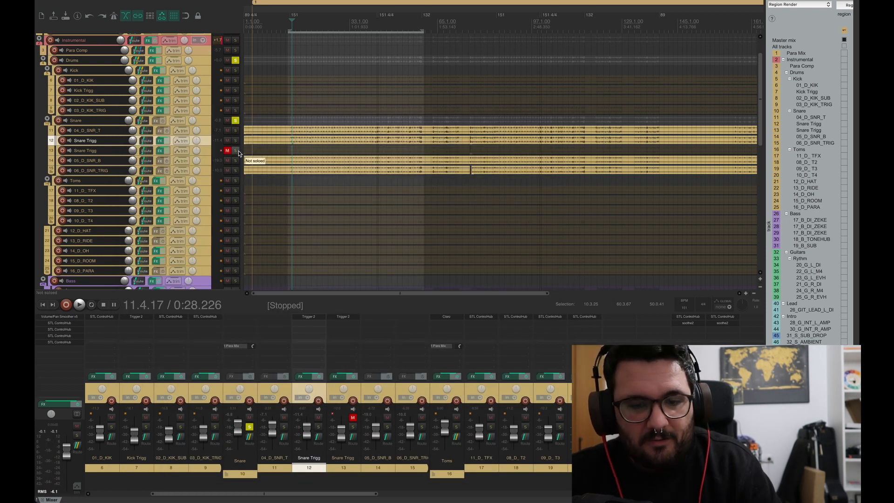
Step: Solo and unmute the second Snare Trigg track, audition its Black Brass Snare top sample in Trigger 2, and clear its solo
click(235, 151)
click(228, 150)
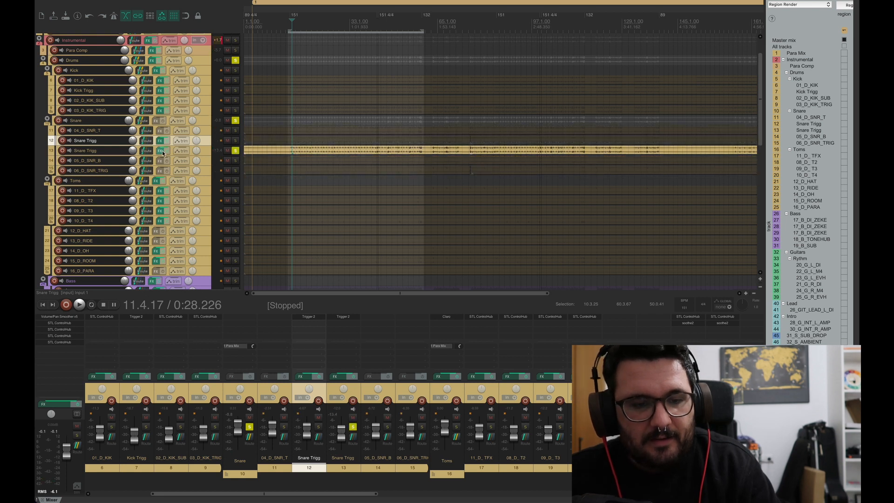
click(161, 151)
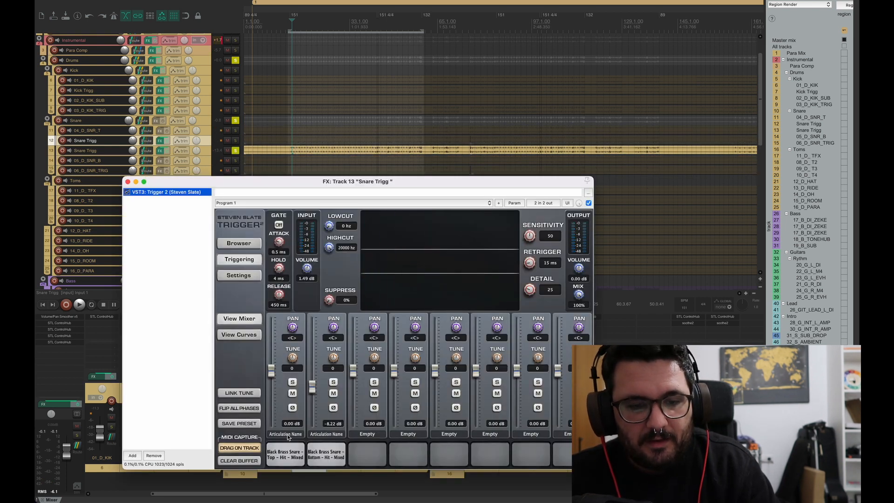
drag(254, 182, 261, 139)
click(296, 415)
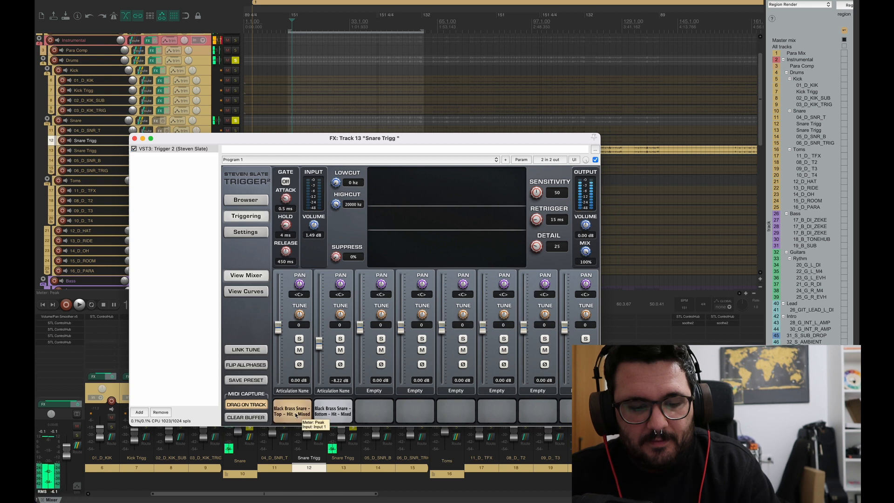
click(296, 415)
click(135, 138)
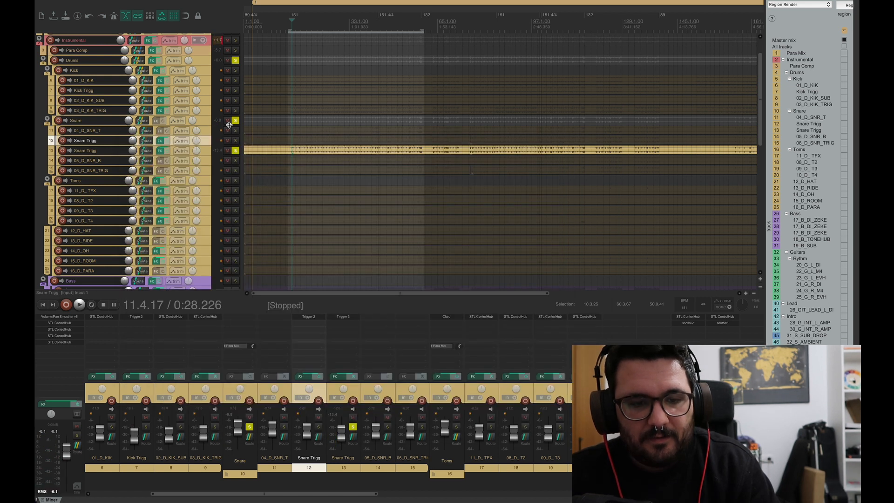
click(238, 150)
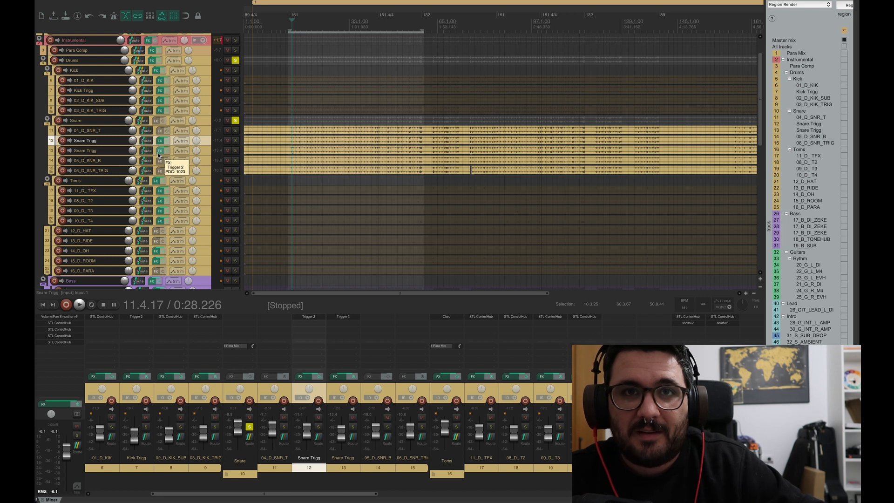
Step: Play the full snare group while muting and unmuting both Snare Trigg tracks to compare, and stop playback
key(space)
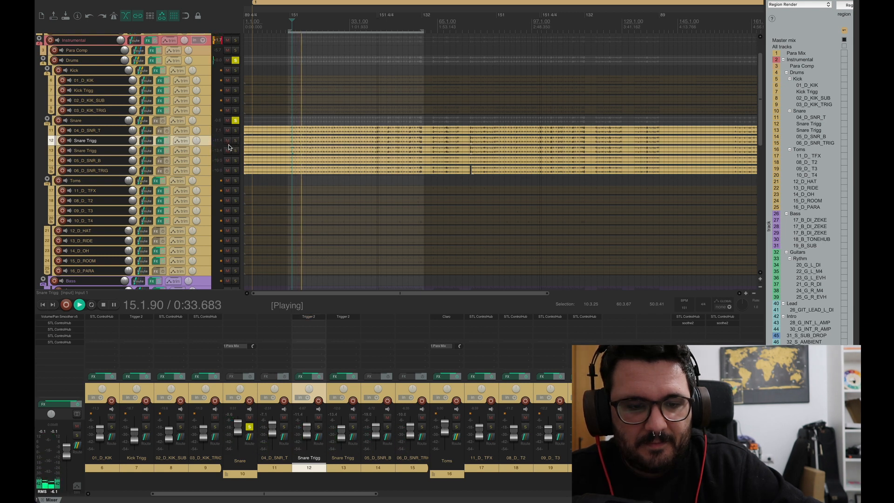
drag(227, 140, 227, 151)
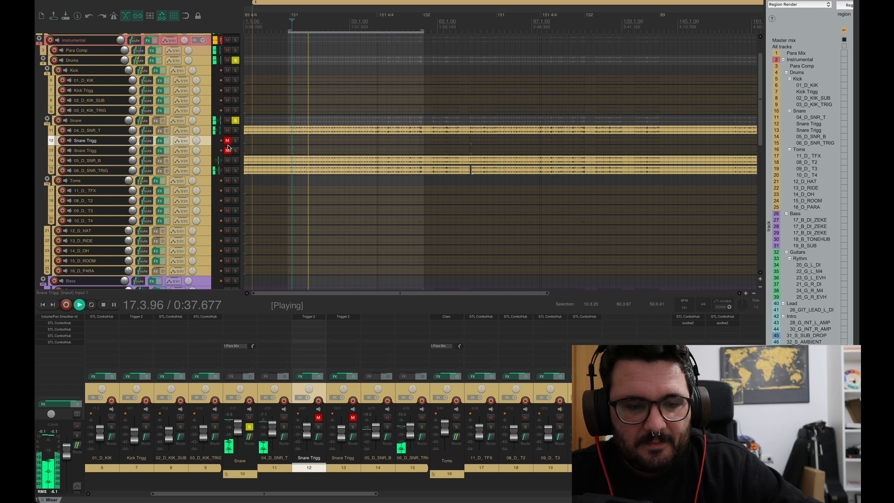
drag(227, 140, 228, 151)
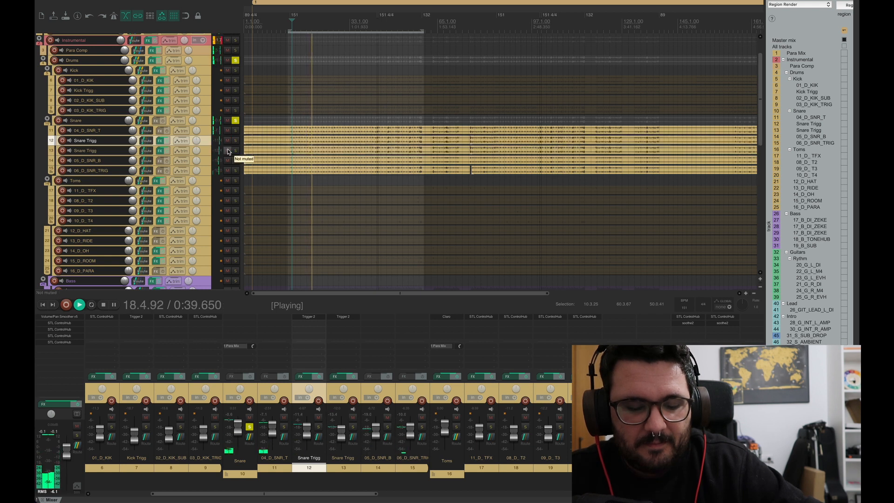
key(space)
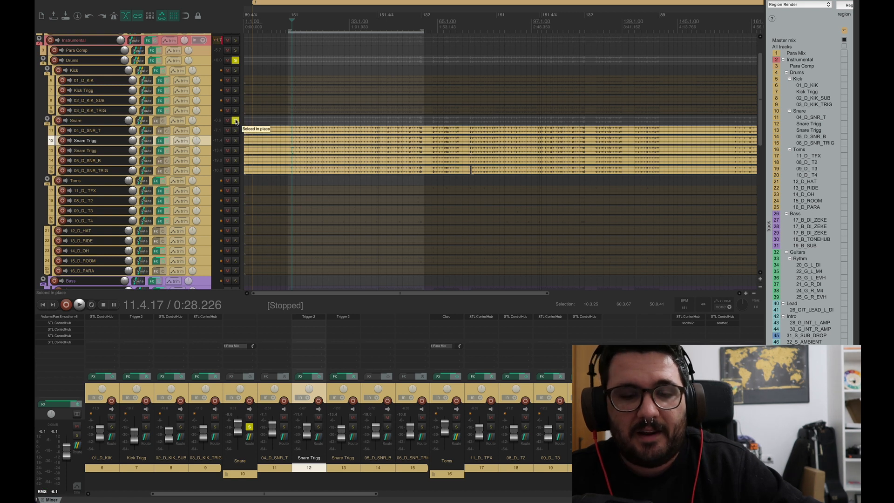
Step: Solo the Toms folder in place of the Snare folder and make a short time selection around the tom hit on 09_D_T3
click(235, 121)
click(235, 180)
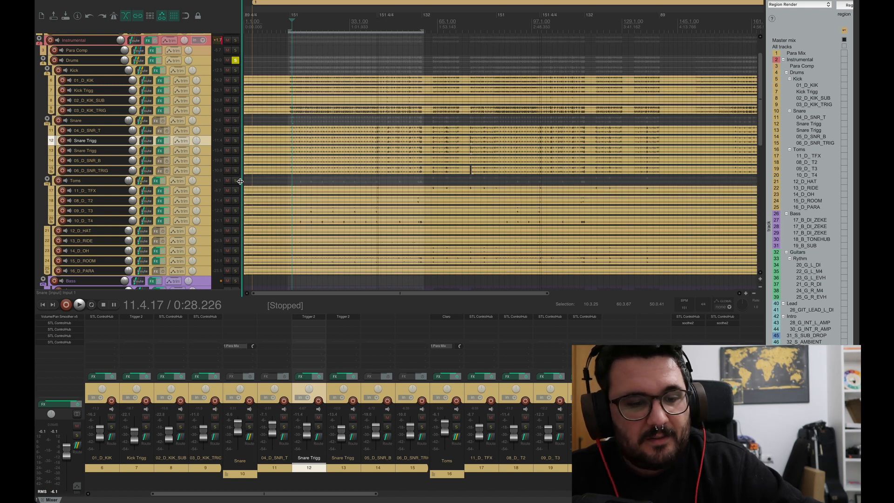
scroll(470, 212, up, 5)
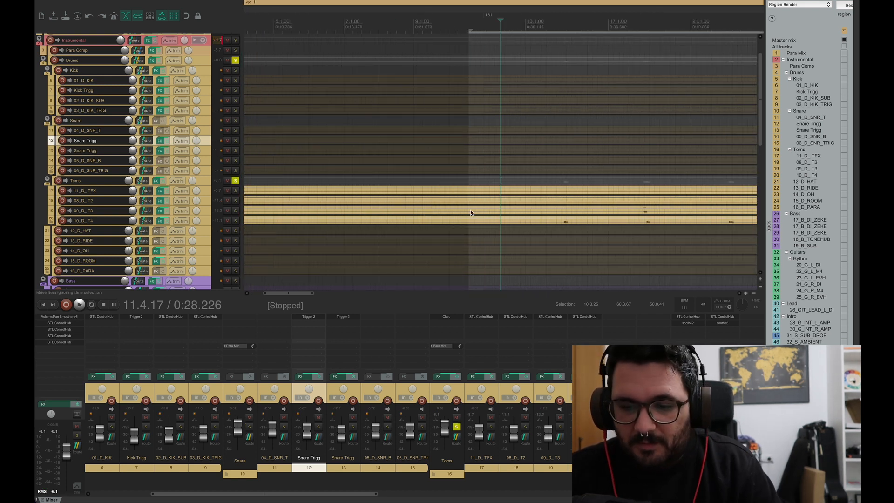
drag(639, 192, 655, 180)
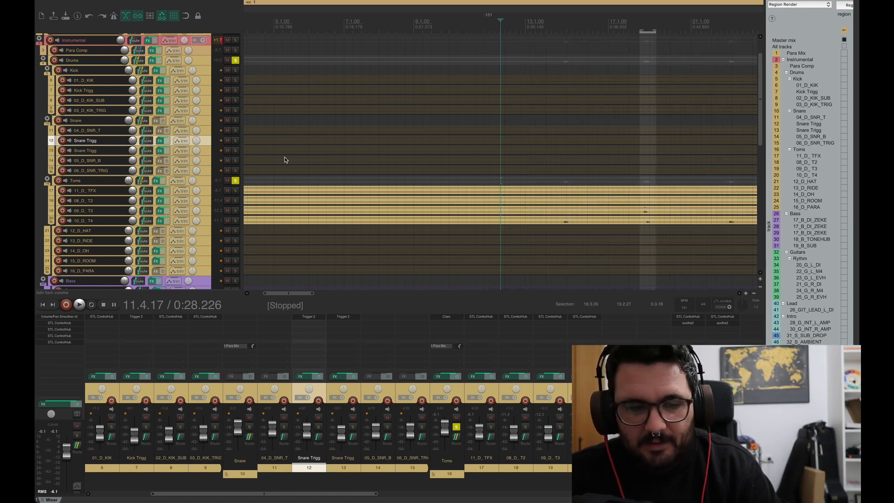
Step: Open ControlHub on 09_D_T3 and examine the Colin Richardson drum presets, keeping the window clear of the tom tracks
click(160, 210)
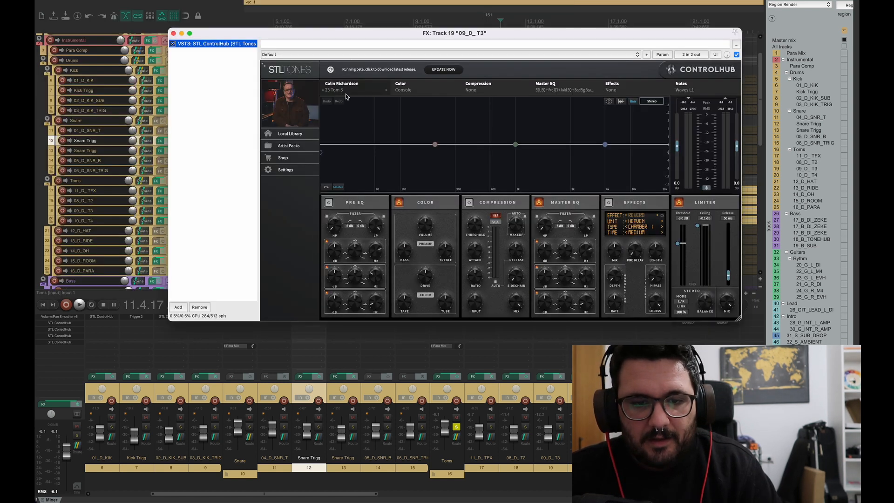
click(342, 91)
mouse_move(343, 99)
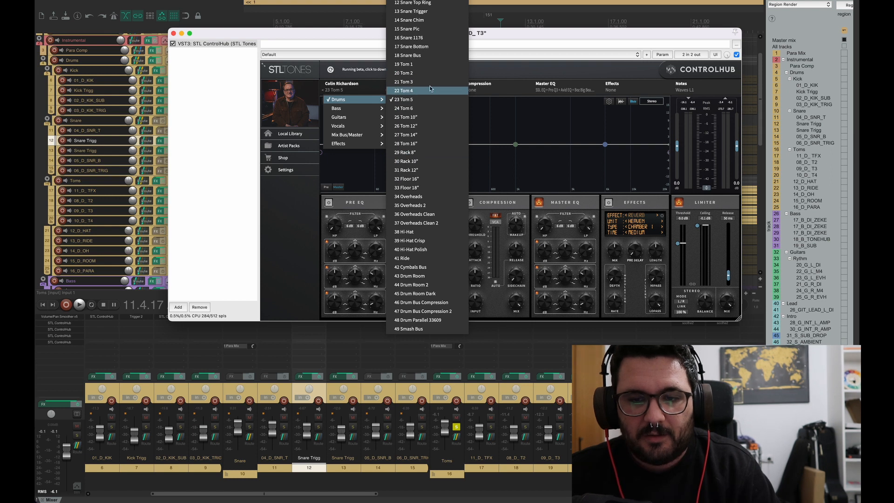
click(509, 36)
drag(508, 36, 494, 236)
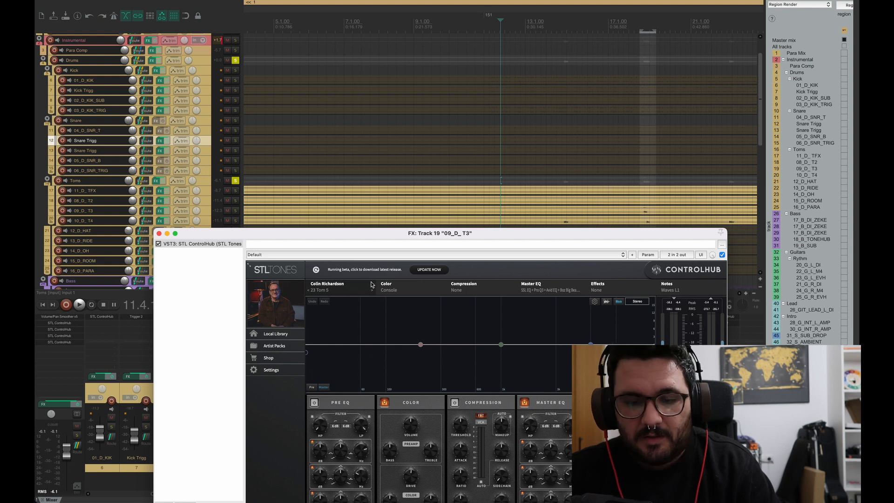
Step: Solo 09_D_T3 and loop its tom hit, comparing the sound with ControlHub bypassed and enabled, and stop playback
click(640, 181)
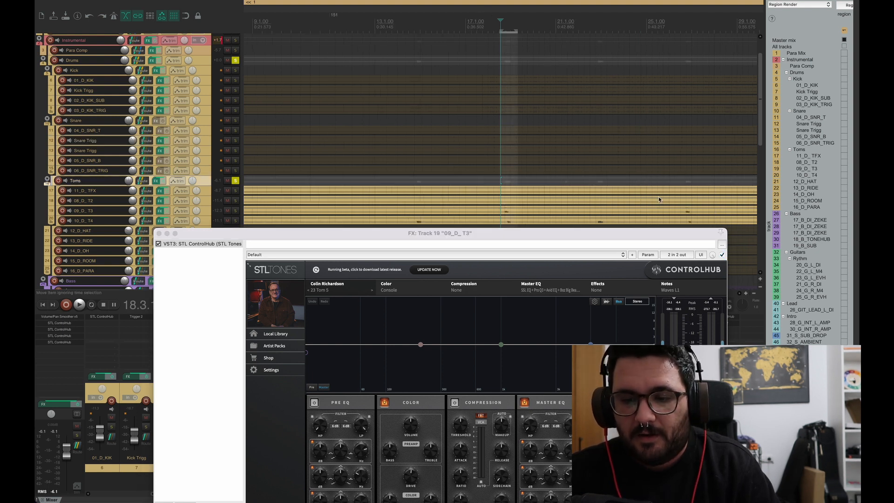
click(235, 212)
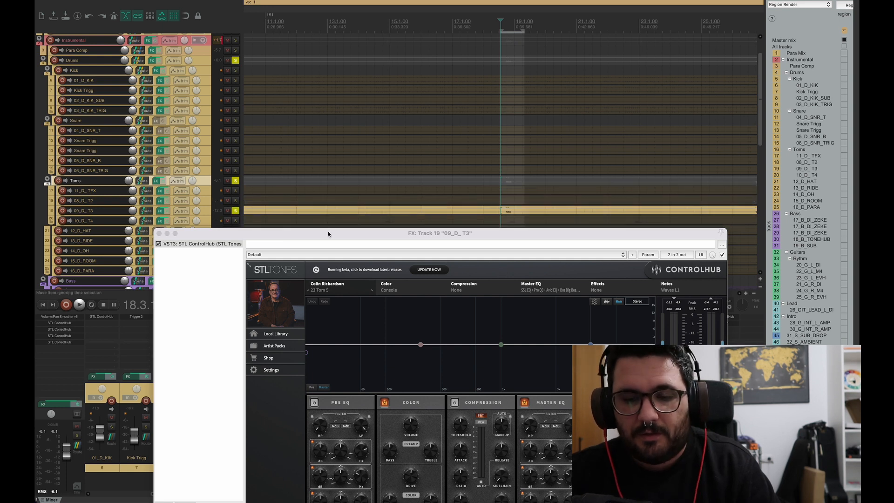
key(space)
click(157, 244)
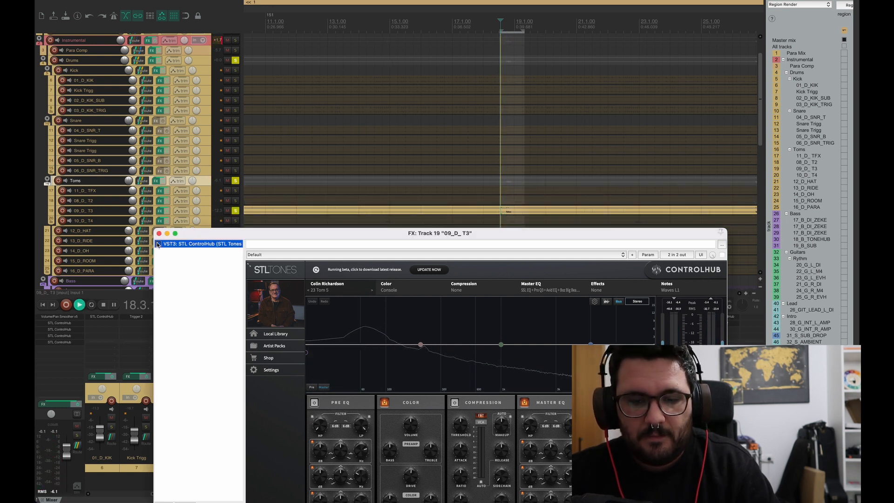
drag(191, 233, 182, 219)
click(144, 276)
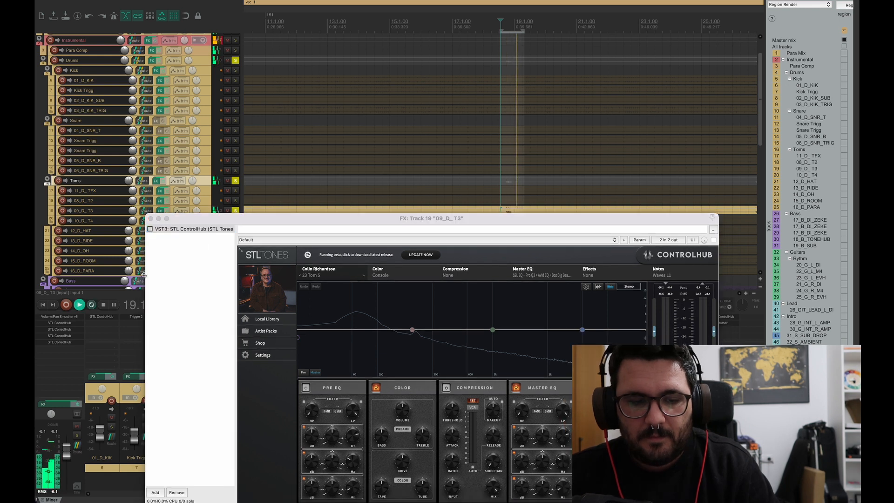
click(150, 229)
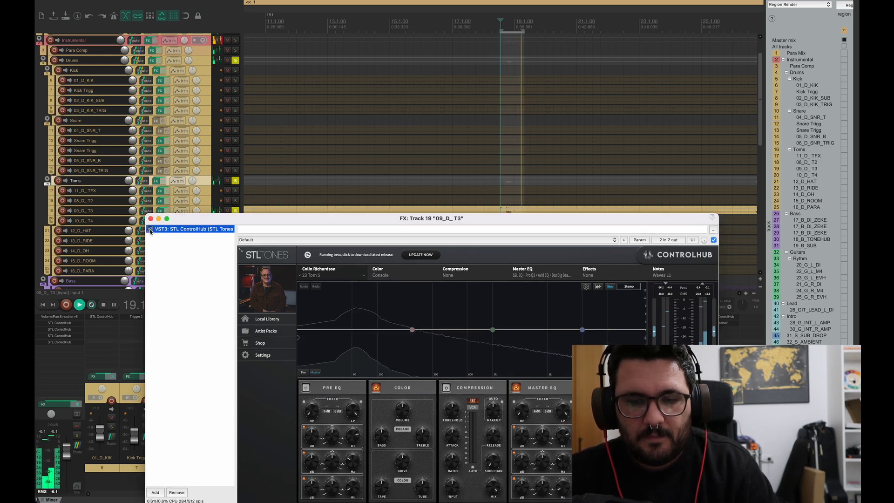
key(space)
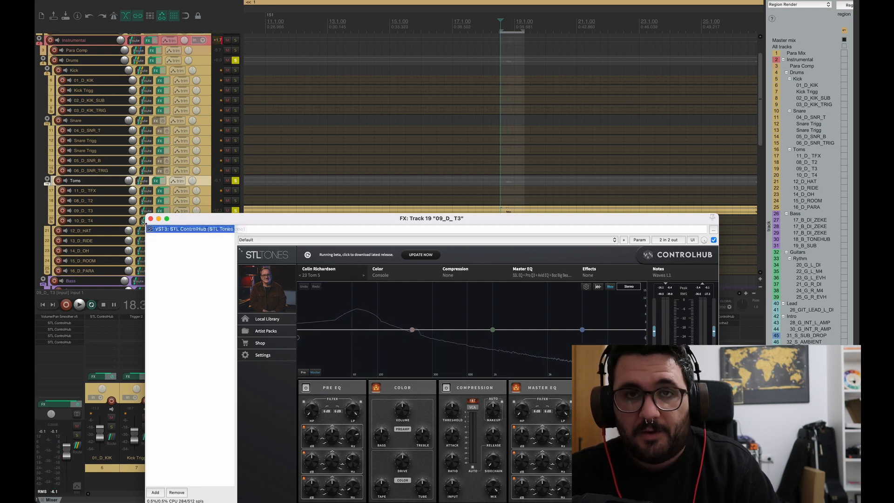
Step: Close the 09_D_T3 plugin window and clear that track's solo so all the toms are heard
drag(376, 221, 316, 102)
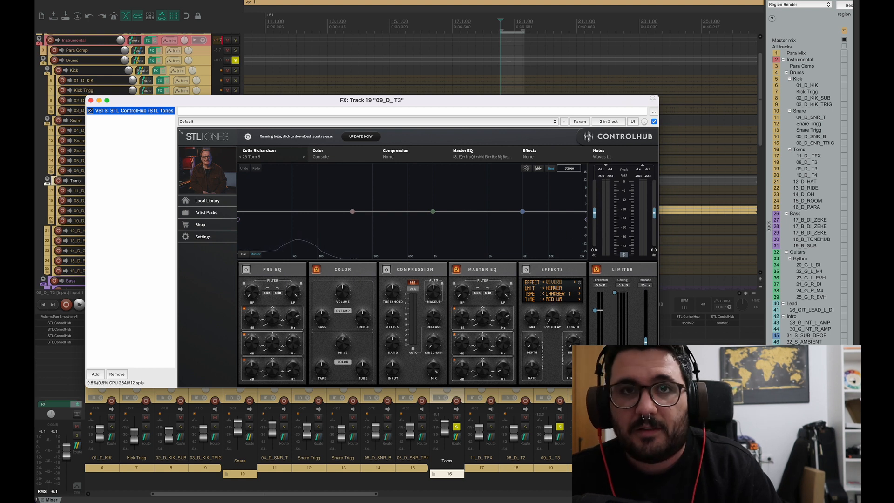
click(90, 101)
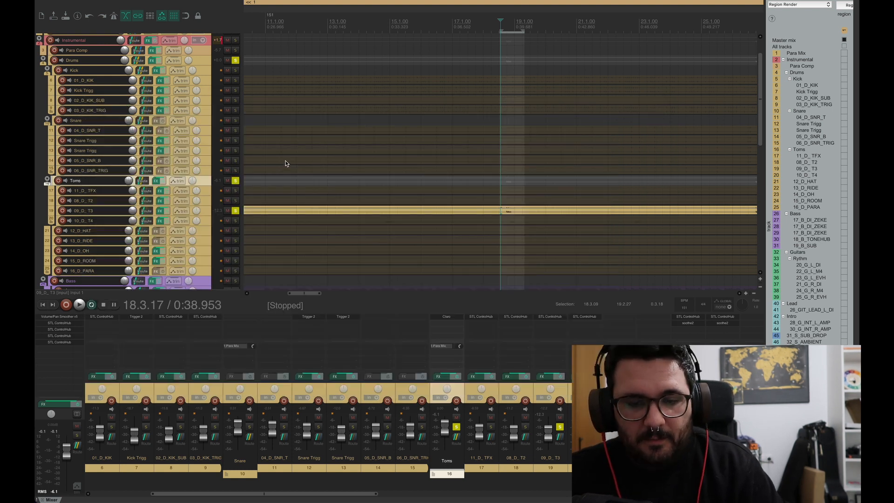
click(235, 210)
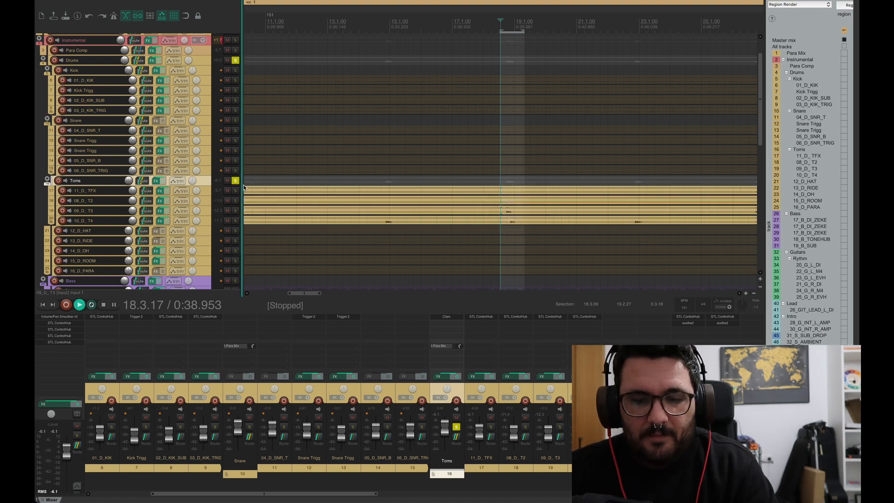
Step: Solo 10_D_T4 and audition its tom hit with its 24 Tom 6 ControlHub preset open, closing the plugin and clearing the solo when done
key(space)
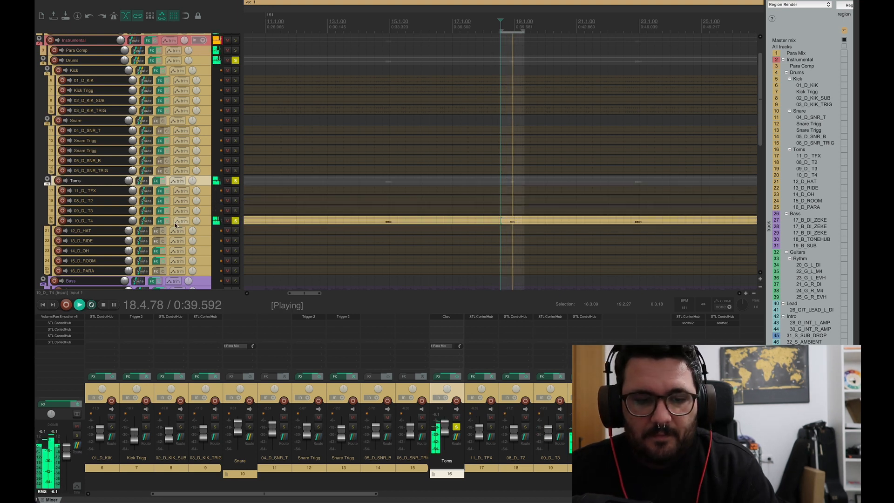
click(160, 221)
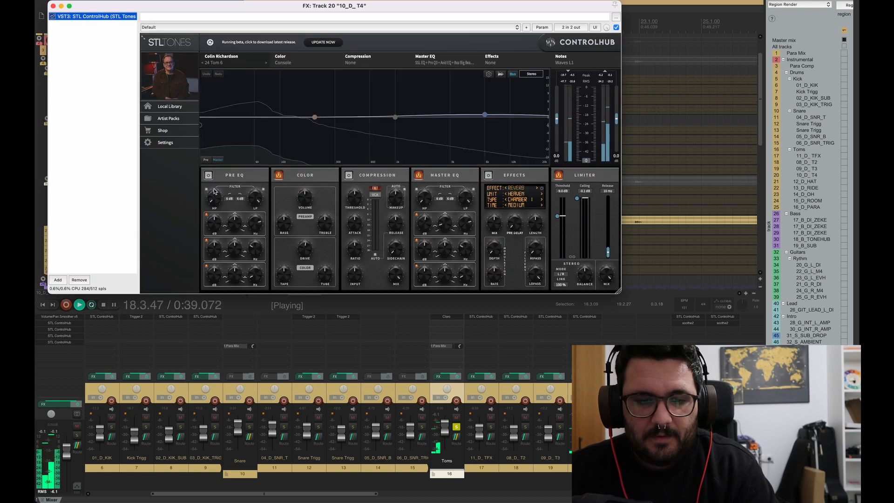
key(space)
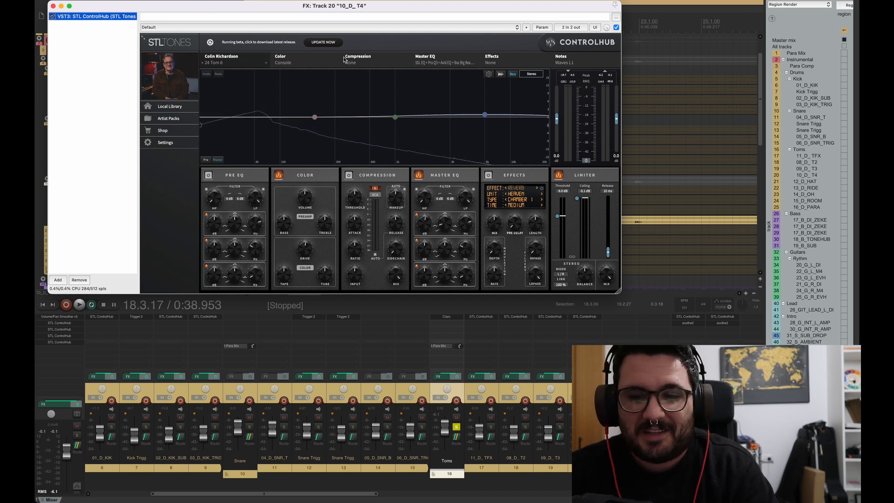
drag(504, 10, 529, 44)
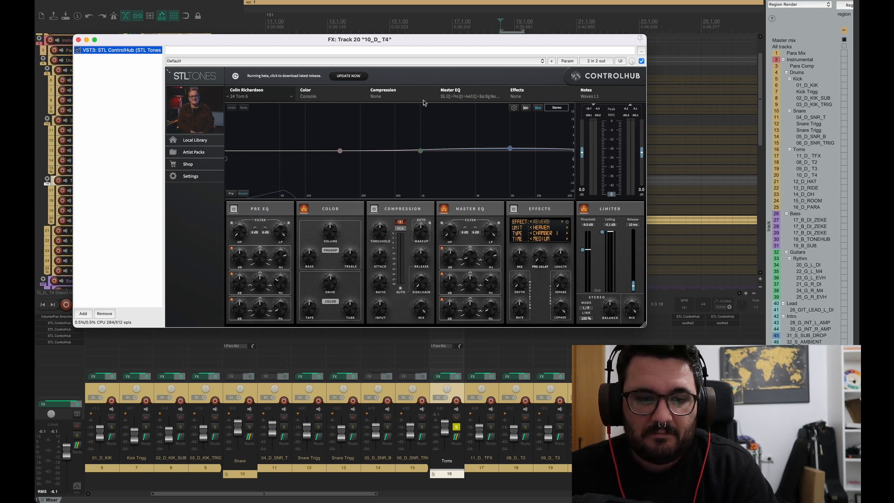
drag(508, 40, 573, 110)
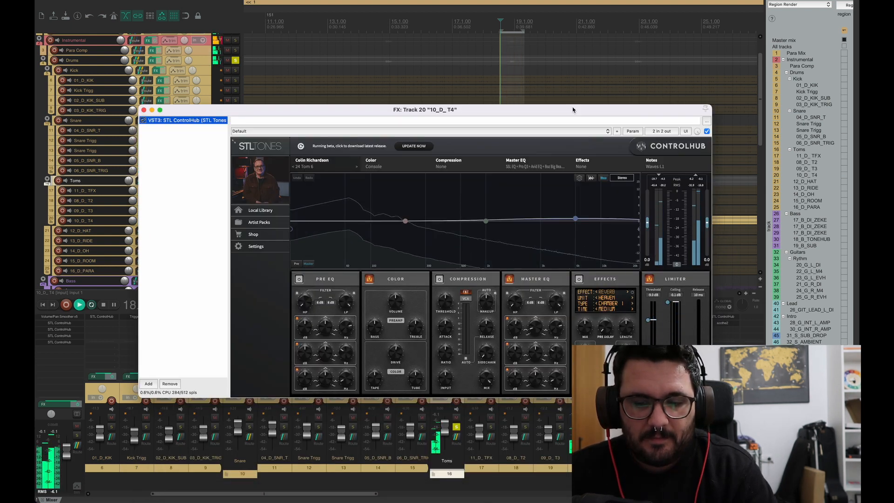
key(space)
click(144, 110)
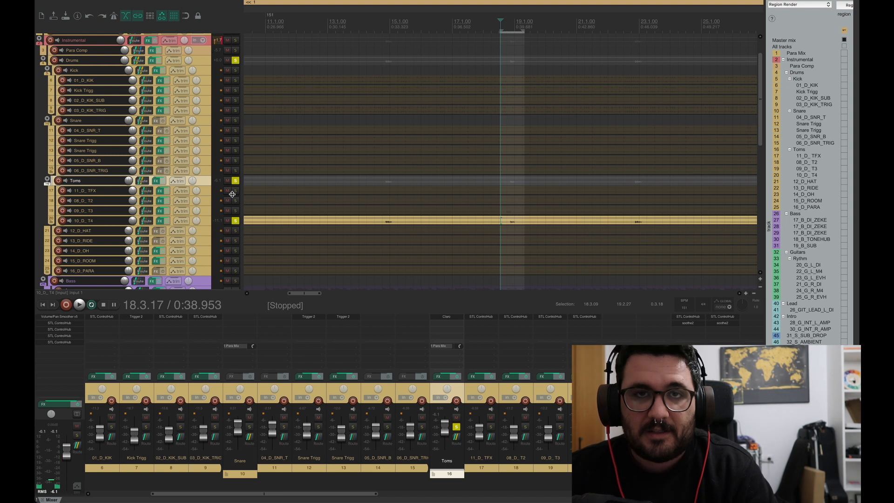
click(236, 221)
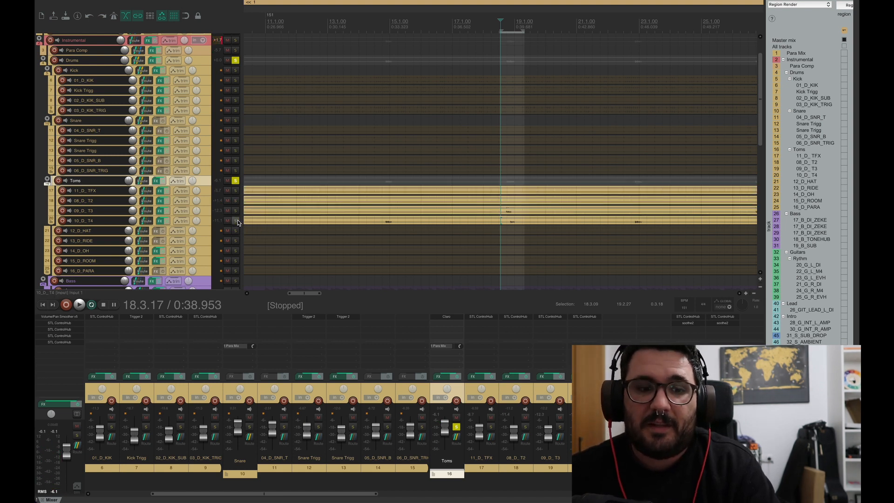
Step: Loop the toms while switching the 15_D_ROOM solo on and off to compare, and clear the room and Toms solos after stopping
click(235, 261)
key(space)
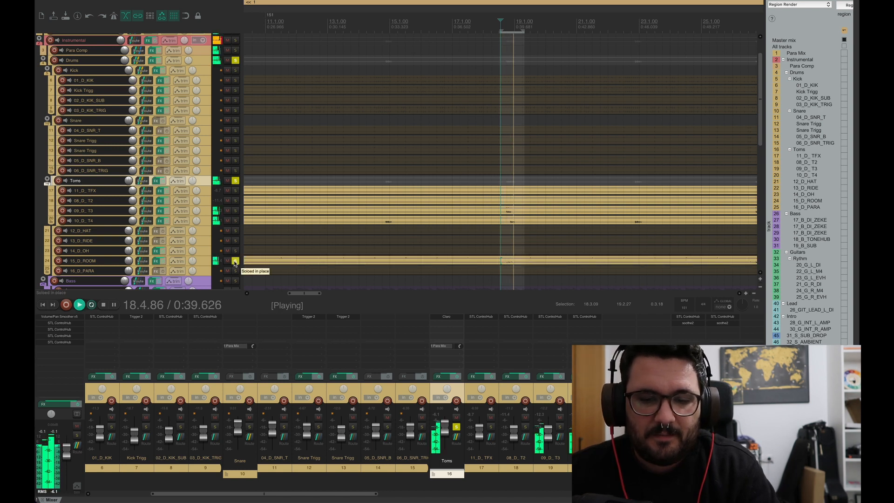
key(space)
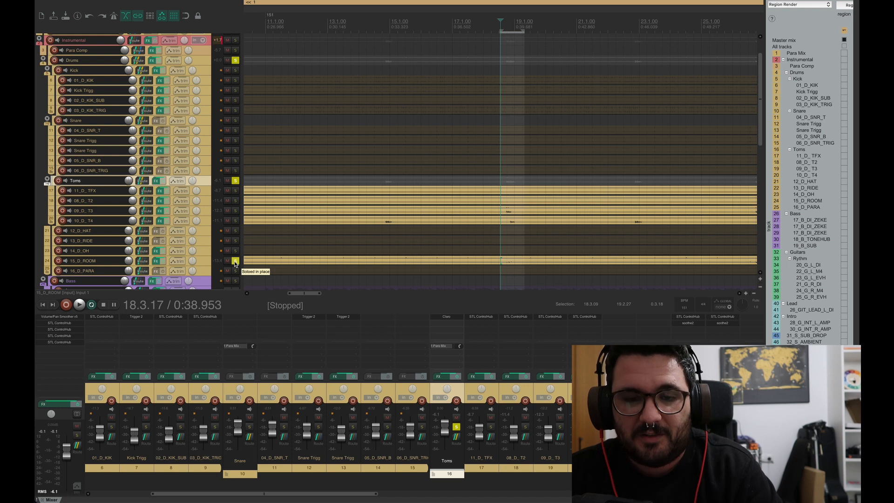
key(space)
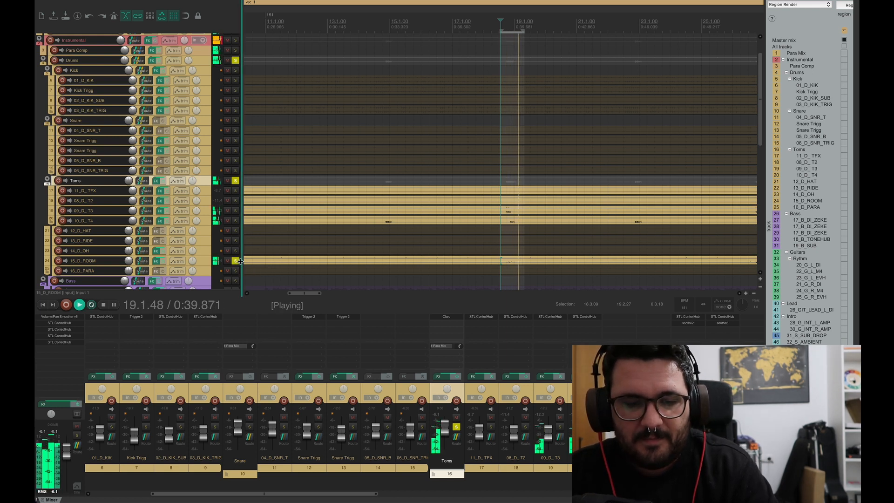
click(234, 260)
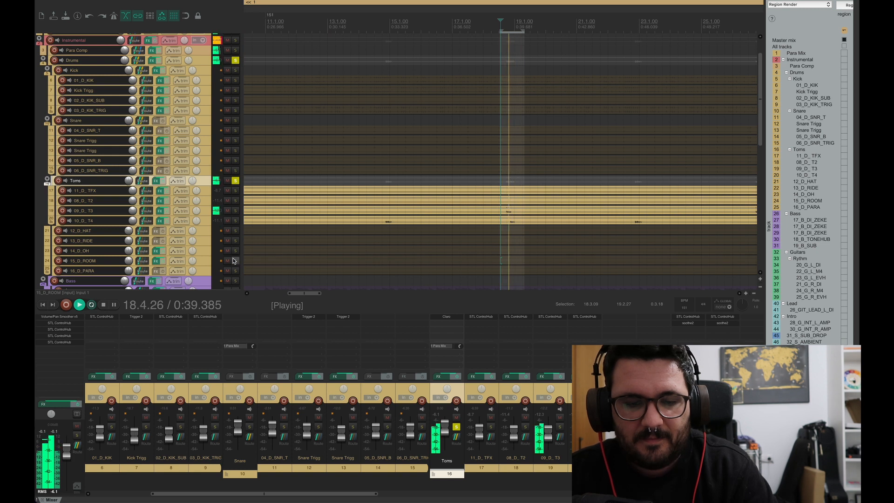
click(234, 261)
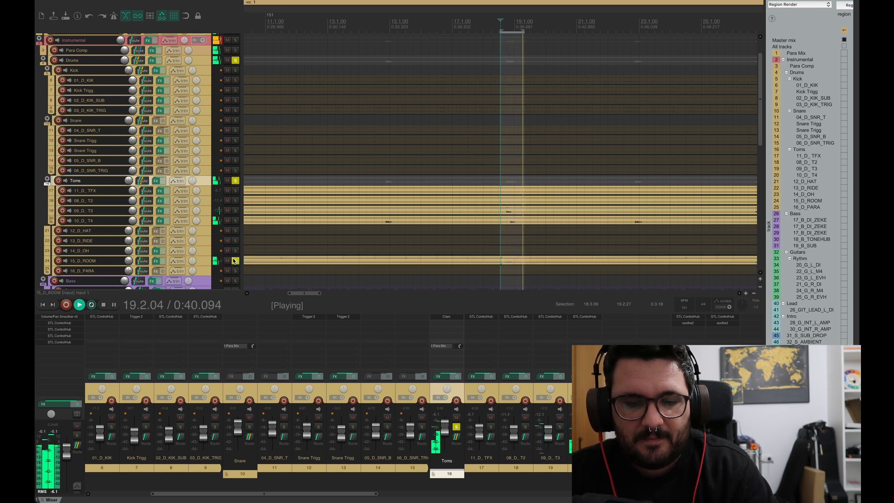
key(space)
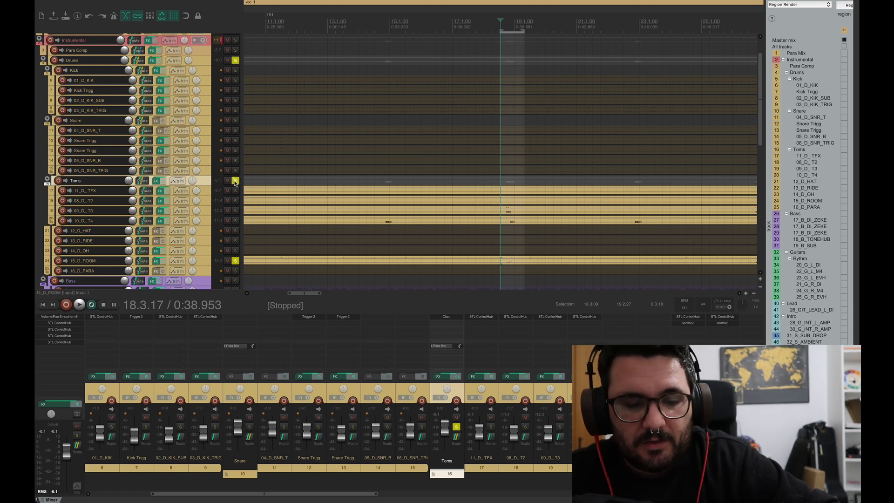
click(235, 261)
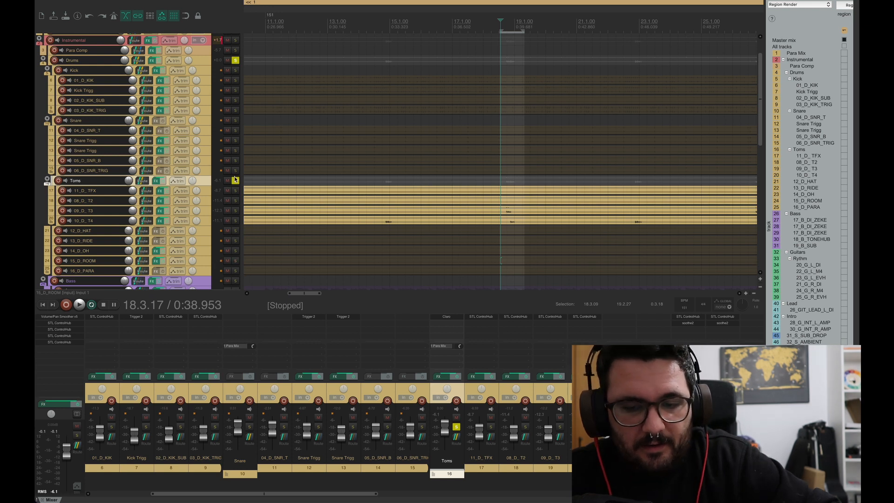
click(235, 181)
Step: Solo 08_D_T2 at its tom hit near bar 43 and audition its 21 Tom 3 ControlHub preset, closing the plugin and clearing the solo
scroll(495, 284, down, 1)
scroll(494, 283, down, 1)
scroll(556, 214, down, 5)
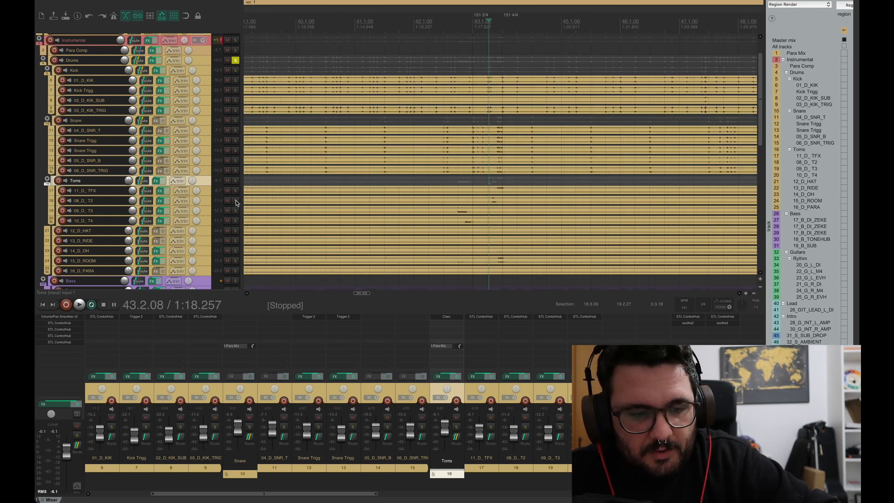
click(236, 201)
click(160, 200)
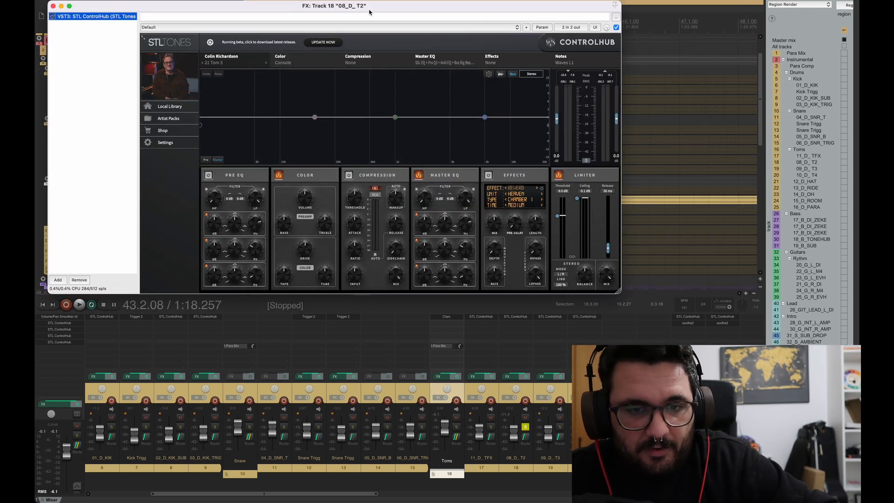
key(space)
drag(429, 9, 456, 236)
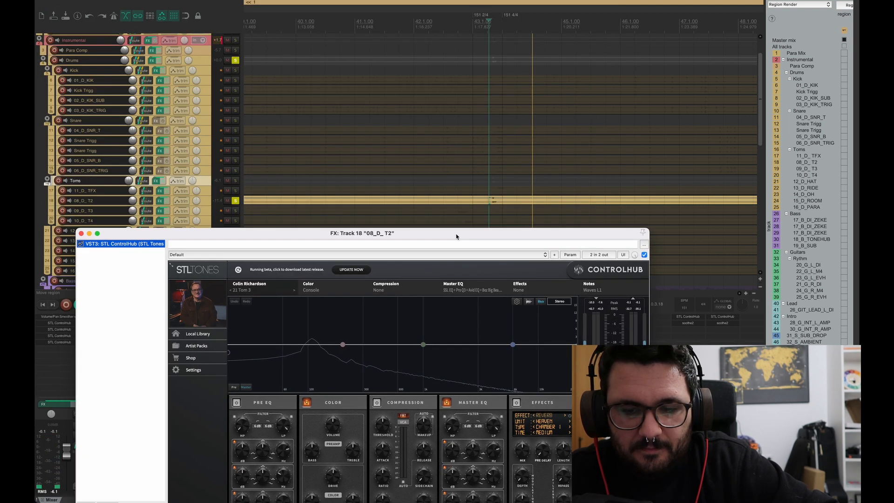
click(81, 243)
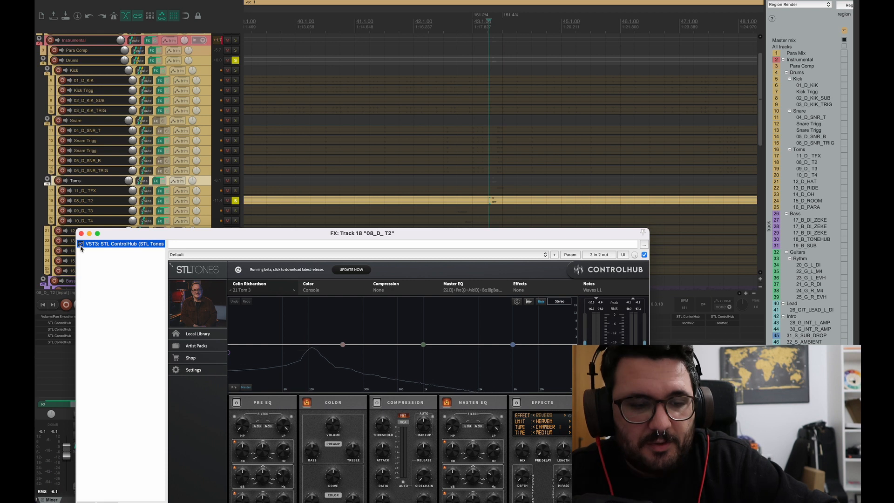
click(81, 233)
key(space)
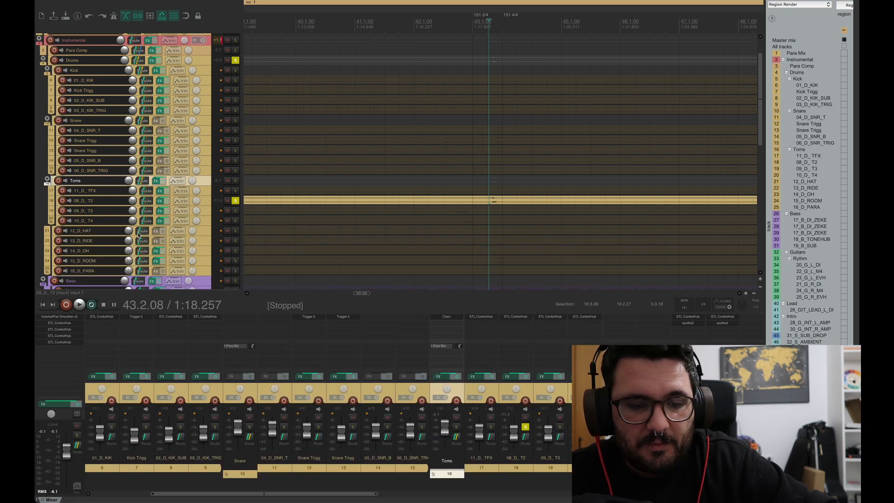
click(235, 200)
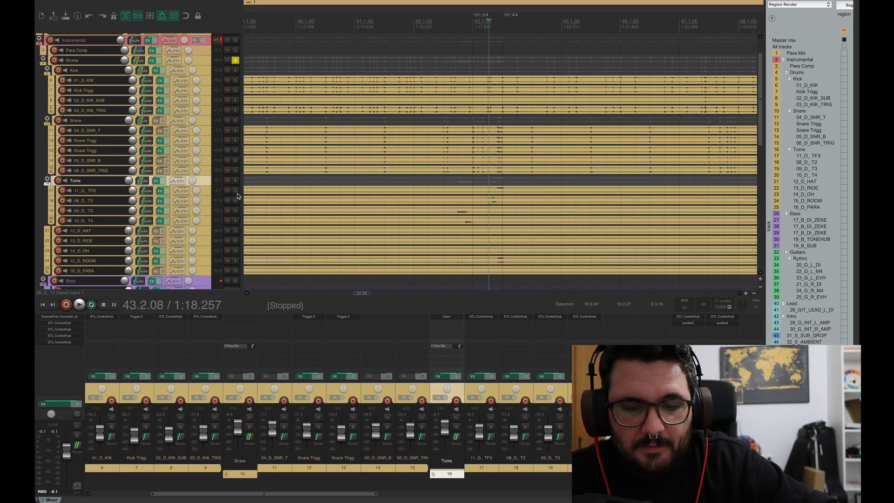
Step: Play the full drum group from around bar 31 with all the kick, snare and tom tracks audible
click(236, 193)
key(space)
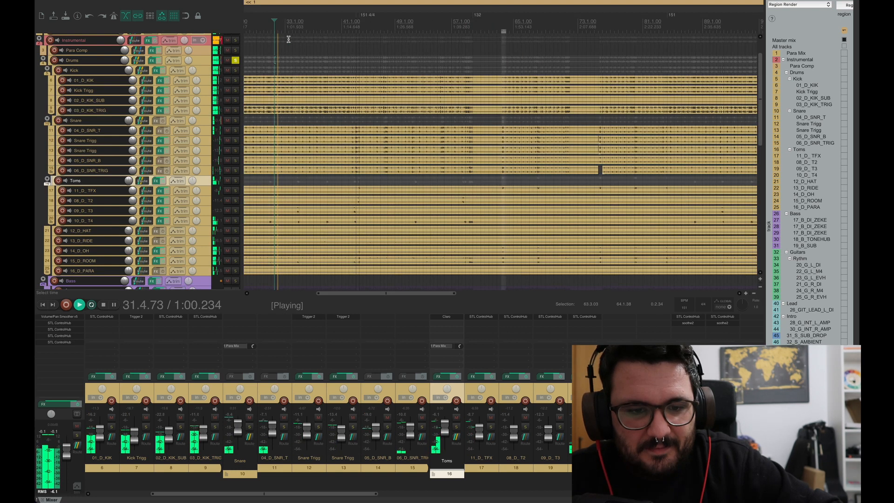
scroll(358, 89, down, 5)
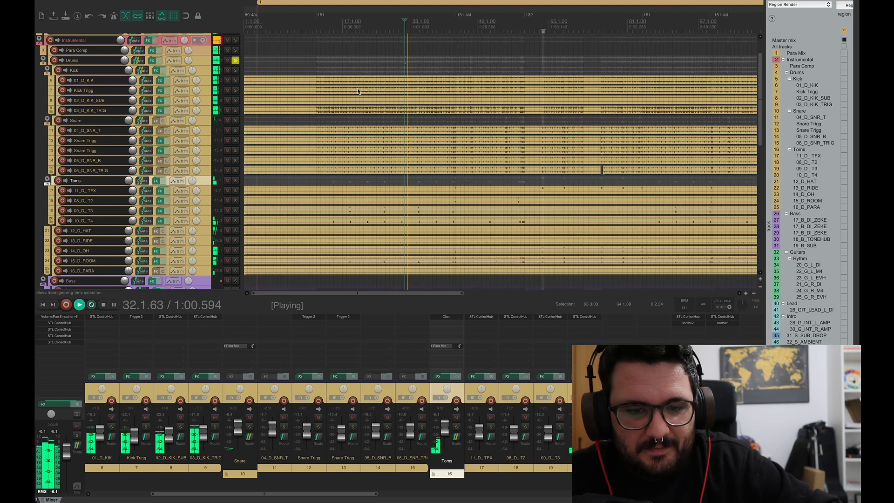
scroll(359, 90, up, 5)
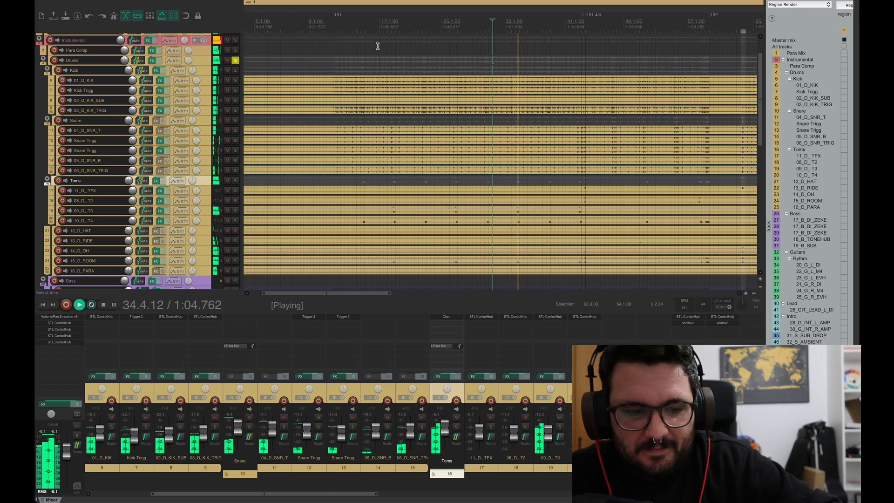
Step: Play the drums from marker 151 while briefly soloing 12_D_HAT, then 13_D_RIDE, and stop with both solos cleared
key(space)
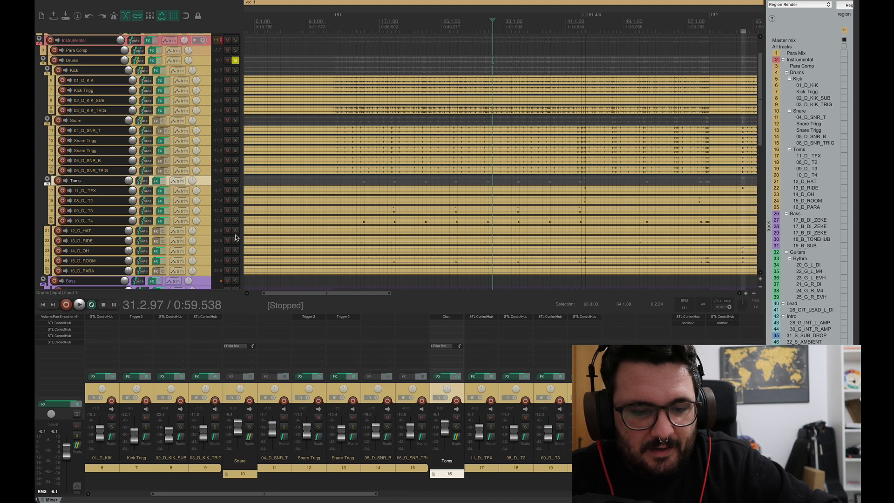
drag(235, 233, 235, 241)
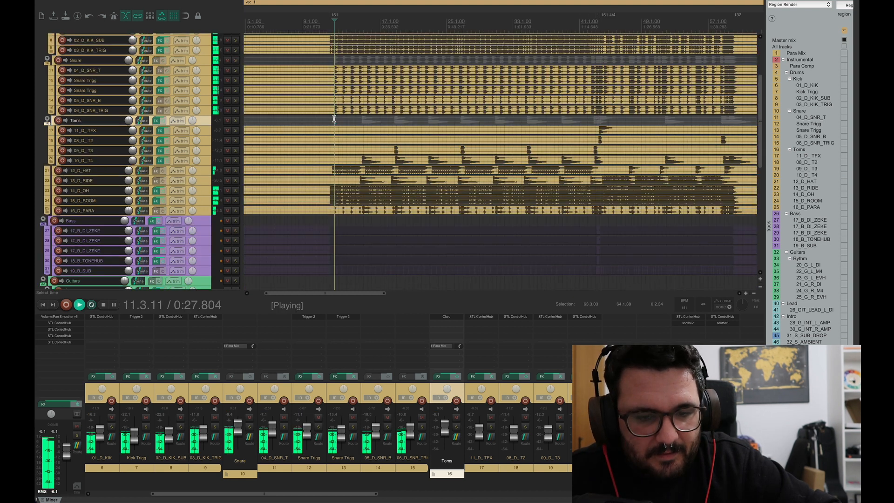
click(235, 171)
click(236, 171)
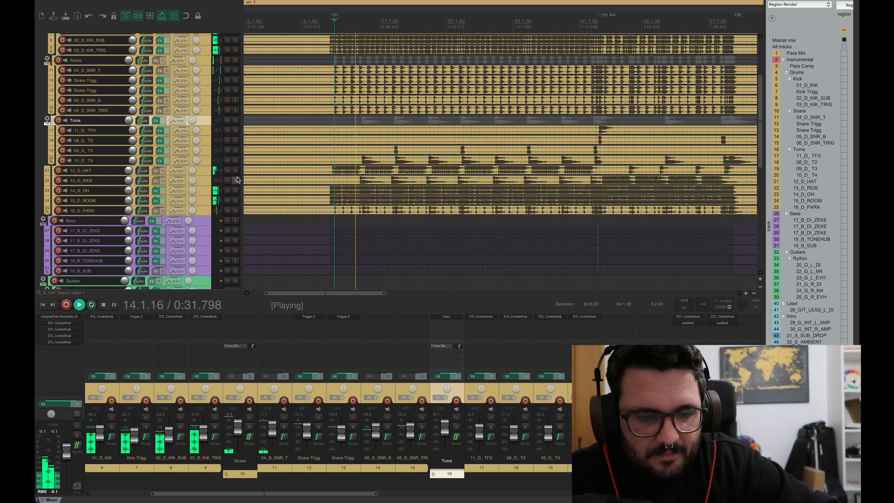
click(235, 180)
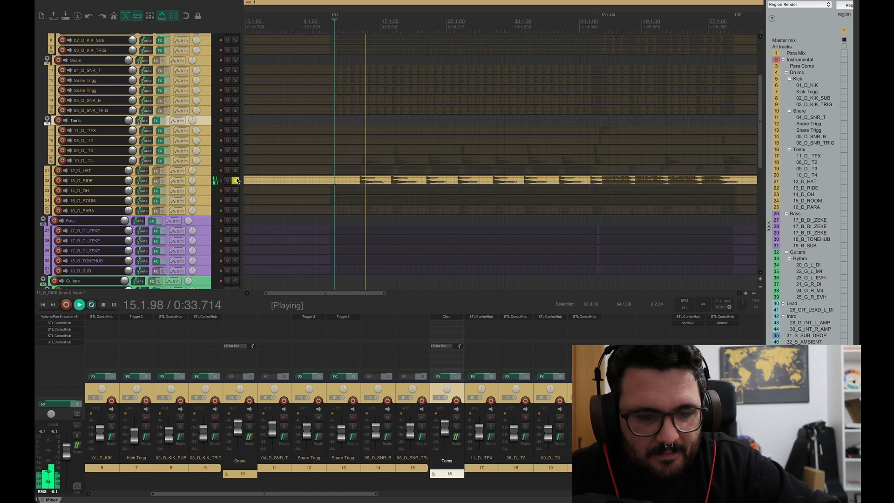
click(235, 181)
key(space)
Step: Play the drums from around bar 44 and mute and unmute 13_D_RIDE to compare the mix, then stop
click(607, 26)
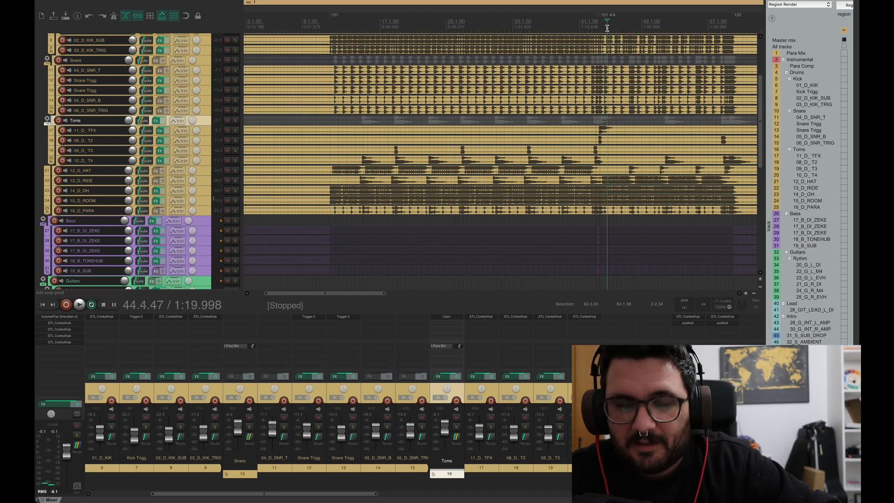
key(space)
key(space)
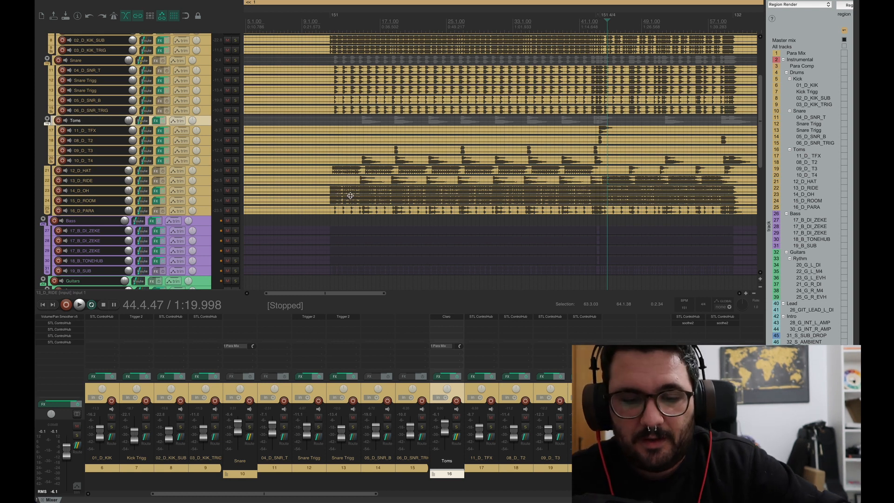
key(space)
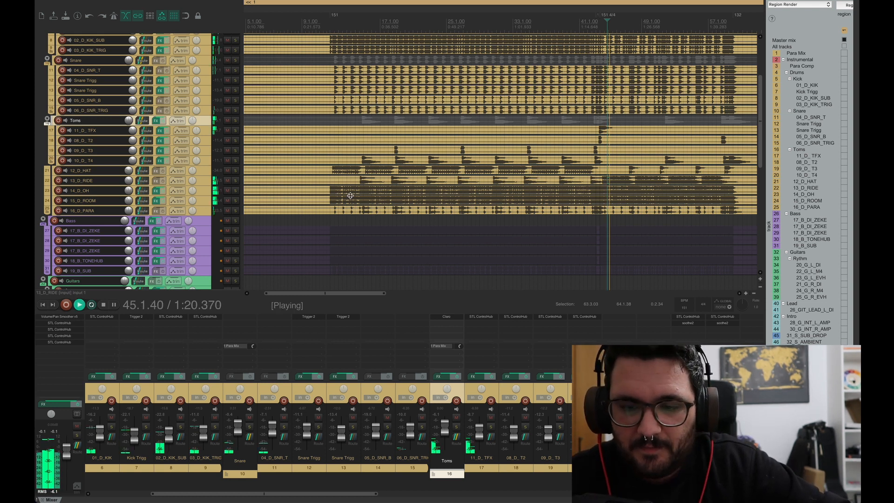
click(227, 180)
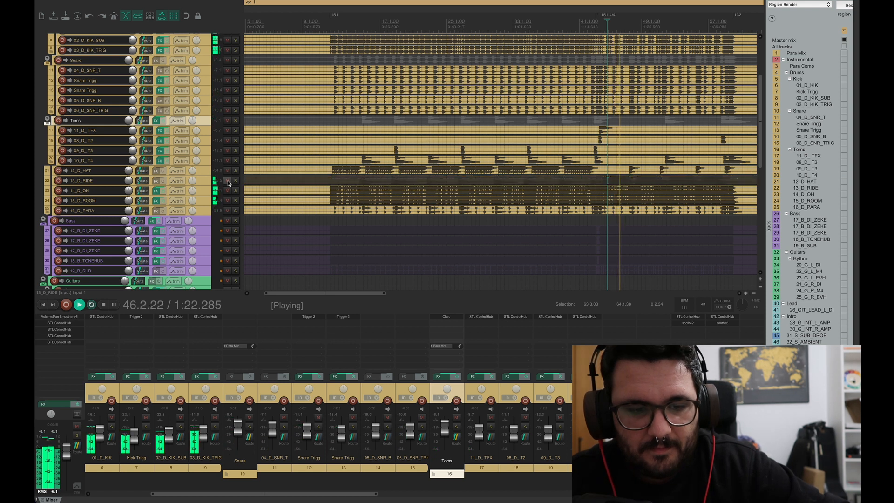
click(228, 181)
key(space)
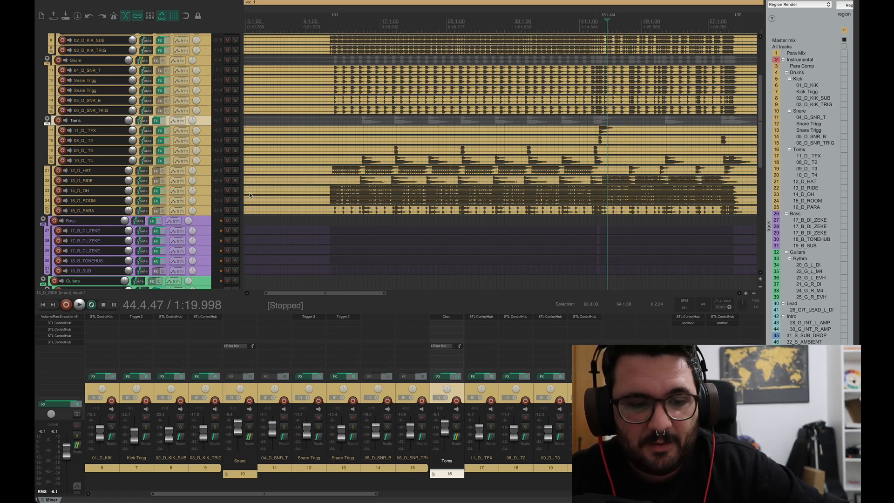
Step: Solo 14_D_OH and compare it with its effects bypassed from around bar 19, then open its FX chain and re-enable the effects
click(236, 191)
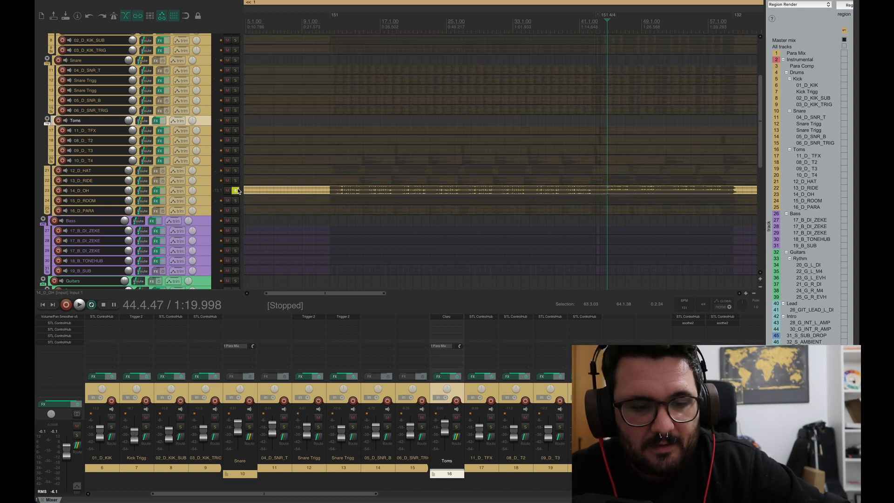
key(space)
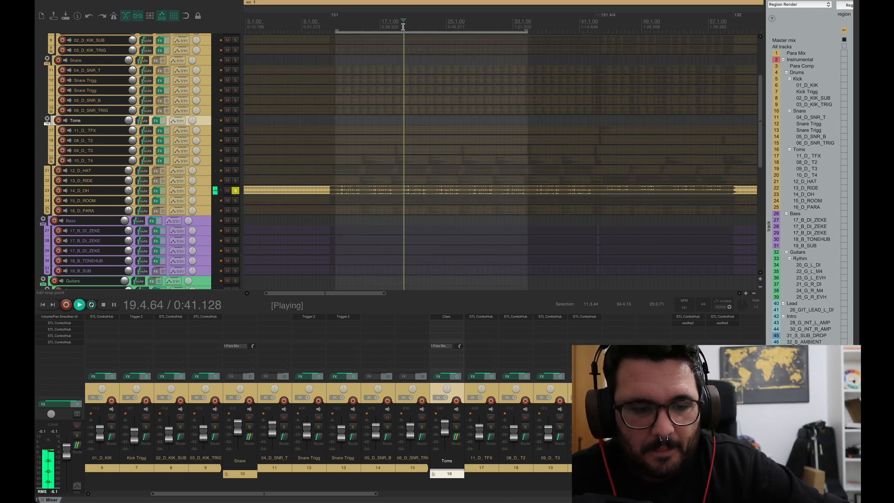
click(164, 191)
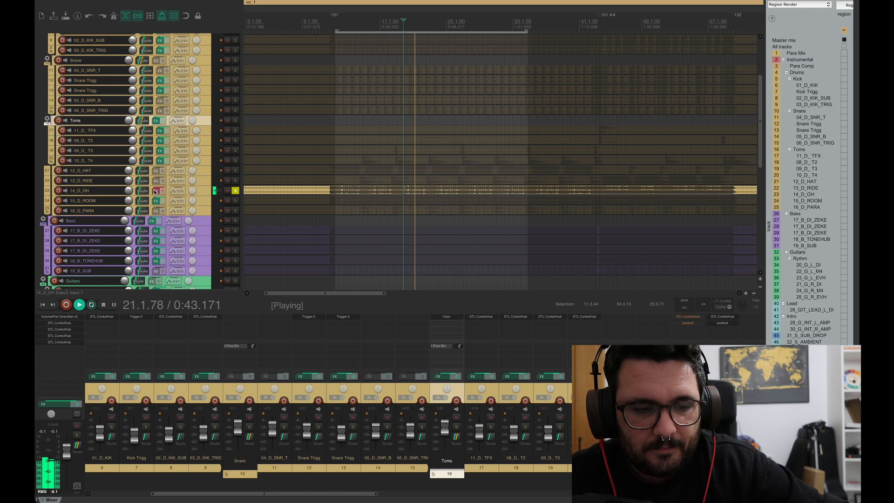
click(155, 191)
drag(243, 6, 511, 0)
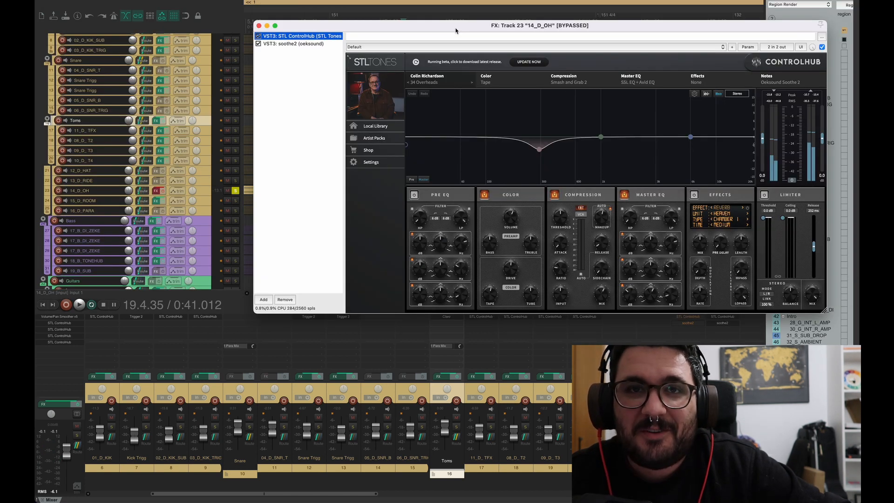
click(163, 192)
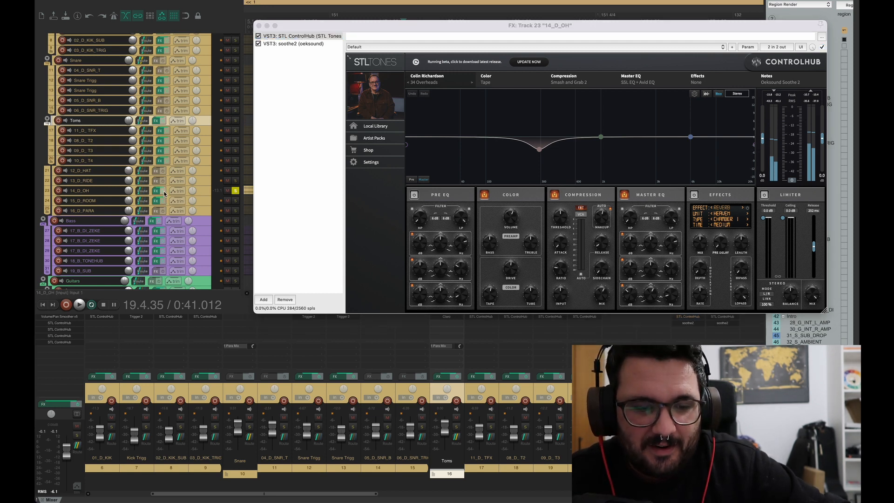
Step: Bypass soothe2 in the 14_D_OH FX chain and view ControlHub's Drums presets around 34 Overheads without changing the preset
drag(439, 30, 340, 48)
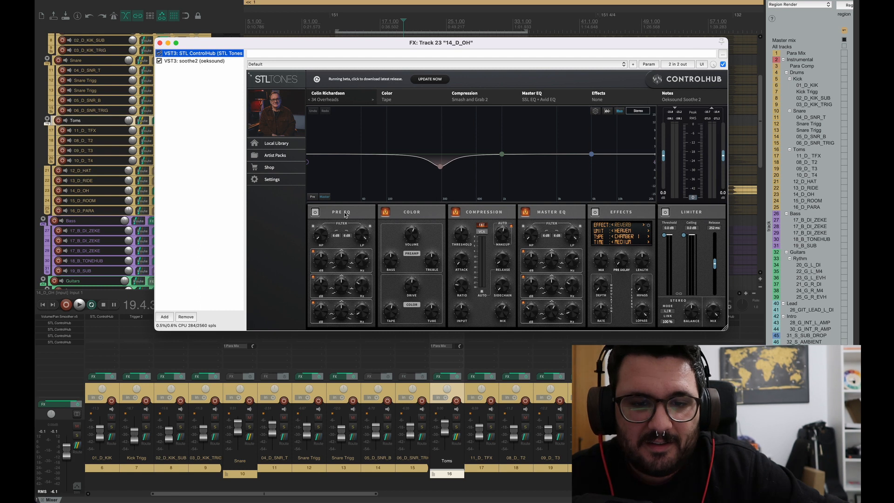
drag(399, 51, 404, 60)
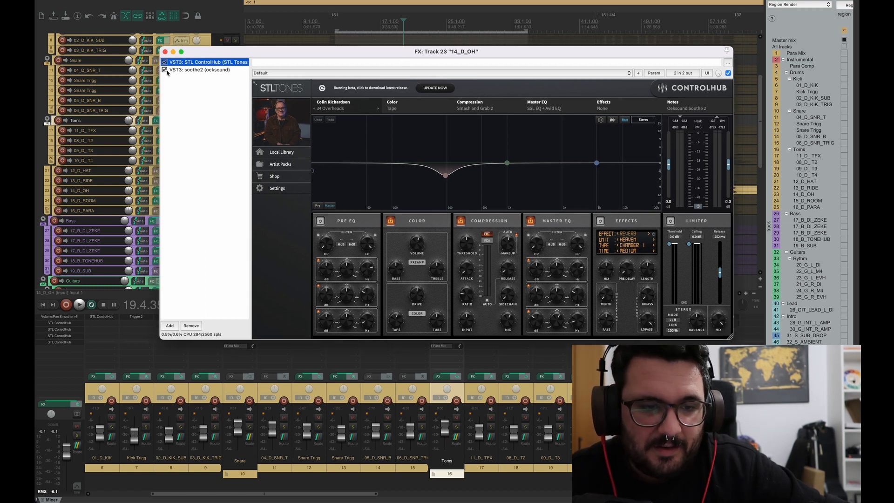
click(337, 109)
mouse_move(337, 118)
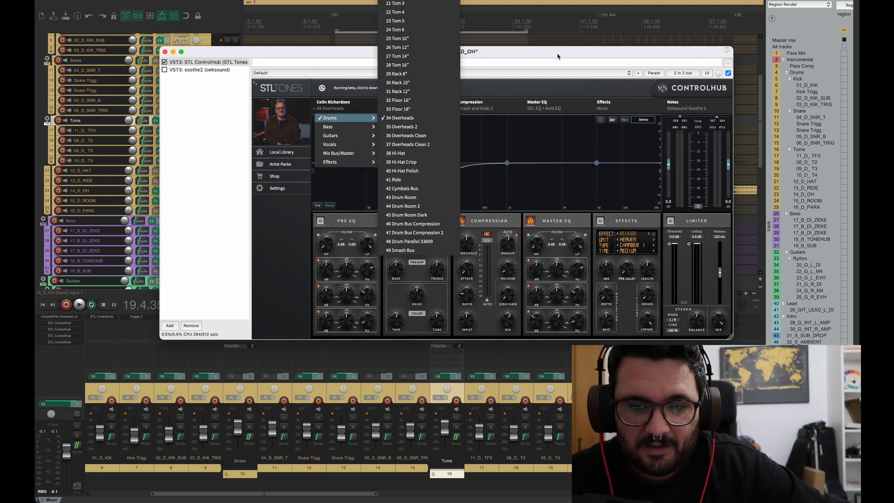
click(497, 74)
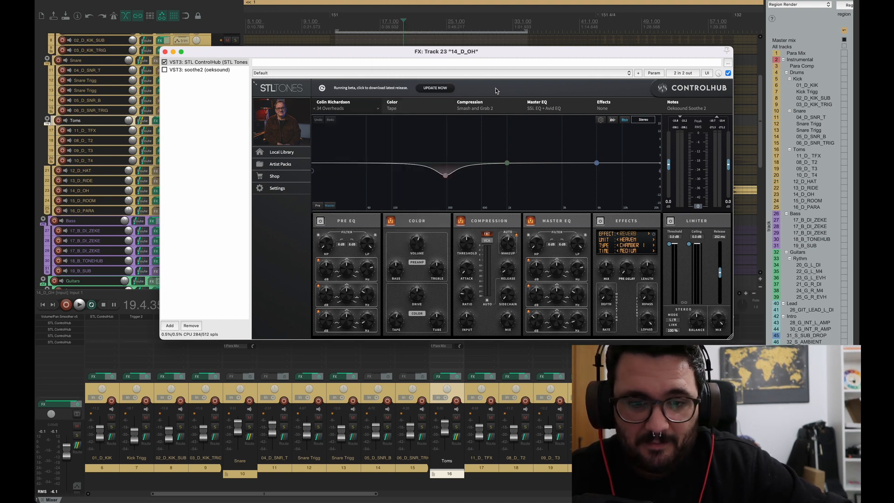
Step: Play the soloed overheads and switch ControlHub off and on to compare the 34 Overheads preset, then stop
drag(485, 53, 580, 195)
key(space)
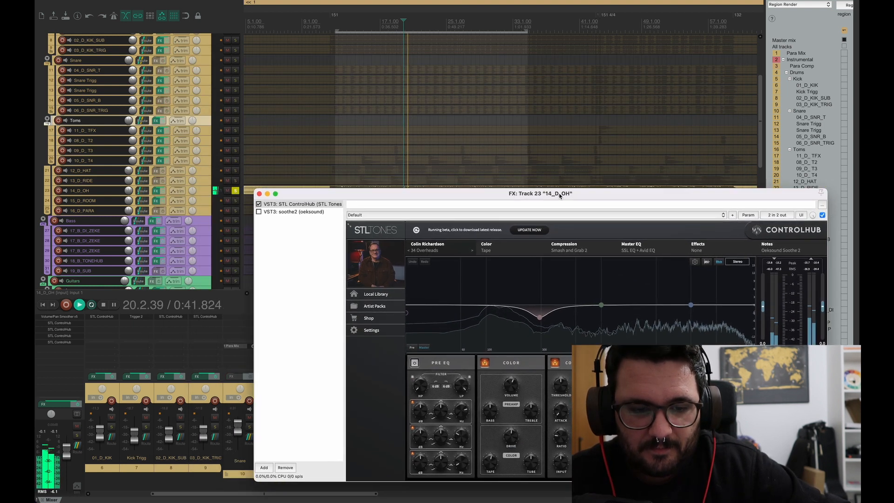
click(260, 204)
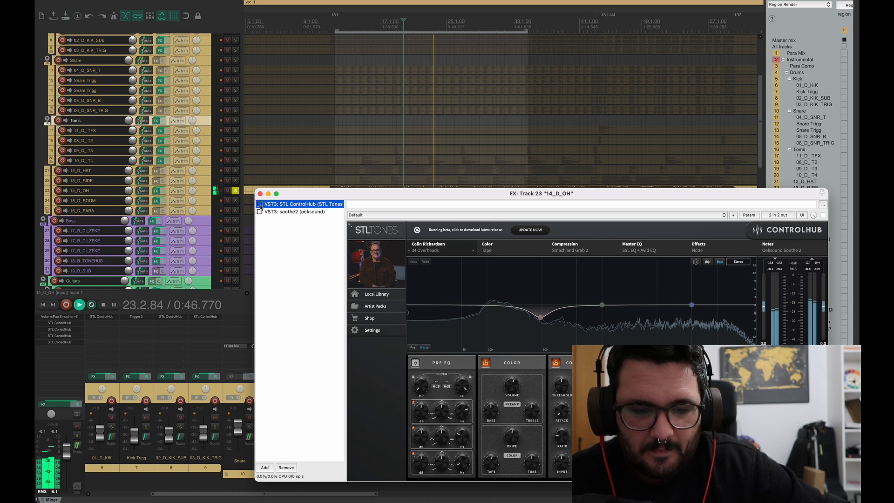
click(260, 204)
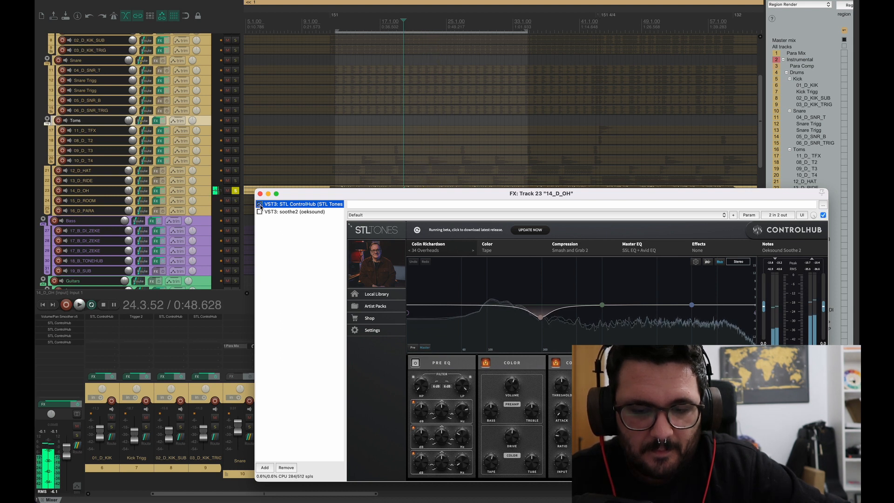
key(space)
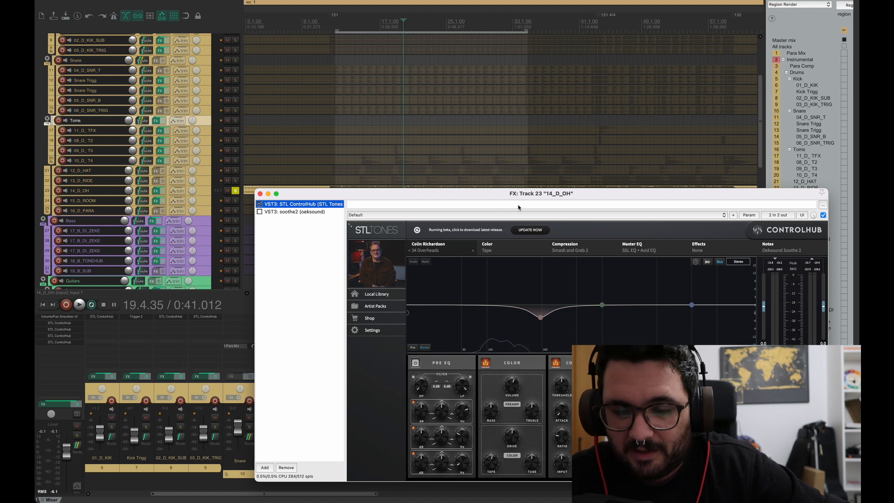
Step: Replay the soloed overheads from around bar 19 with only ControlHub active, keeping the 14_D_OH track in view beside the plugin
drag(537, 195, 449, 217)
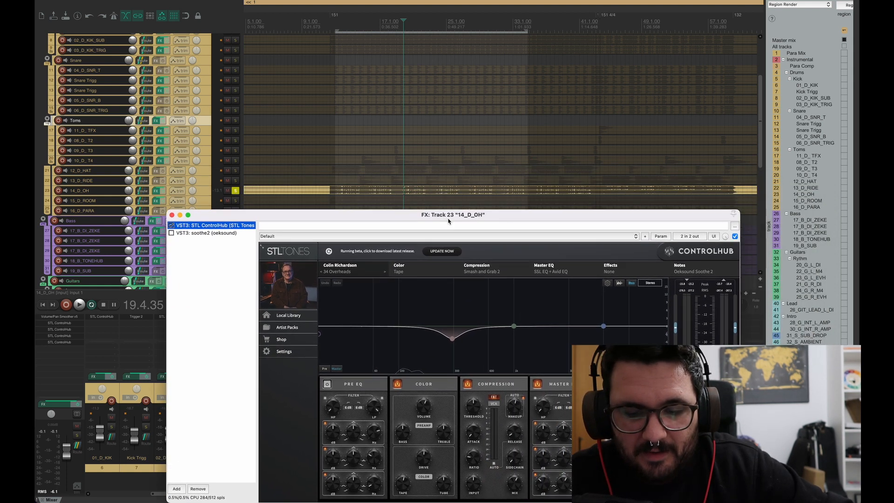
scroll(227, 114, down, 3)
key(space)
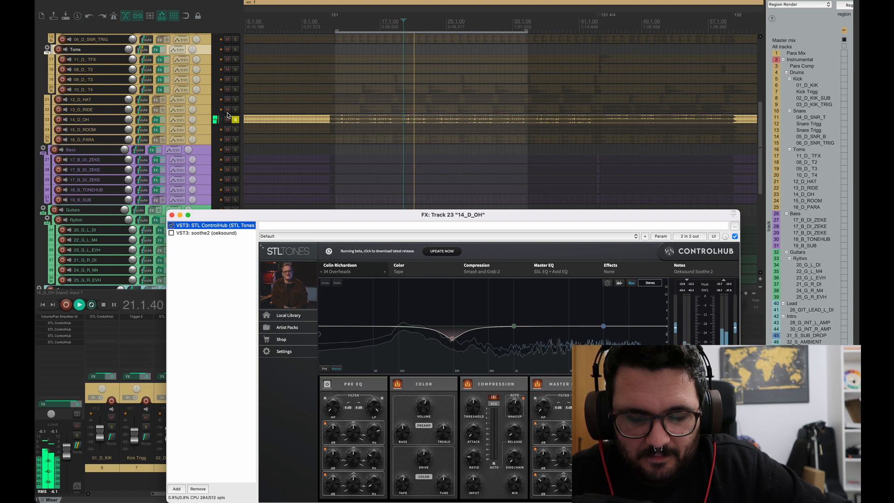
key(space)
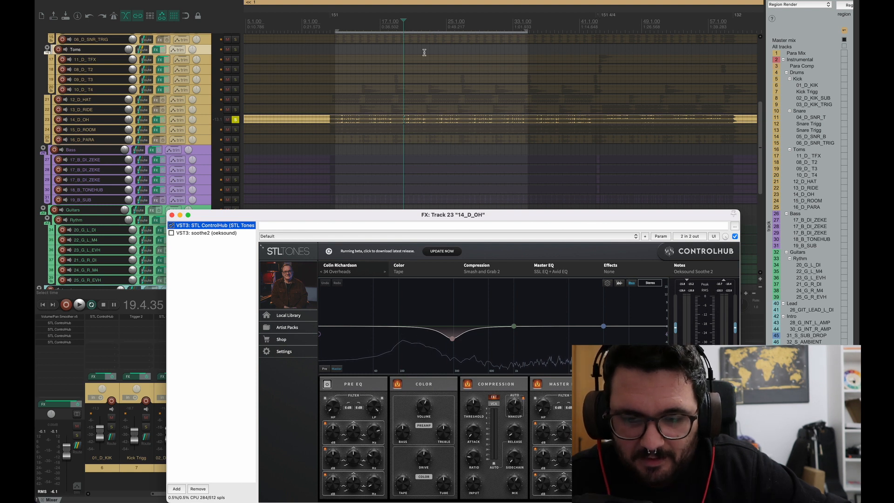
key(space)
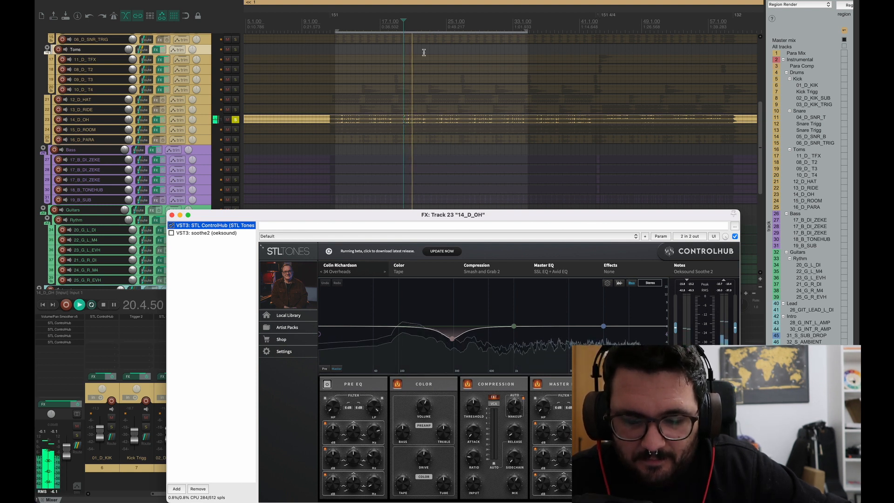
key(space)
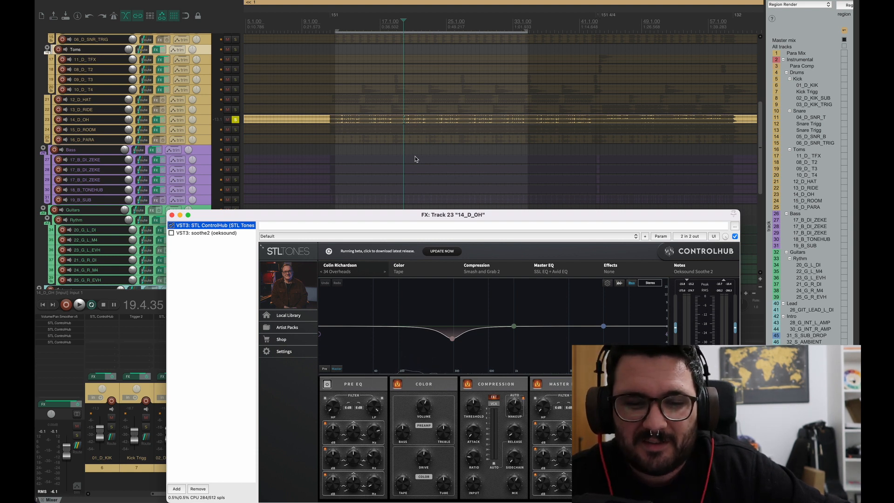
Step: Repeat the overheads comparison with ControlHub bypassed and re-enabled, then stop and move the plugin window up to expose its EQ
key(space)
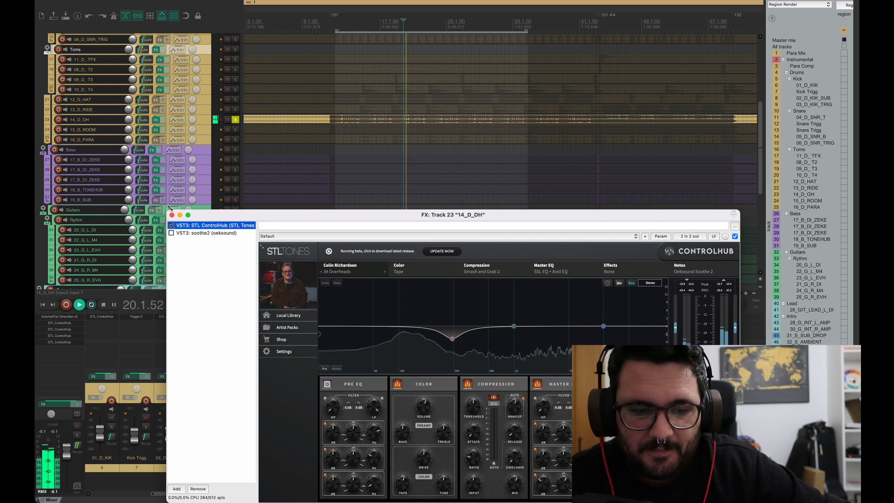
click(171, 226)
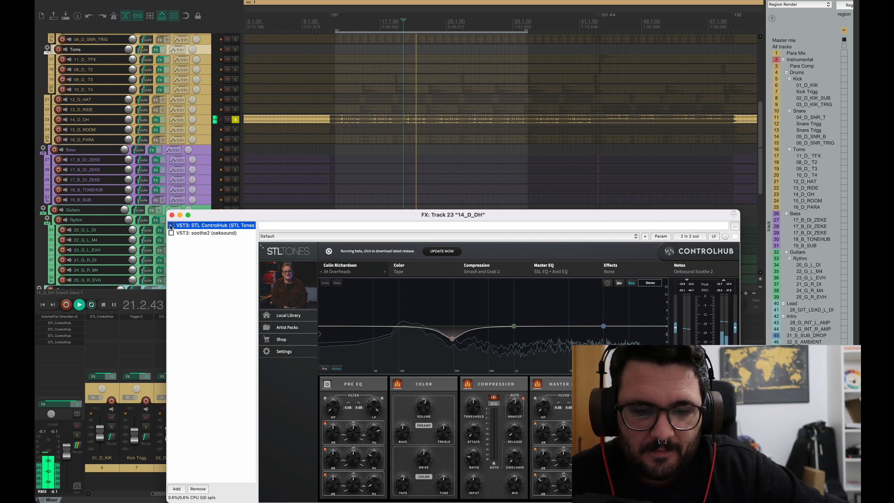
click(171, 226)
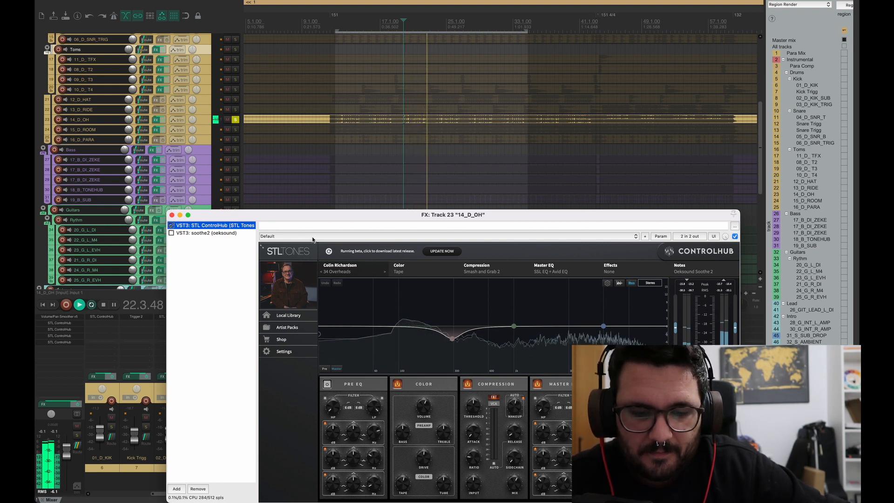
drag(315, 221, 267, 115)
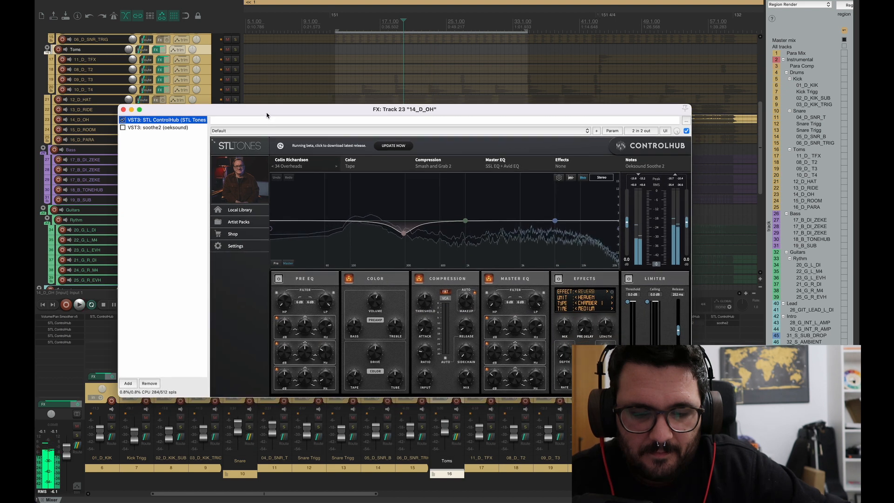
key(space)
Step: Nudge the low-mid cut band slightly deeper in ControlHub's EQ on 14_D_OH
mouse_move(404, 239)
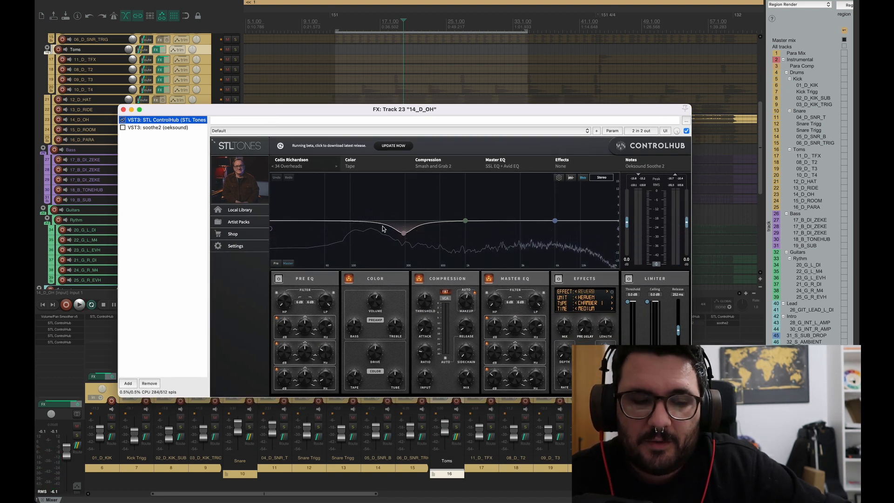
click(402, 235)
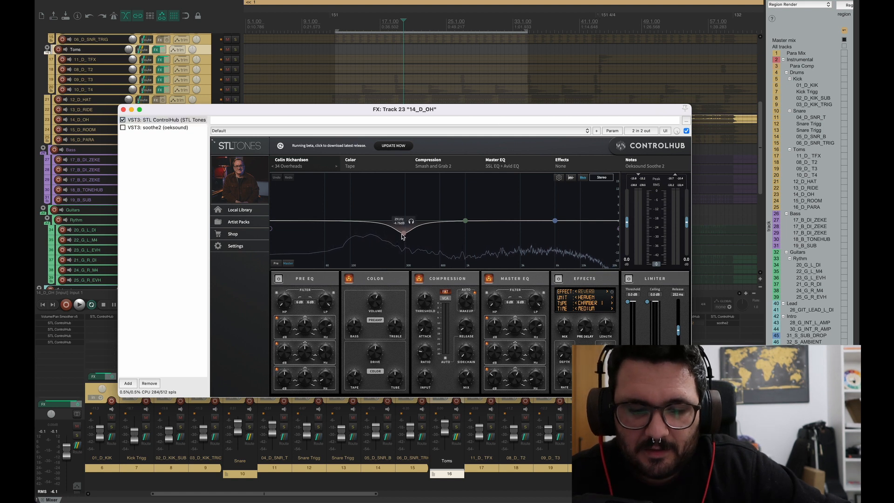
drag(402, 236, 403, 237)
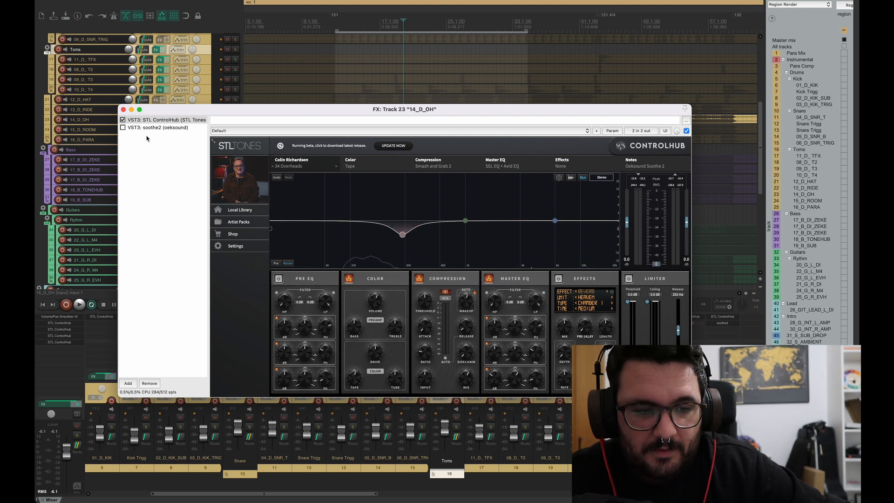
Step: Re-enable soothe2 on 14_D_OH and open its settings
click(124, 129)
click(145, 128)
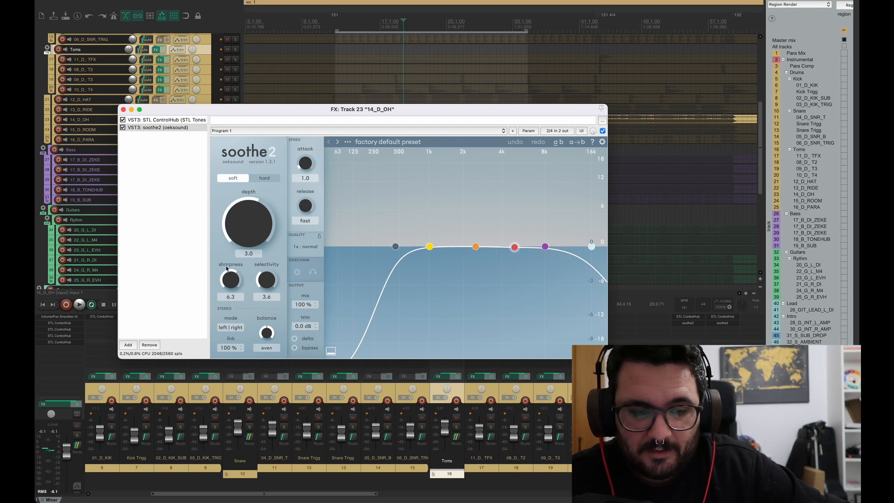
Step: Set soothe2's sharpness to 10.0 on 14_D_OH, check it in playback, and close the effects window
key(space)
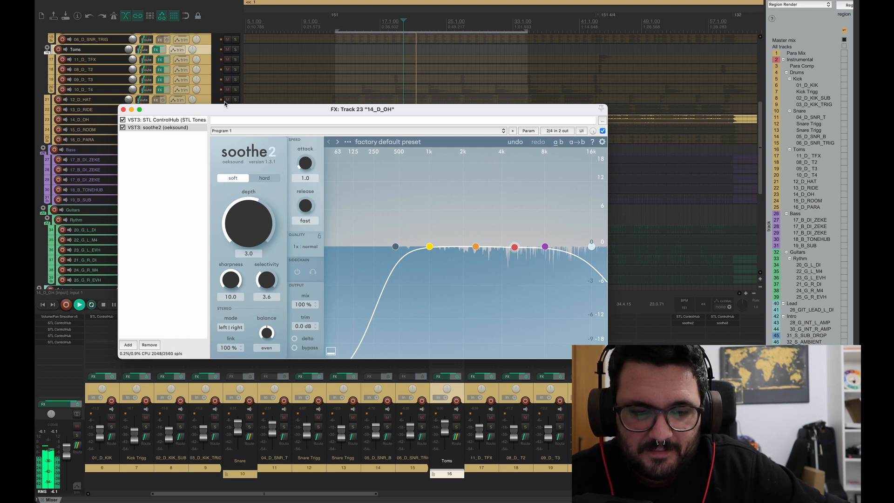
key(space)
key(Escape)
Step: Solo 15_D_ROOM in place of 14_D_OH and play the room track with its effects chain bypassed
click(235, 129)
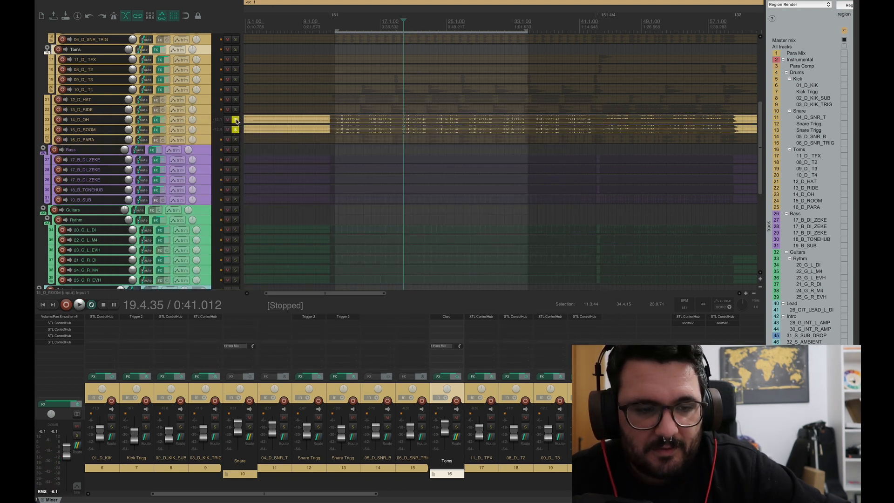
click(236, 120)
key(space)
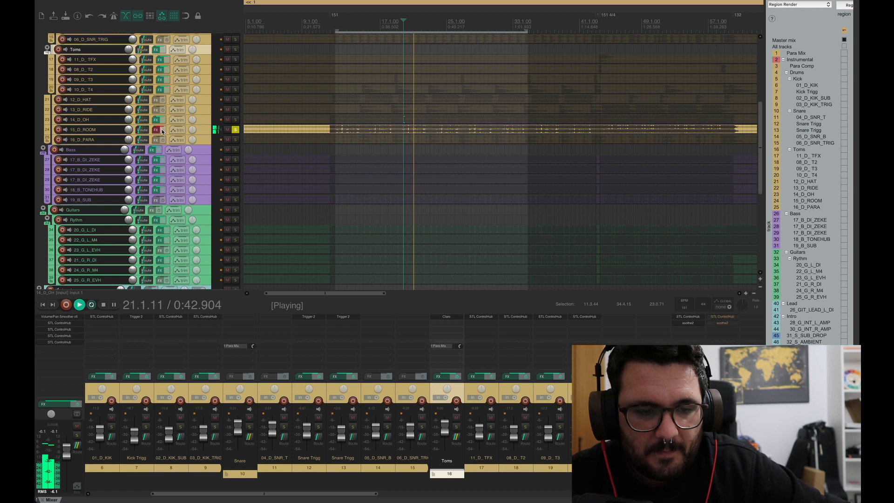
key(space)
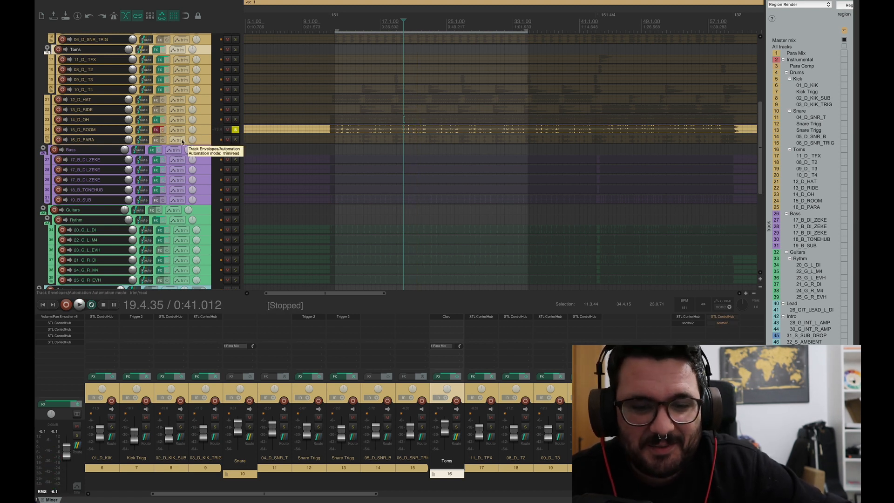
Step: Show ControlHub from the 15_D_ROOM effects chain and disable the high-frequency cut band in its EQ
click(158, 130)
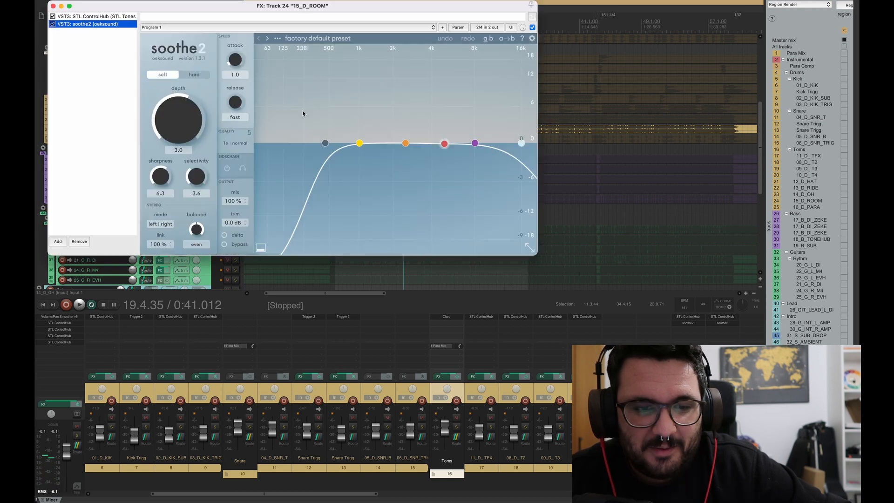
click(93, 16)
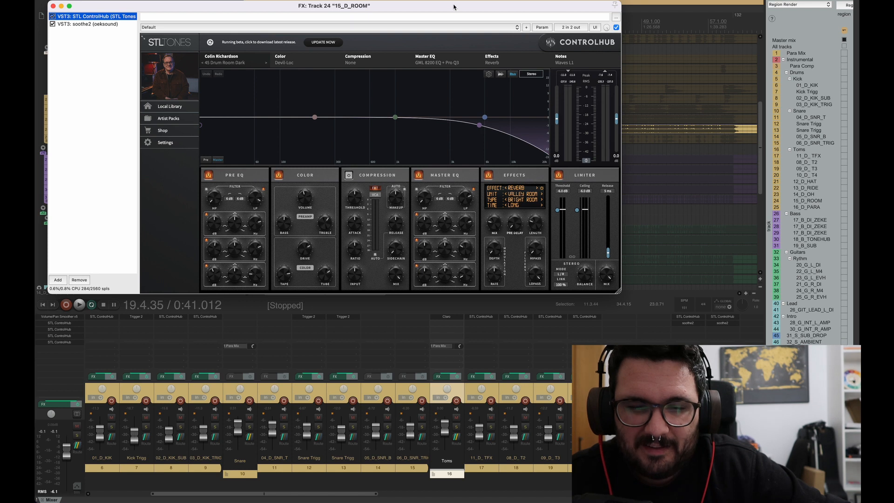
drag(454, 7, 521, 48)
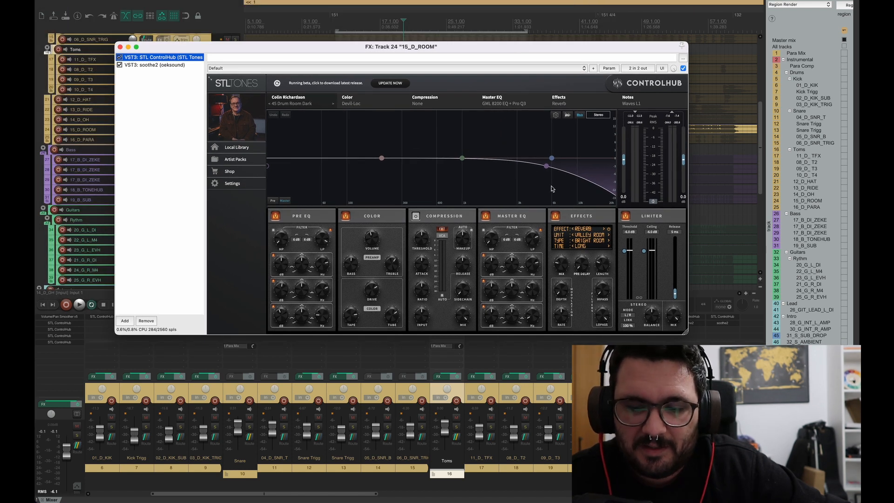
double_click(547, 167)
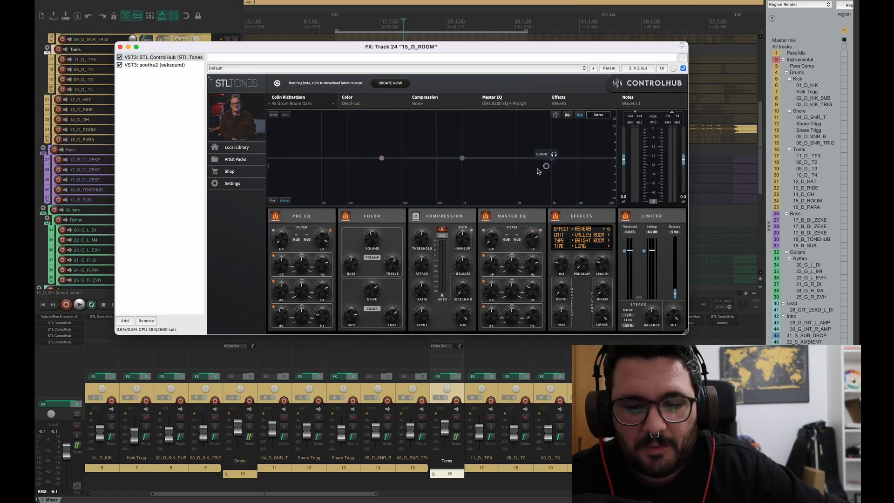
Step: Play the soloed room with the high-cut band off, keeping 15_D_ROOM in view, and disable soothe2 to hear ControlHub alone
key(space)
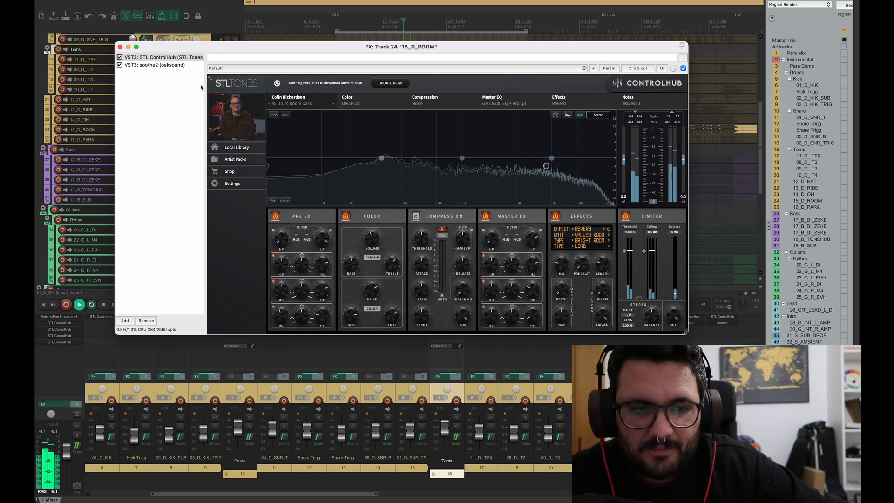
drag(270, 49, 363, 49)
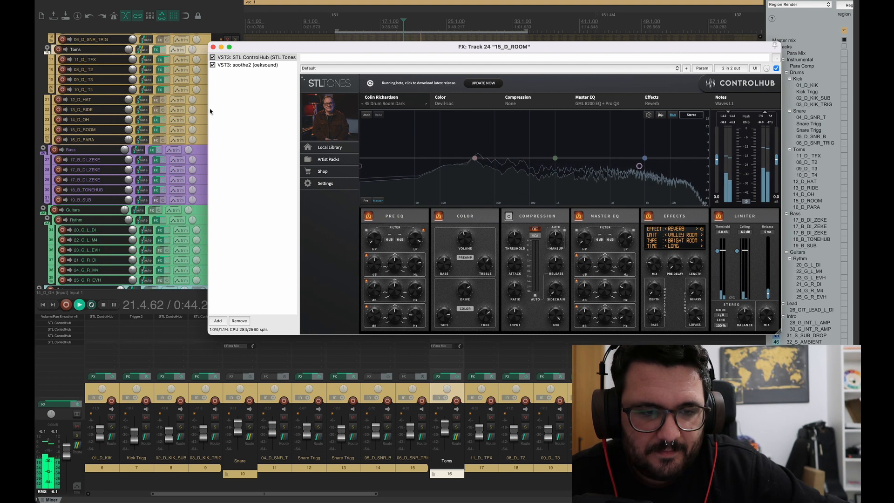
click(213, 57)
click(213, 65)
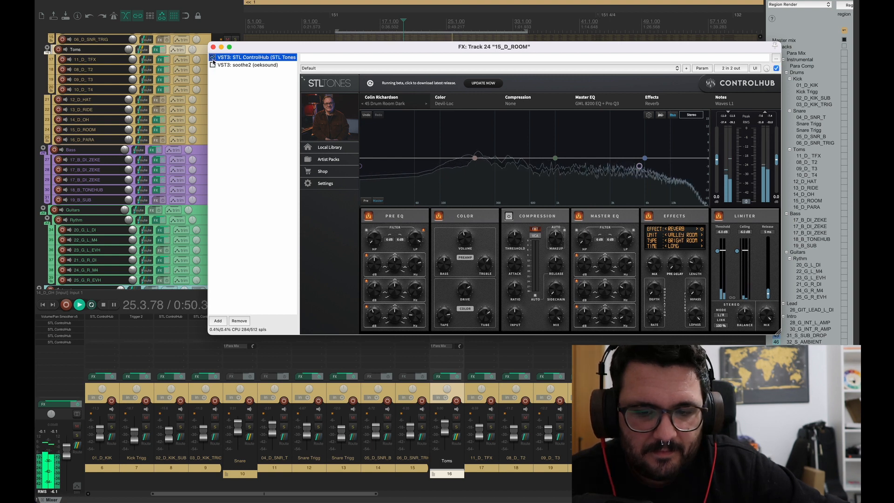
key(space)
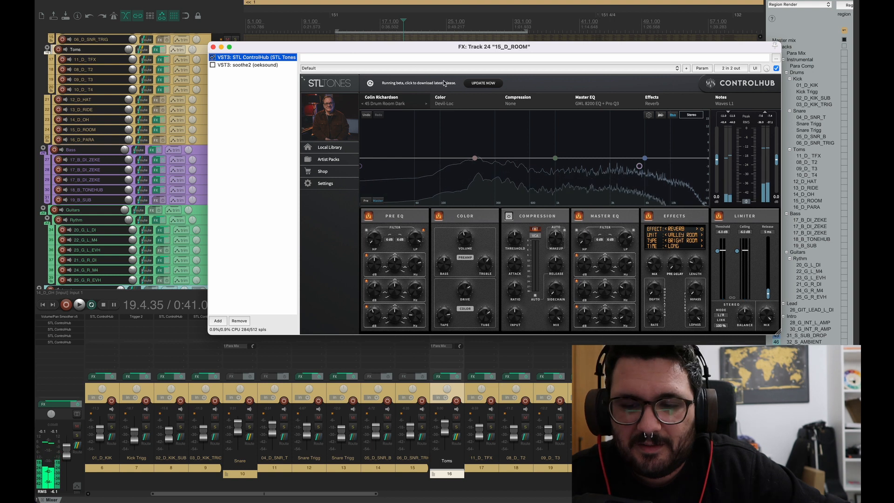
Step: Compare the soloed room with ControlHub and its high-cut EQ band toggled off and on, leaving both enabled
click(640, 167)
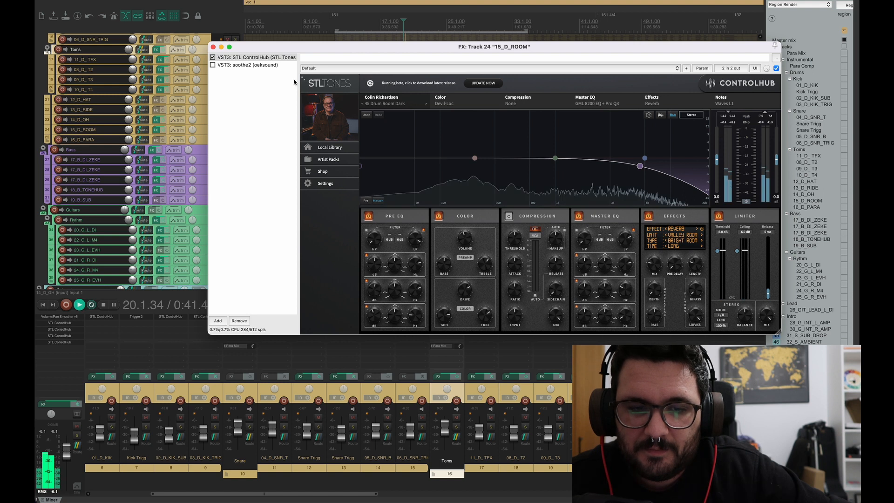
click(213, 58)
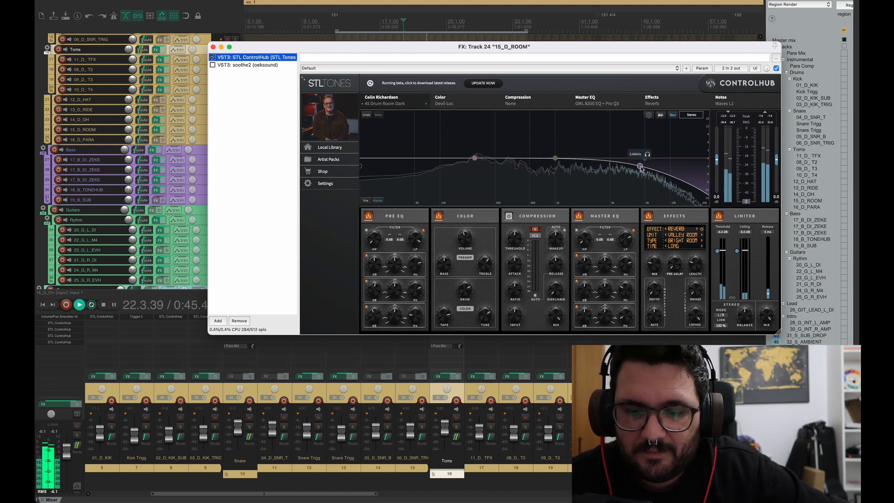
click(213, 57)
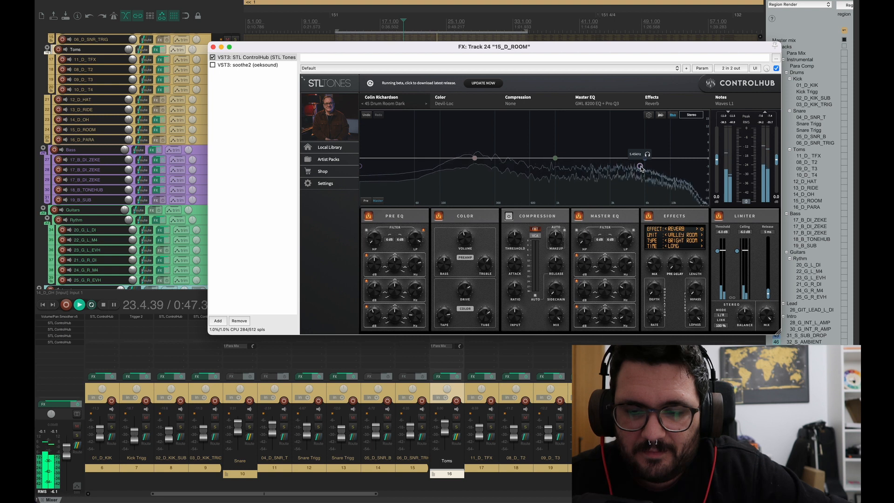
key(space)
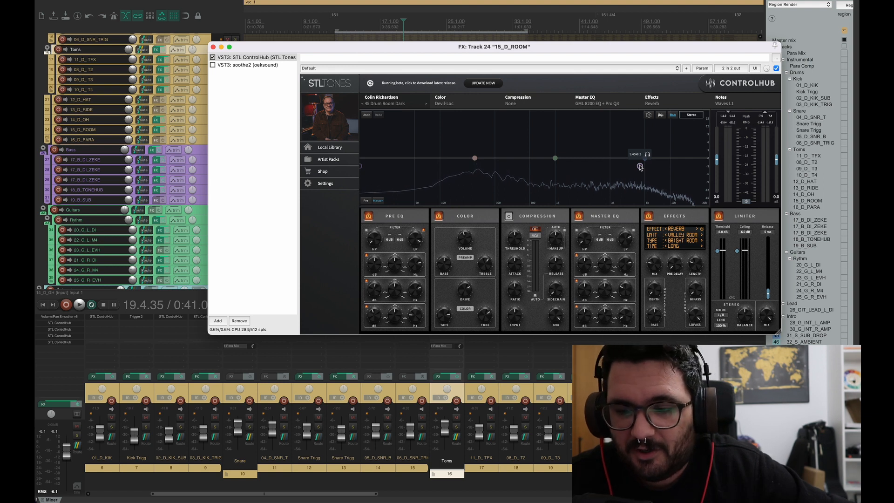
double_click(639, 166)
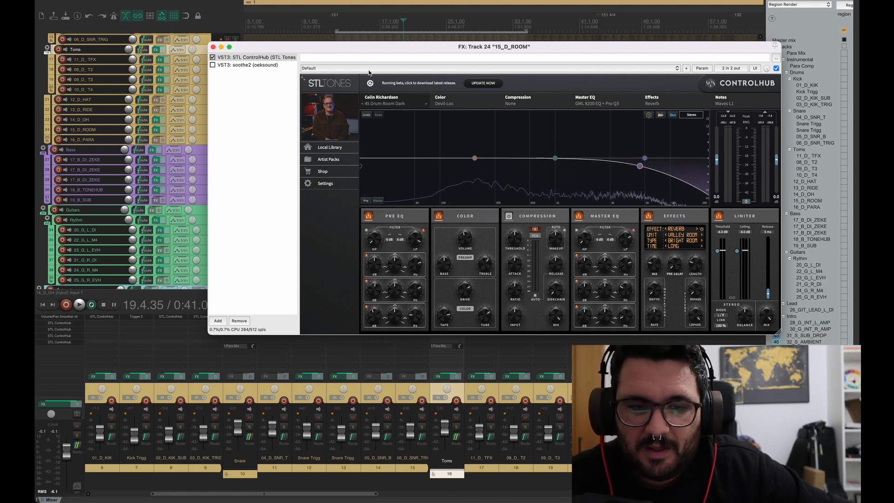
Step: Unsolo 15_D_ROOM and play the full drums while toggling the room's high-cut EQ band off and back on
drag(333, 48, 331, 176)
click(236, 129)
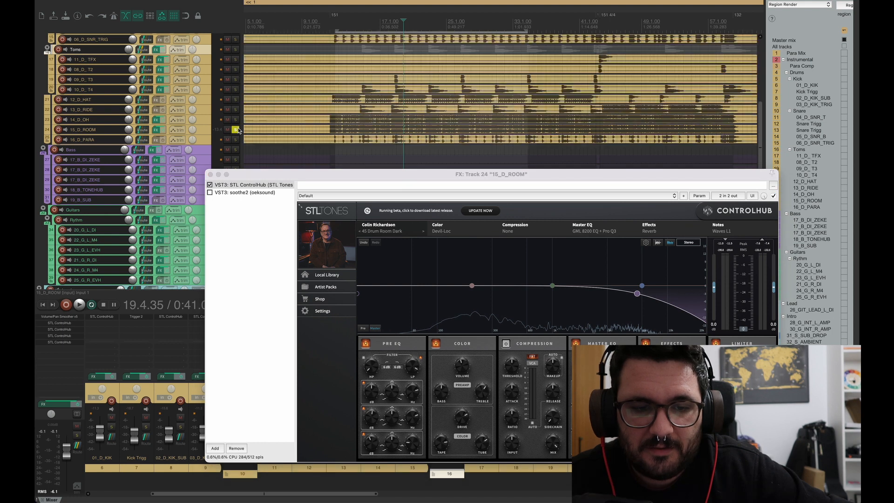
scroll(237, 131, up, 8)
key(space)
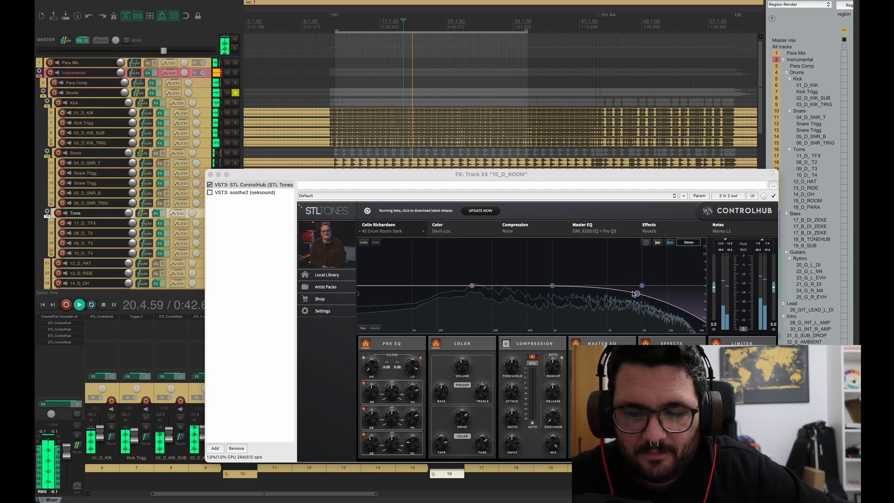
double_click(636, 293)
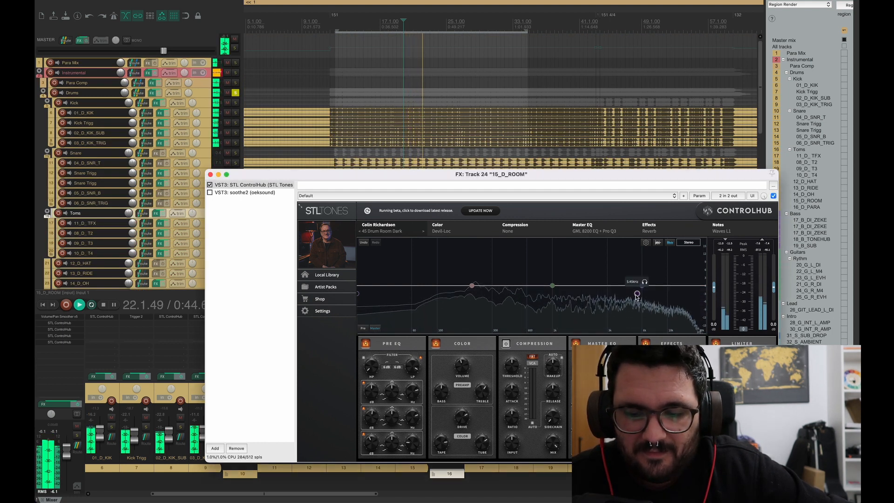
double_click(637, 294)
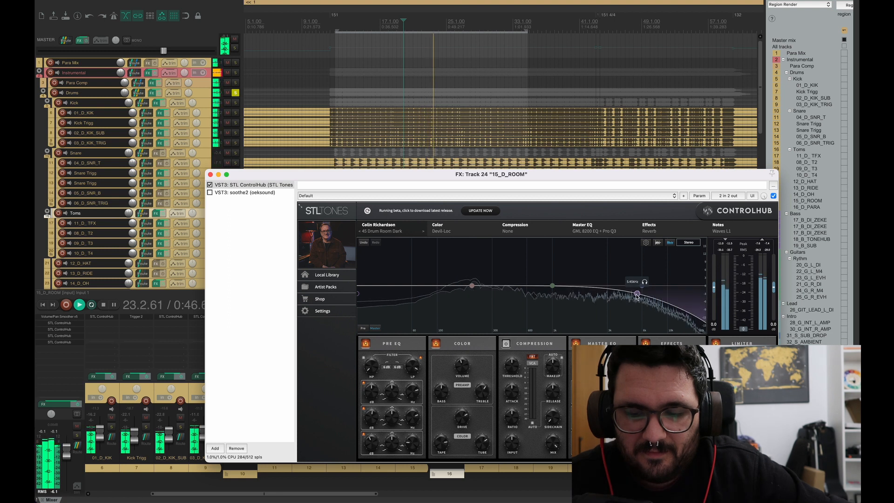
Step: Re-enable soothe2 on 15_D_ROOM, set its sharpness to 10.0, close the effects window and stop playback
click(209, 192)
click(229, 193)
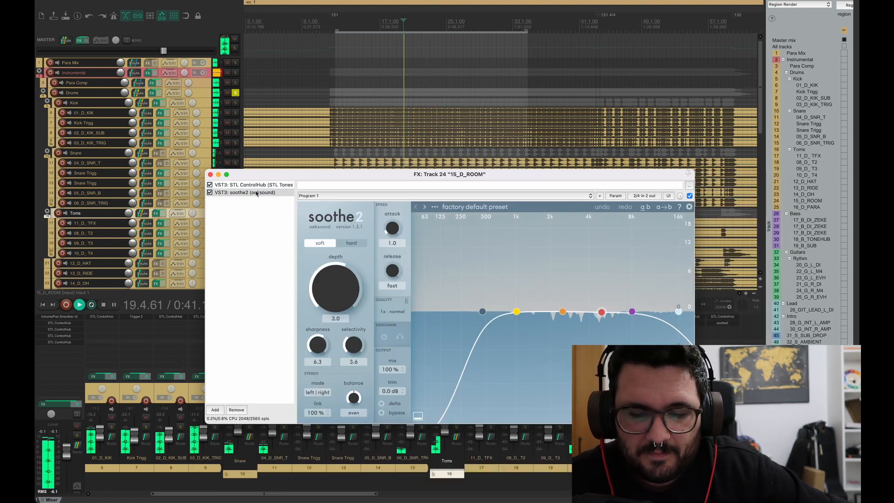
drag(315, 351, 315, 223)
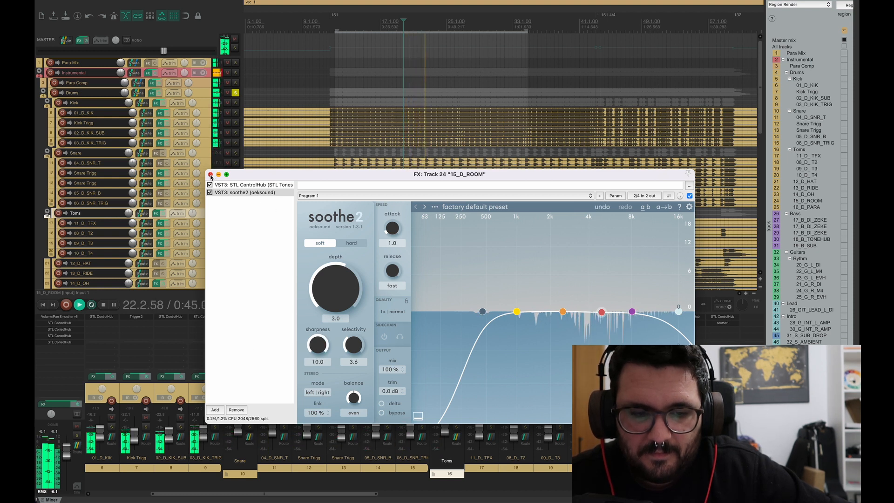
click(210, 174)
key(space)
Step: Solo 16_D_PARA, play it briefly on its own, and remove its solo
scroll(236, 90, down, 3)
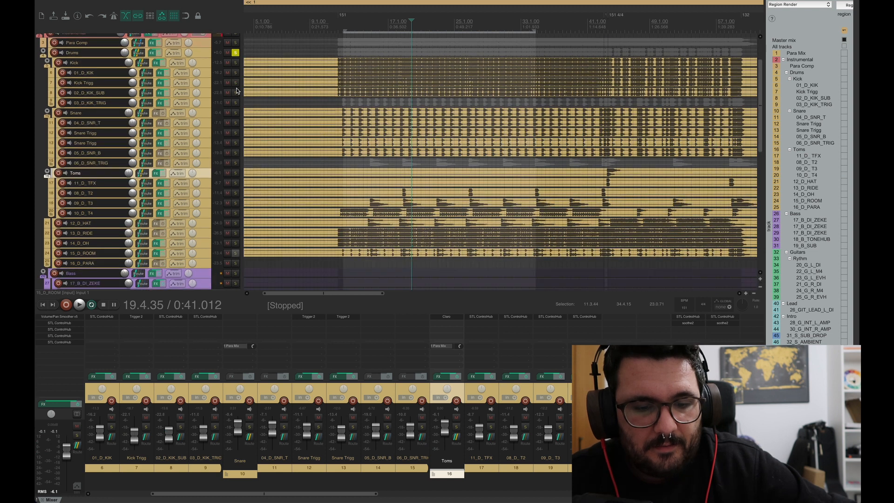
click(236, 246)
key(space)
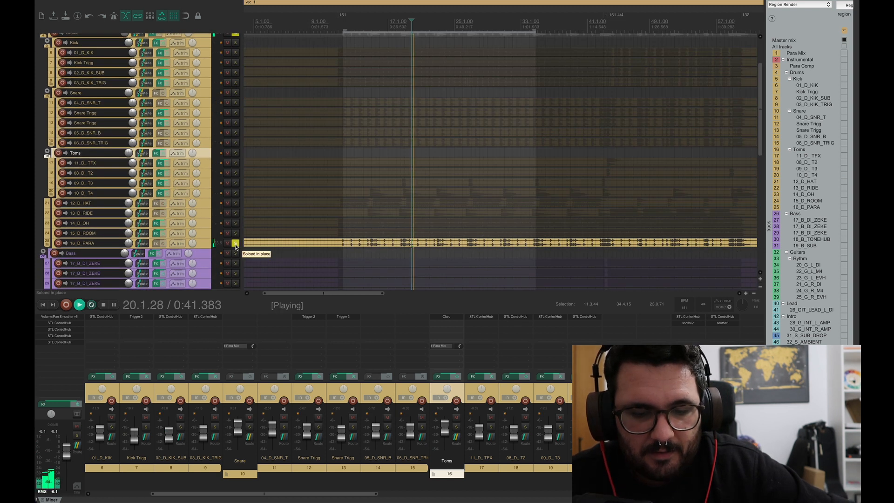
key(space)
click(236, 245)
Step: Solo Para Comp in place of Drums and open its ControlHub, placing the window below the upper tracks
scroll(236, 245, up, 3)
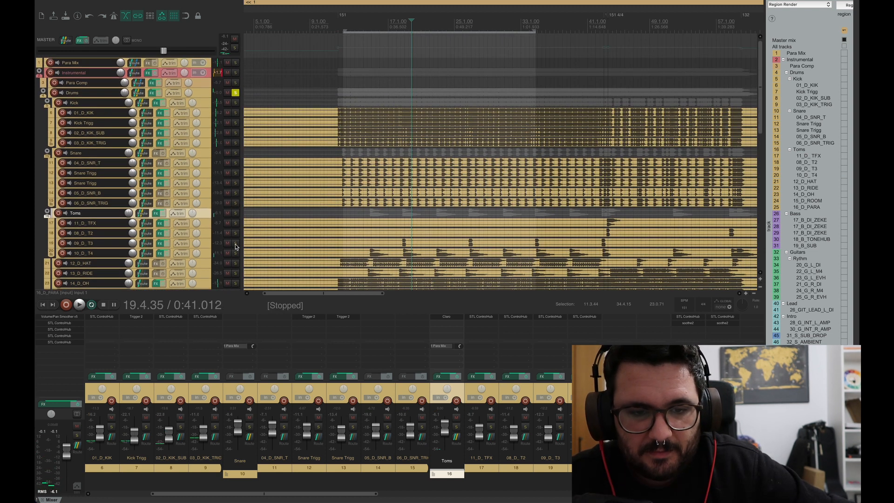
click(235, 93)
click(236, 83)
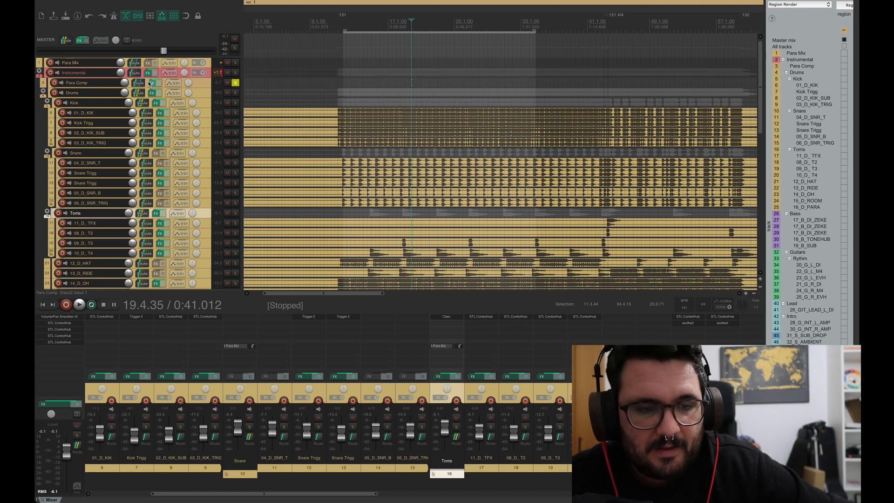
click(153, 83)
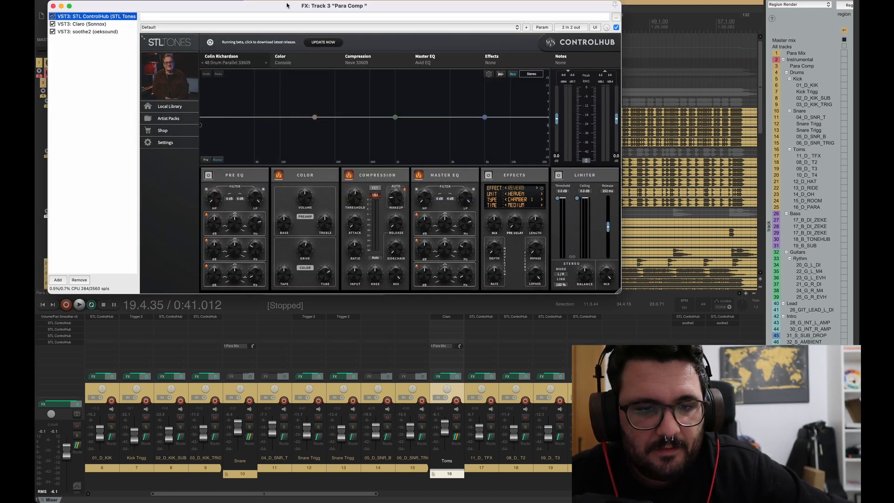
drag(286, 6, 353, 24)
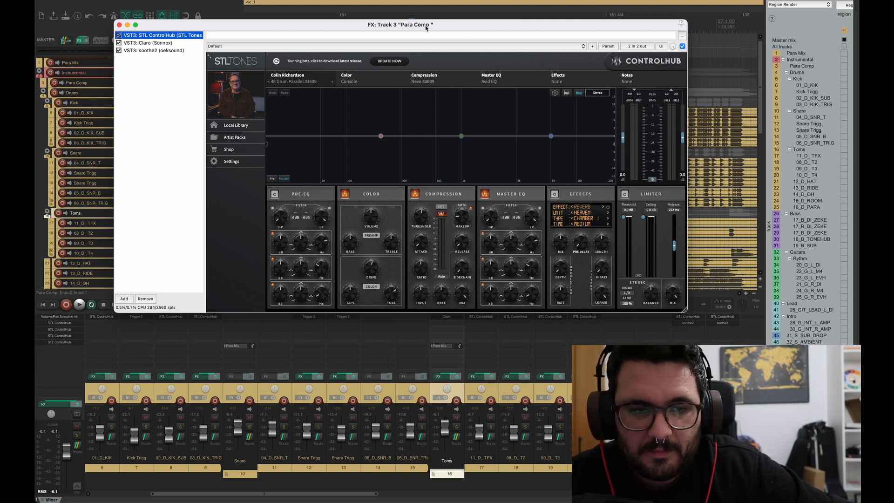
drag(425, 28, 456, 152)
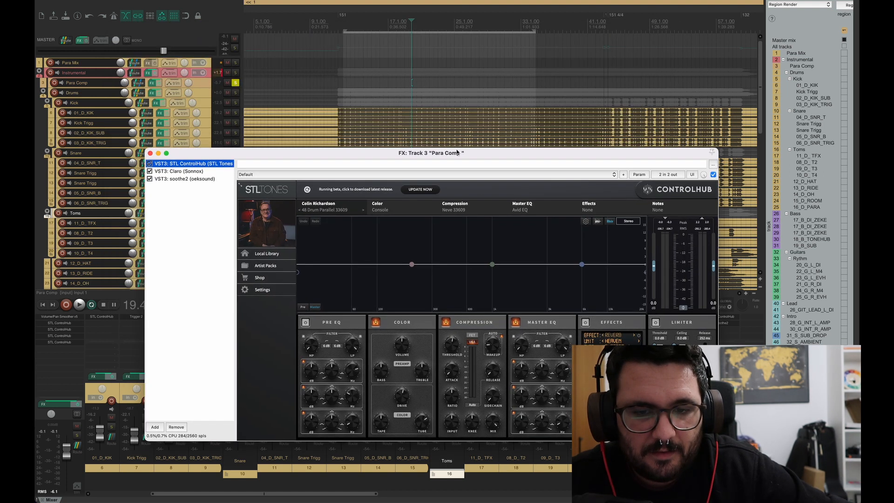
Step: Play the soloed Para Comp briefly, stop playback, move its effects window higher and select the Para Comp track
key(space)
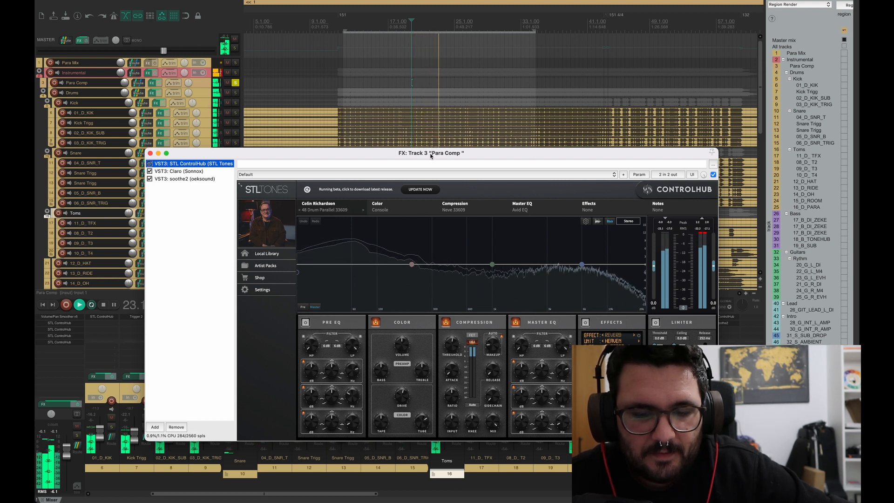
key(space)
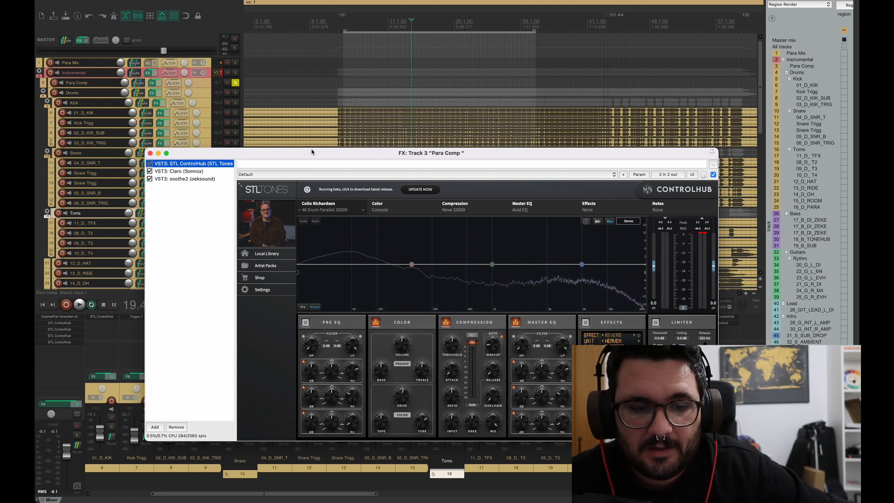
drag(286, 155, 306, 129)
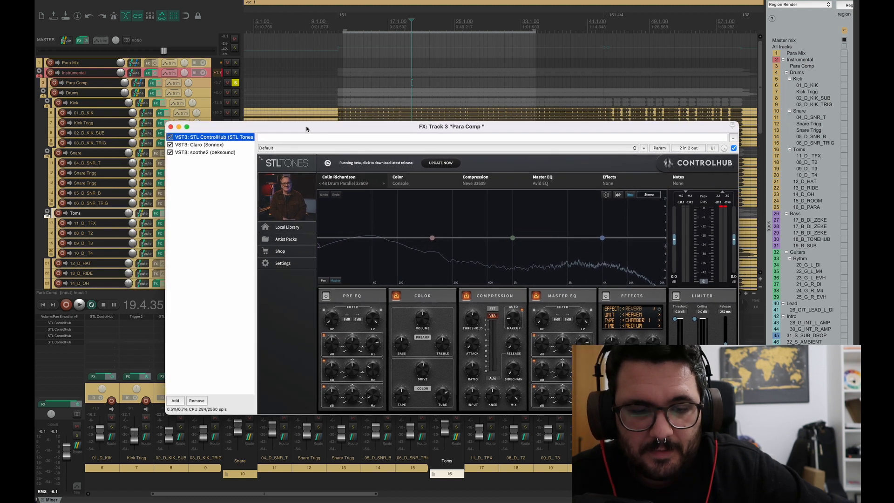
click(199, 84)
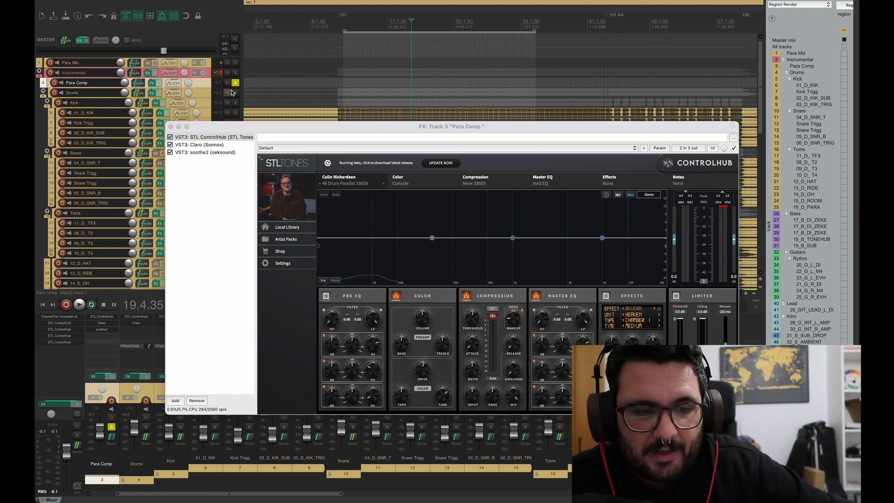
Step: Solo Drums in place of Para Comp during playback, mute Para Comp to hear the drums without it, and stop
key(space)
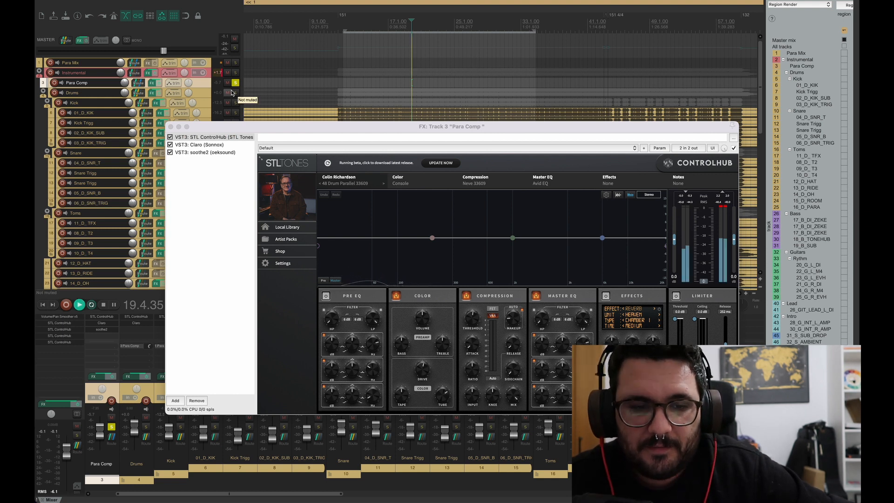
click(235, 93)
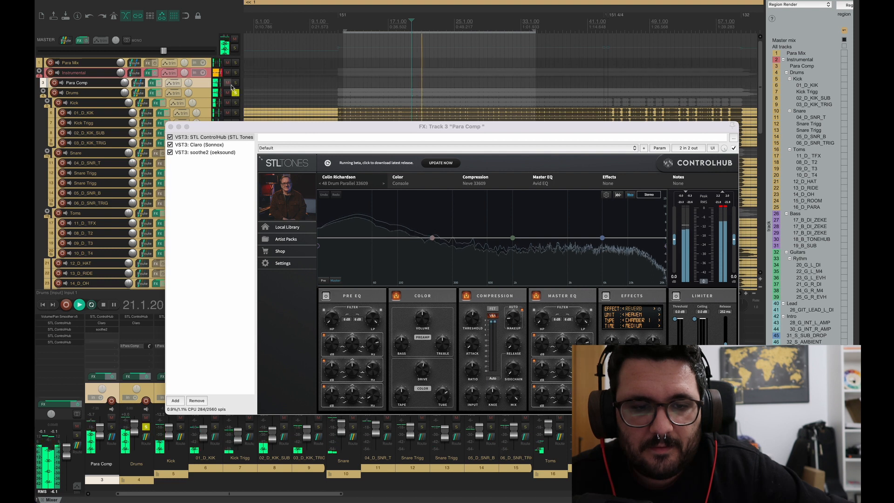
click(227, 83)
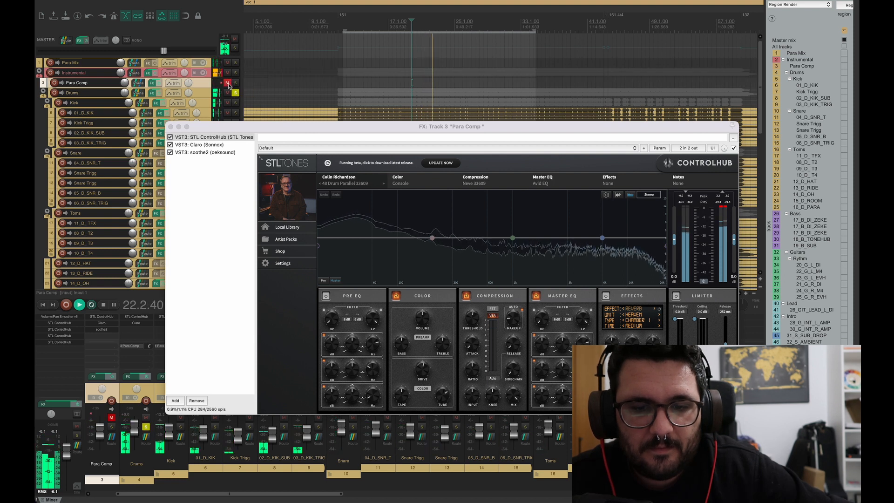
key(space)
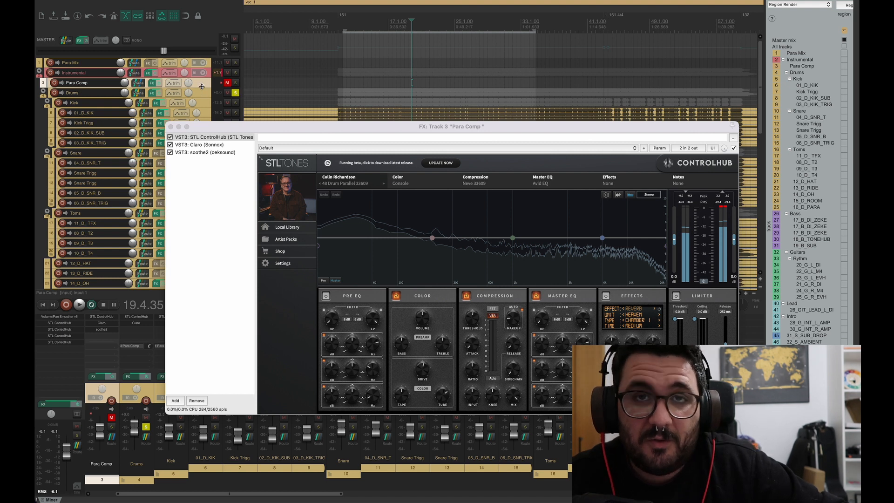
Step: Unmute Para Comp and replay the soloed Drums, toggling the Para Comp mute on and off to compare, and stop playback
click(227, 82)
key(space)
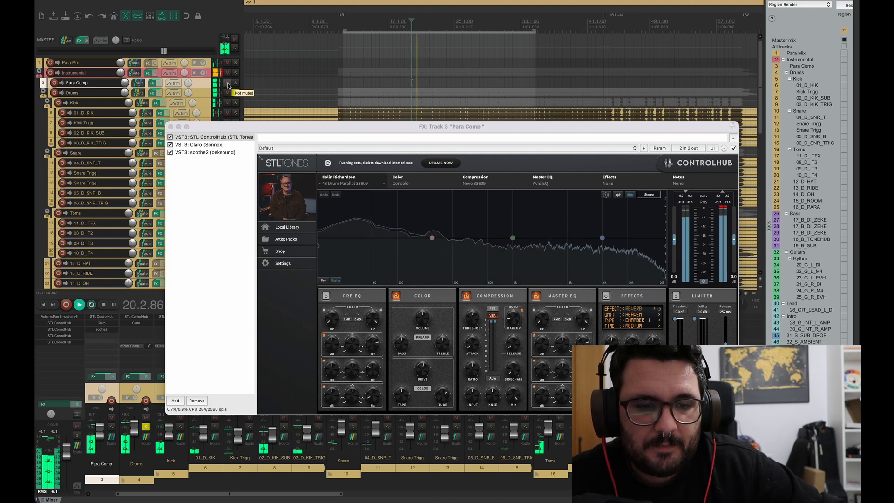
click(227, 82)
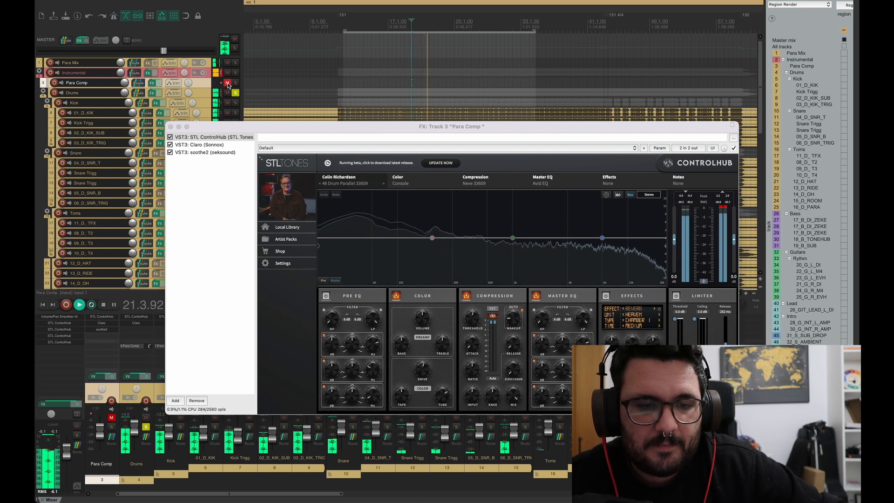
click(227, 82)
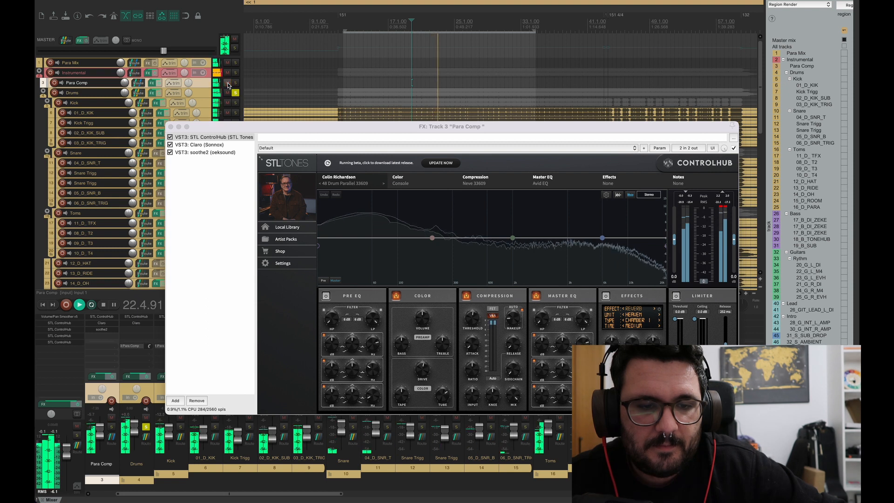
key(space)
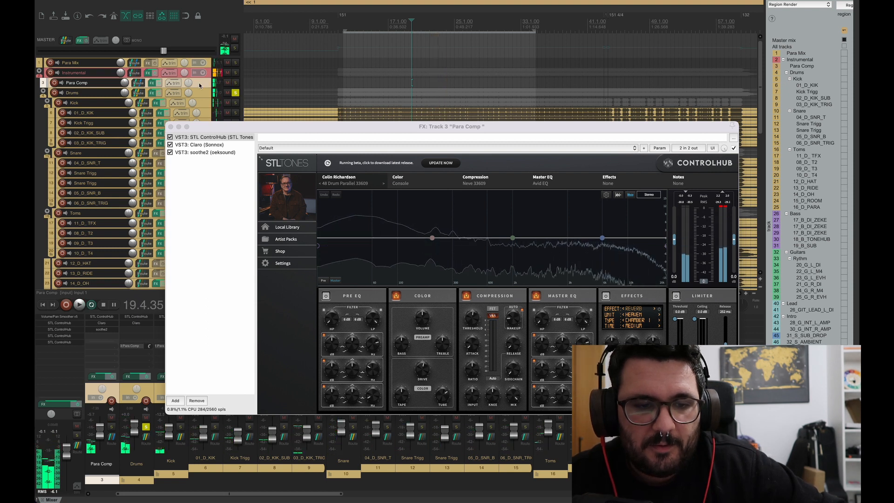
Step: Solo Bass in place of Drums and close the Para Comp effects window
click(236, 93)
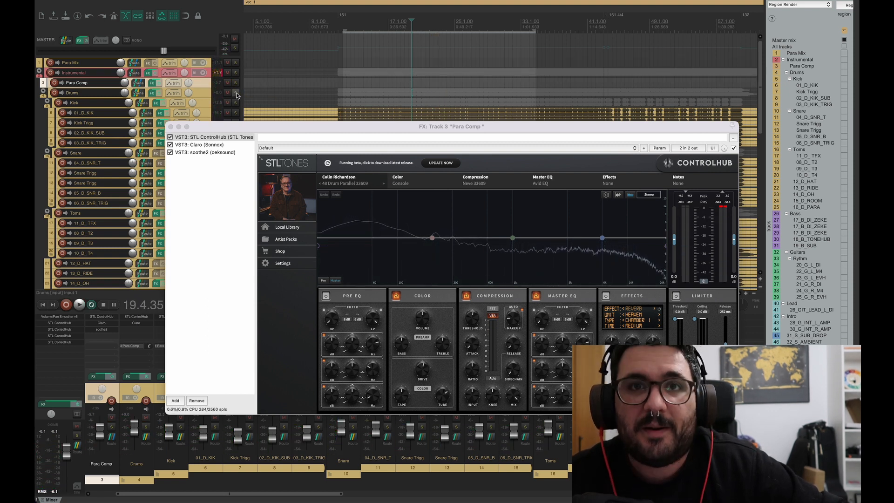
key(Escape)
scroll(224, 136, down, 8)
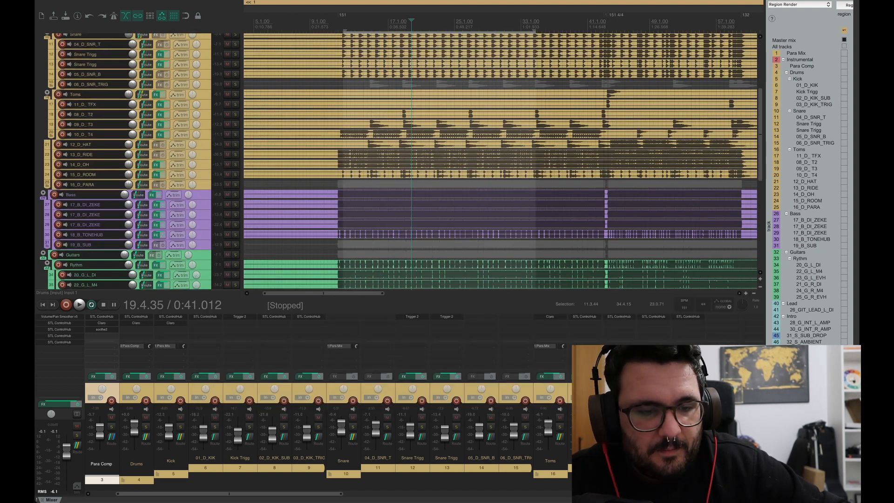
click(236, 125)
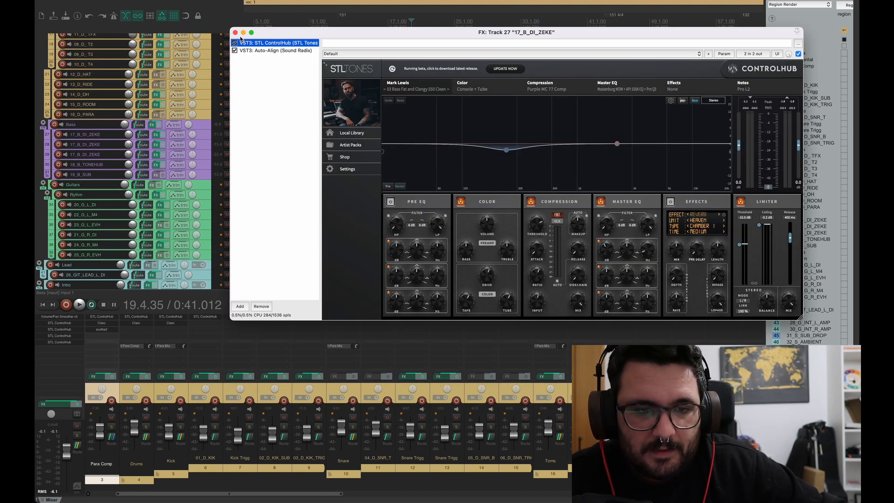
Step: Place the ControlHub window of the first 17_B_DI_ZEKE track below the bass tracks, and solo and play that track
drag(489, 34, 422, 45)
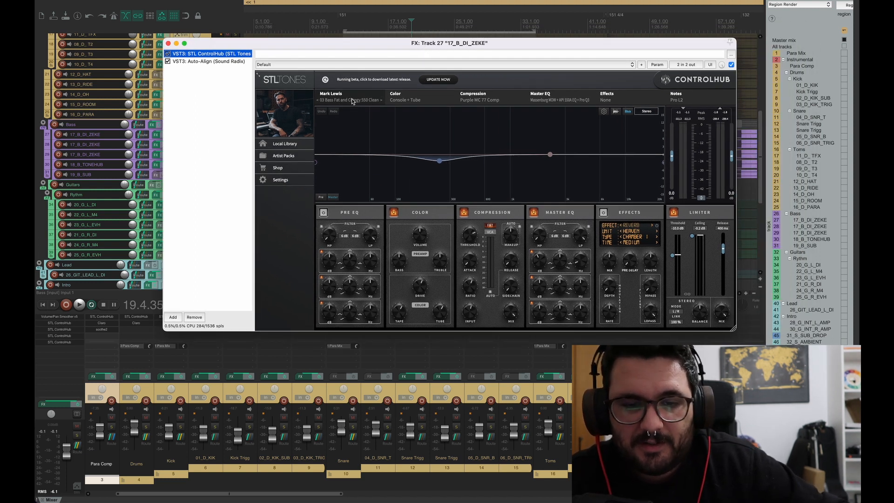
drag(440, 43, 438, 229)
click(235, 134)
key(space)
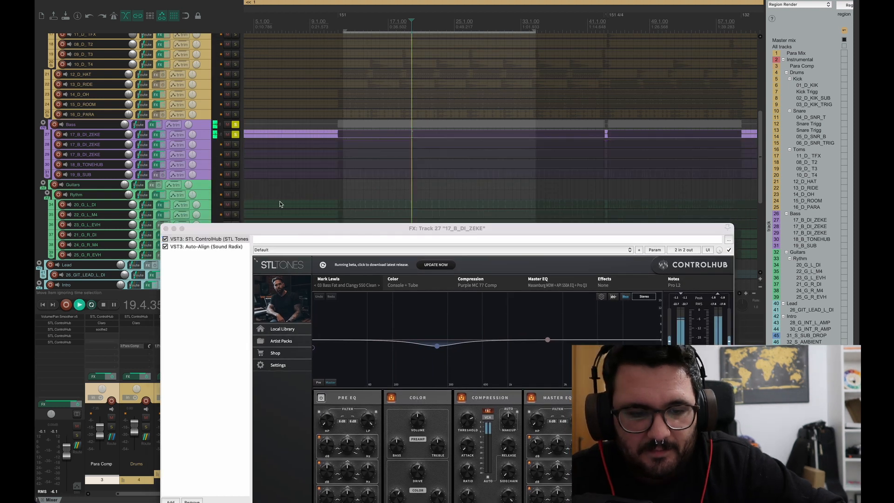
Step: Open the effects chain of the first 17_B_DI_ZEKE track and compare playback with STL ControlHub bypassed and enabled
click(165, 241)
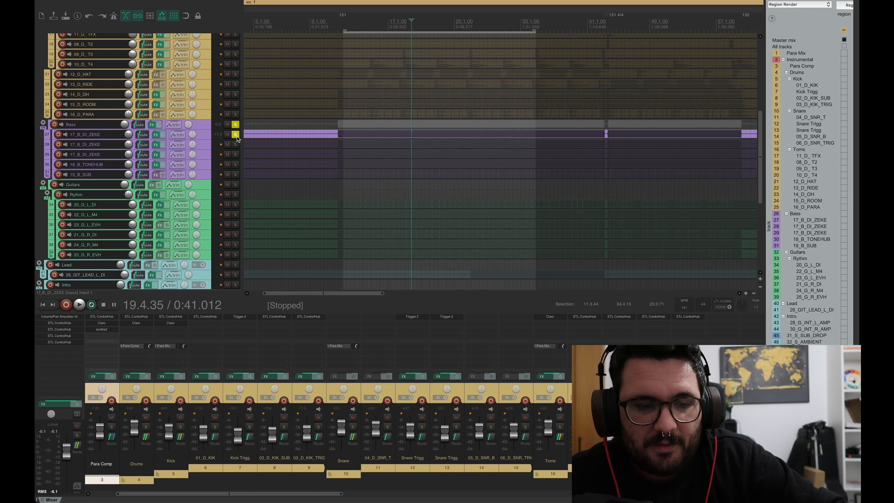
click(156, 134)
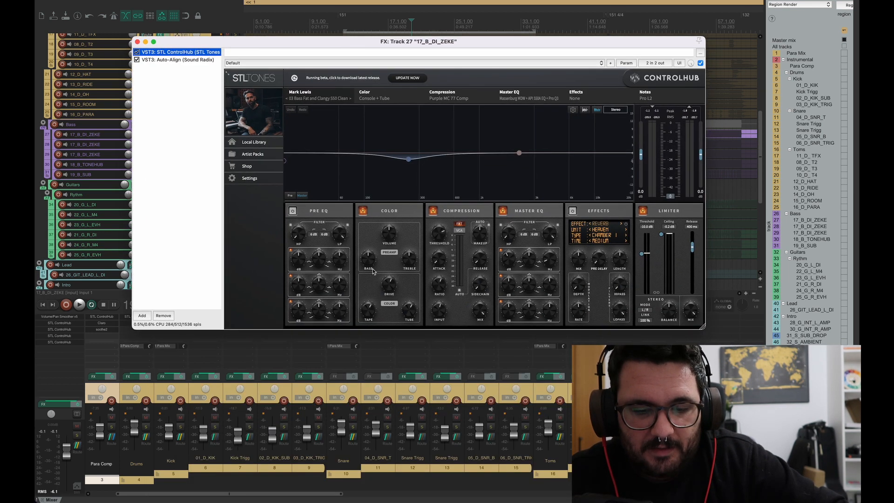
mouse_move(405, 164)
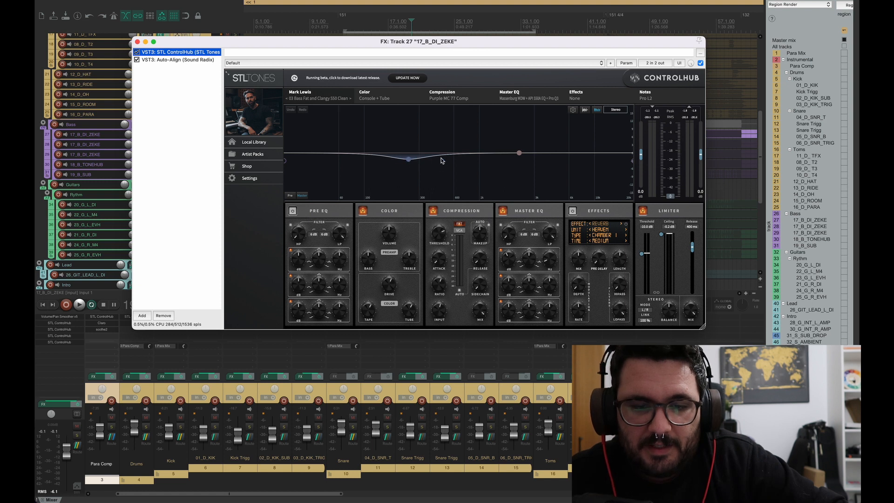
key(space)
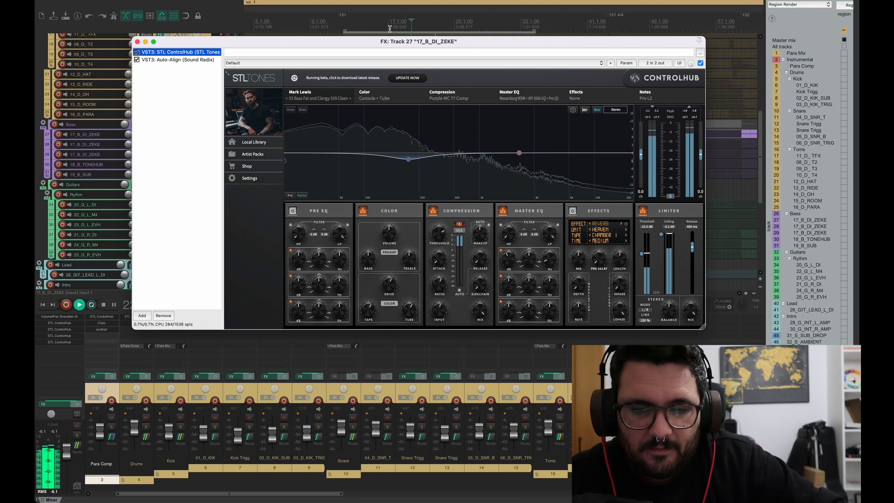
click(137, 53)
click(137, 53)
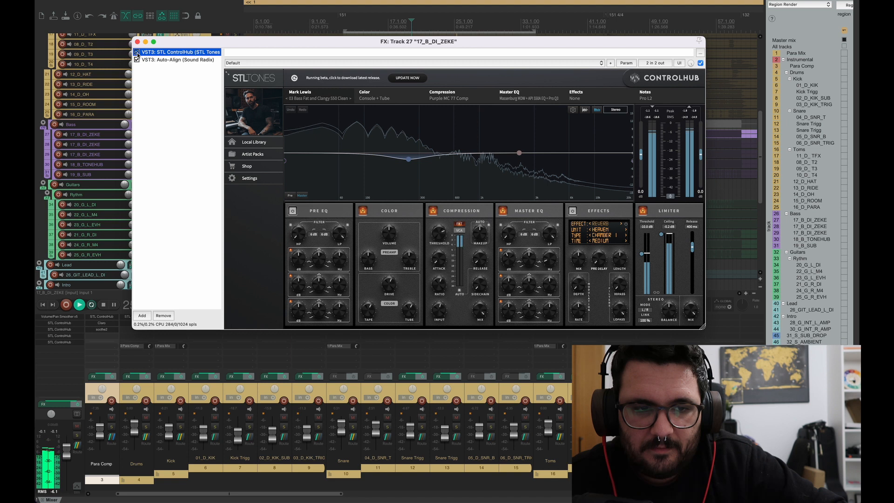
key(space)
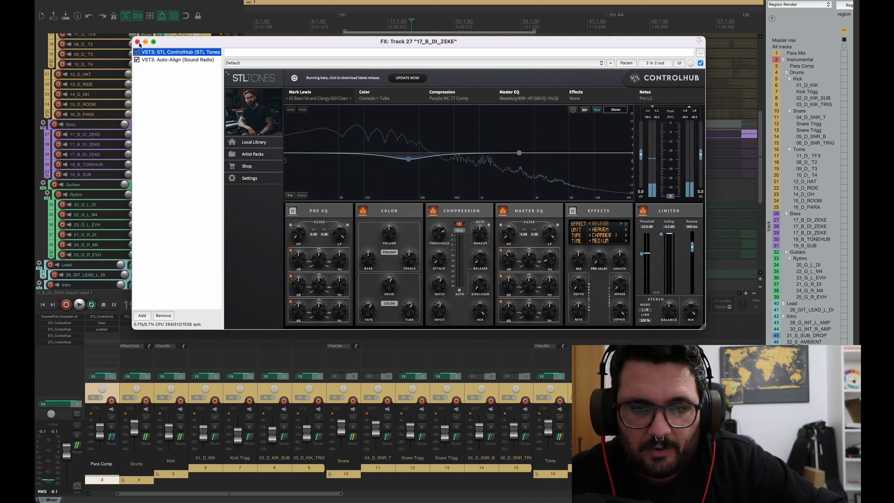
click(137, 42)
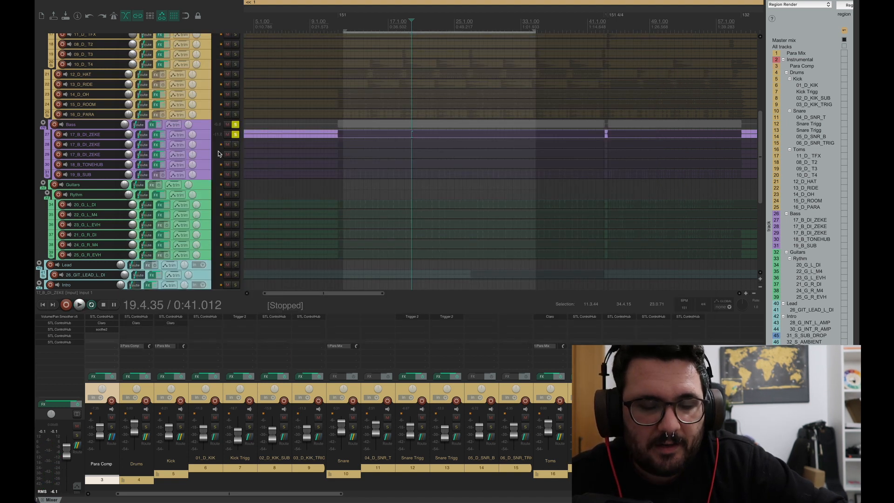
Step: Solo only the second 17_B_DI_ZEKE track and examine the STL Ignite AmpHub pedal in its effects chain
click(148, 149)
click(156, 146)
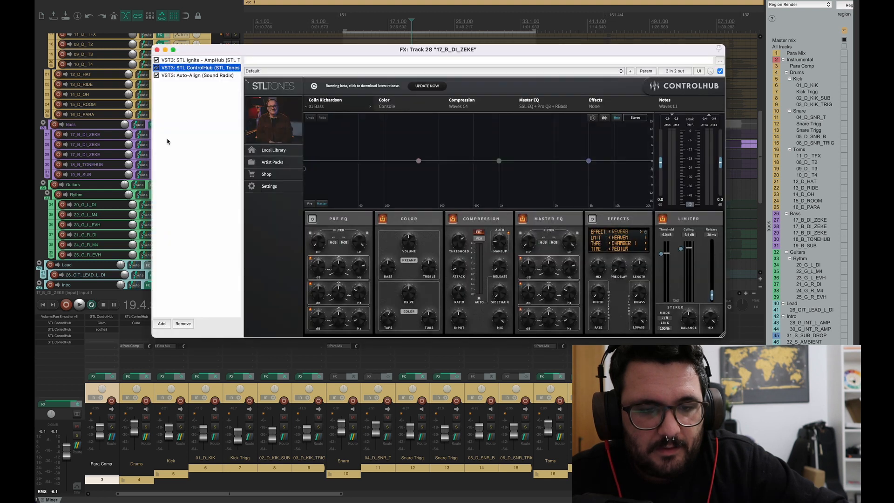
click(194, 60)
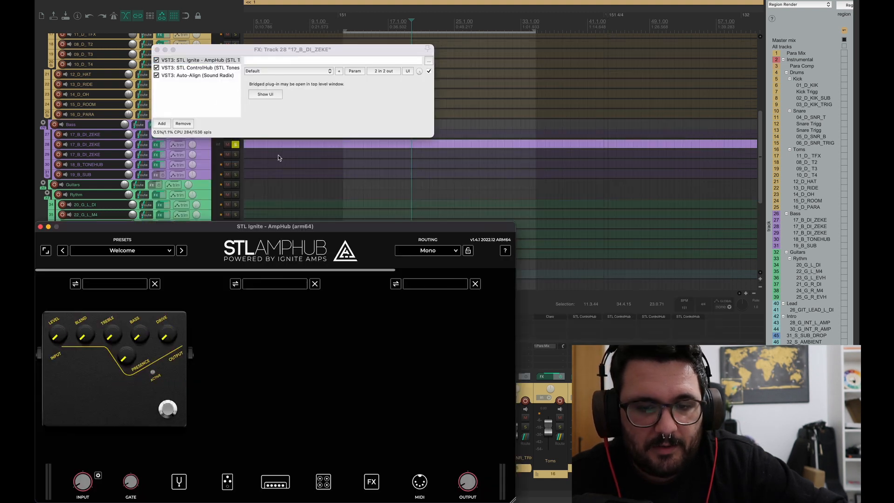
drag(276, 229, 462, 84)
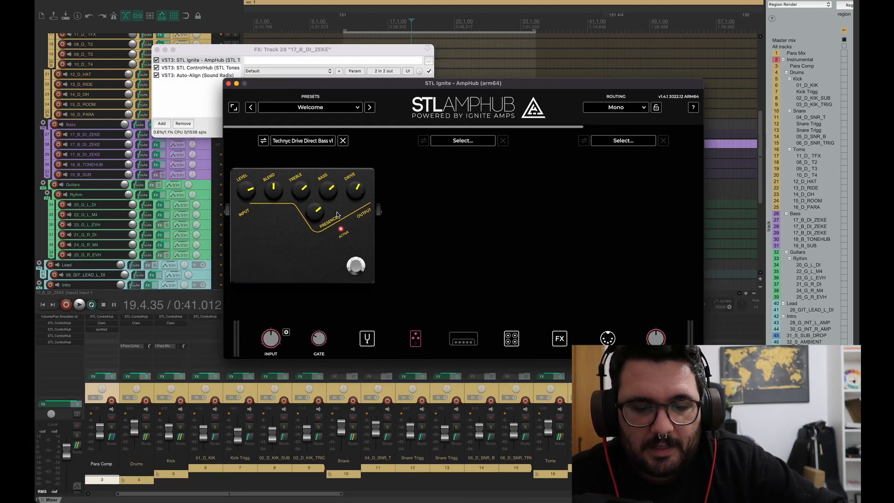
click(228, 83)
Step: Play track 28 from about bar 12 and bypass its STL ControlHub effect to hear the amp tone alone
click(200, 67)
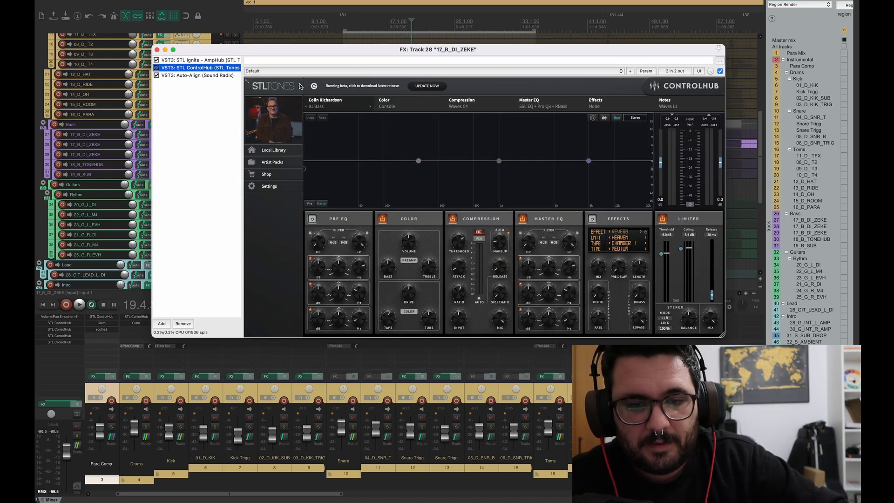
drag(322, 50, 265, 174)
click(349, 22)
key(space)
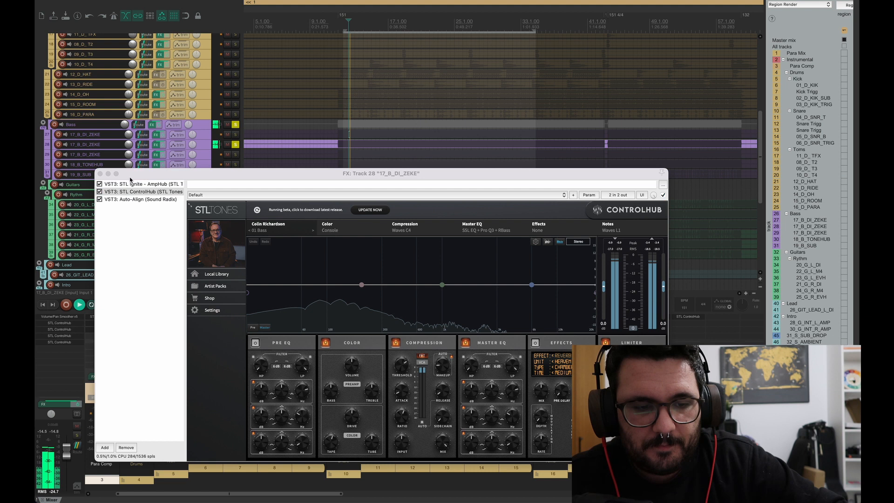
click(101, 192)
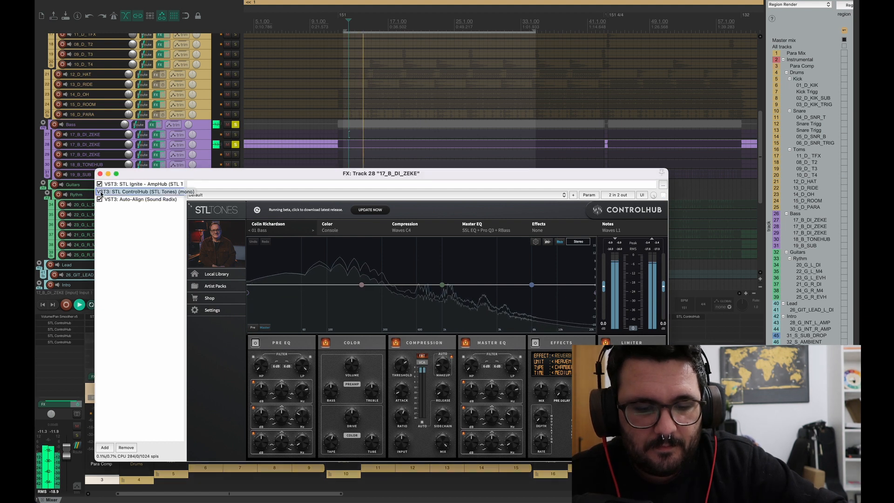
key(space)
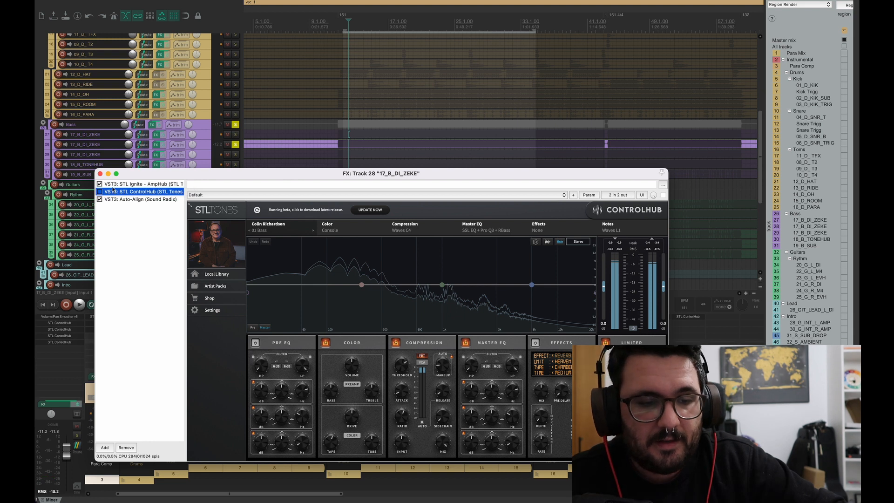
Step: Review the AmpHub drive pedal on track 28 and re-enable its STL ControlHub effect
click(150, 185)
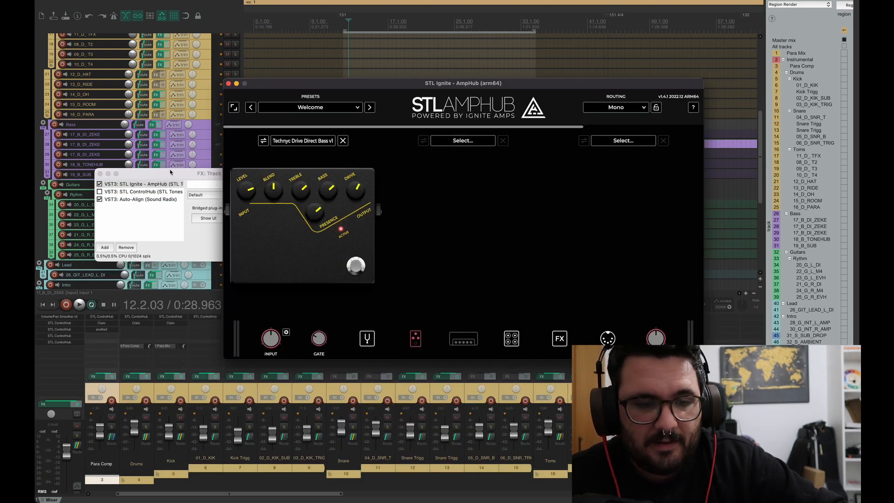
click(228, 84)
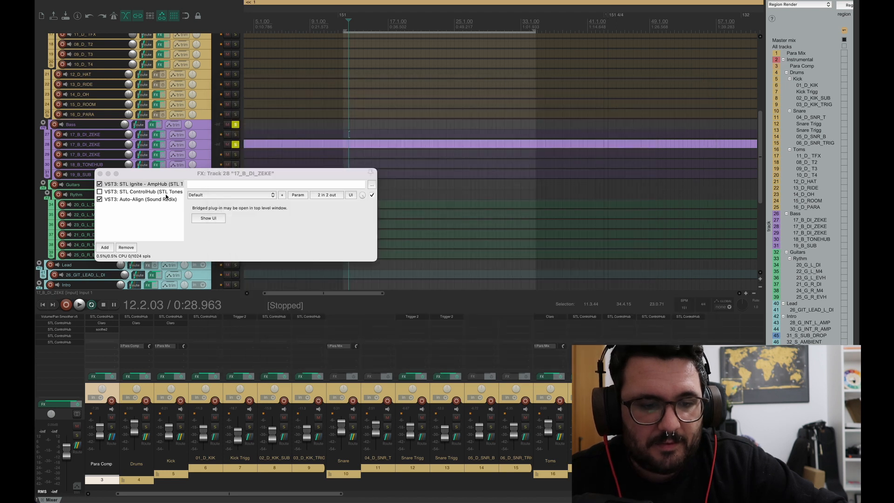
click(99, 192)
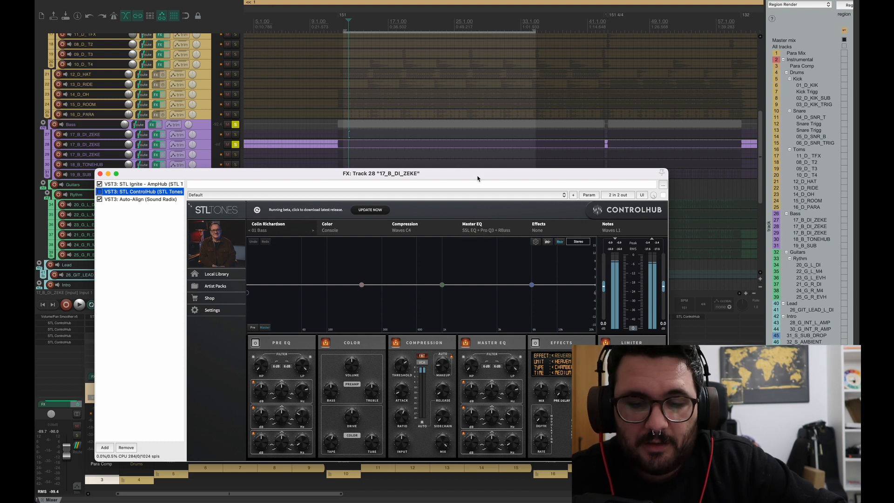
drag(474, 175, 475, 132)
click(101, 149)
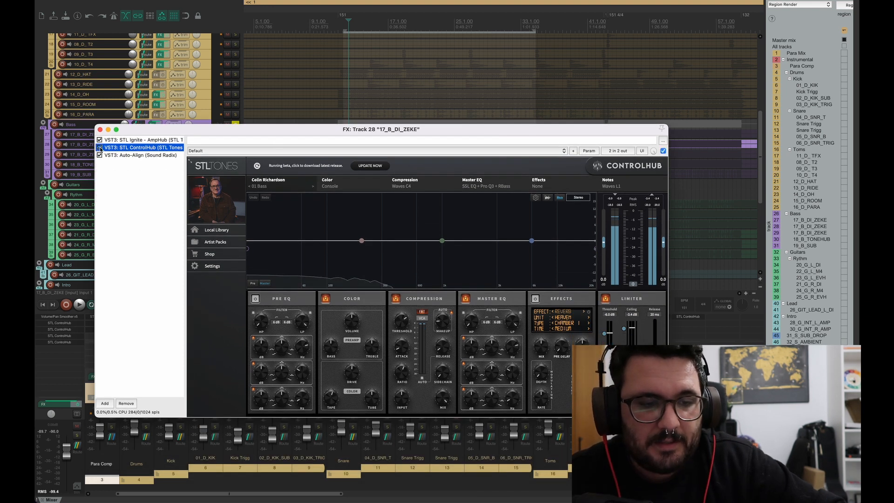
Step: Play track 28 and compare its sound with STL ControlHub switched off and back on
key(space)
drag(222, 133, 226, 223)
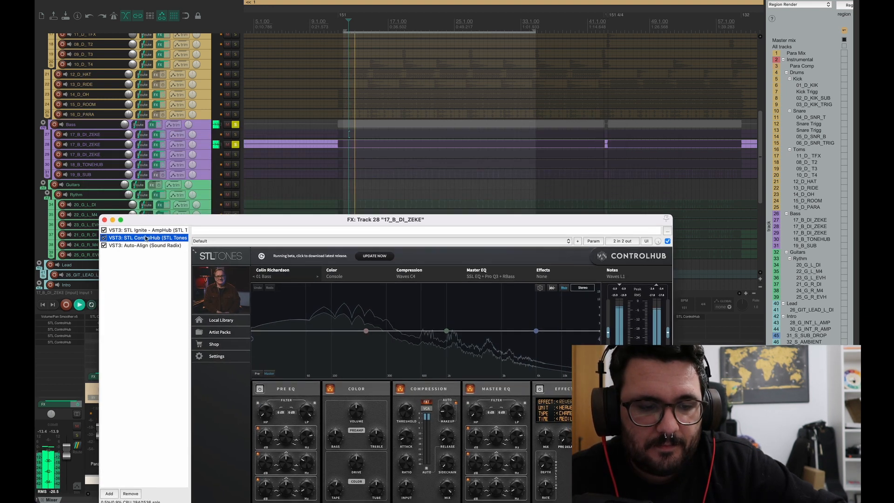
click(104, 238)
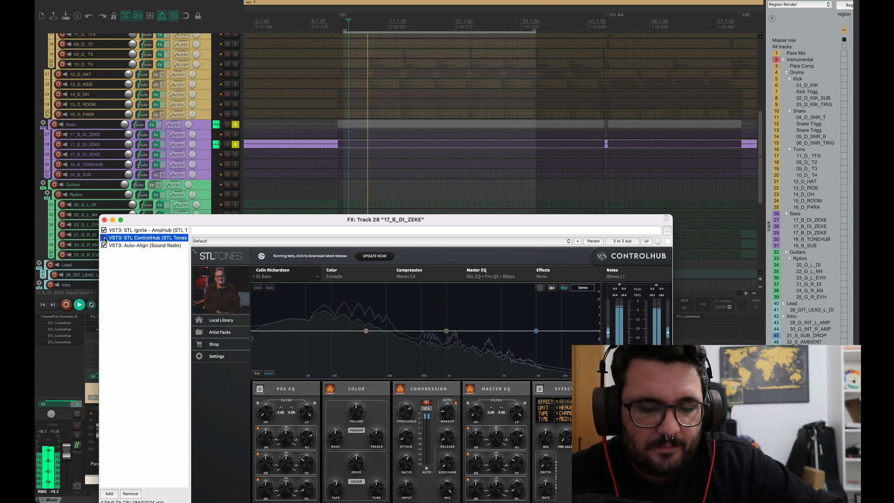
click(103, 238)
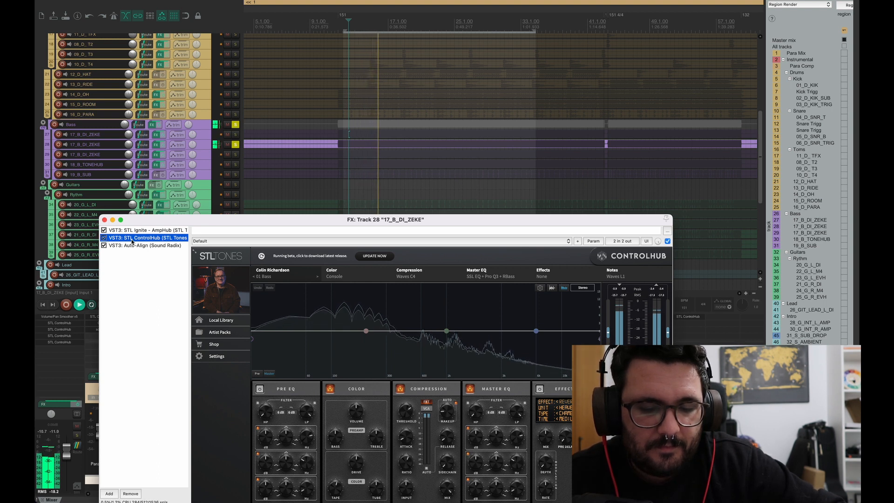
key(space)
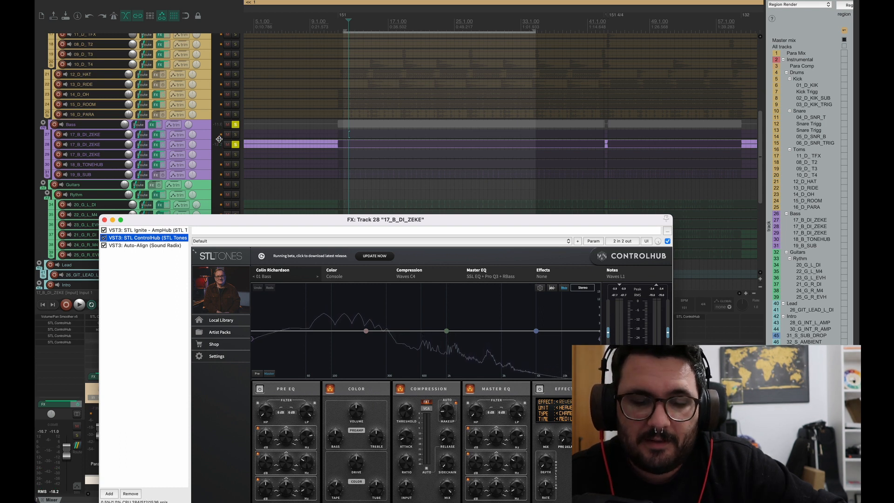
Step: Solo the first 17_B_DI_ZEKE track alongside the second and inspect the Auto-Align effect on track 28
click(235, 134)
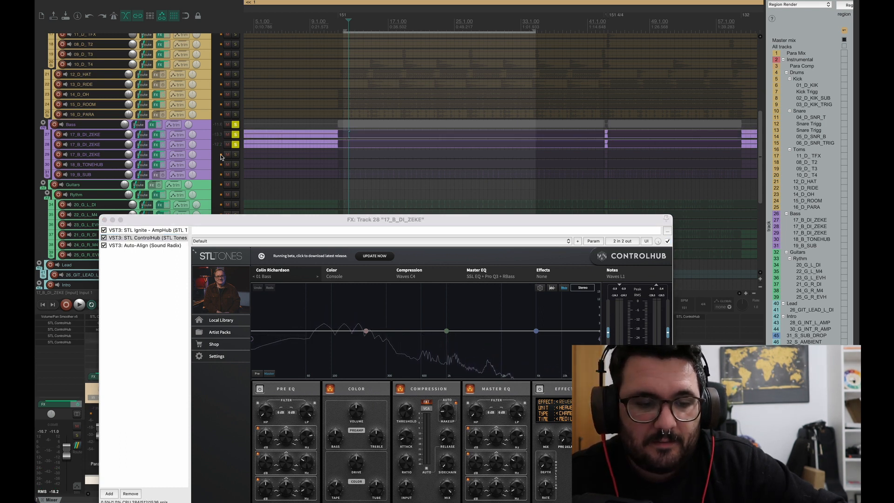
click(158, 245)
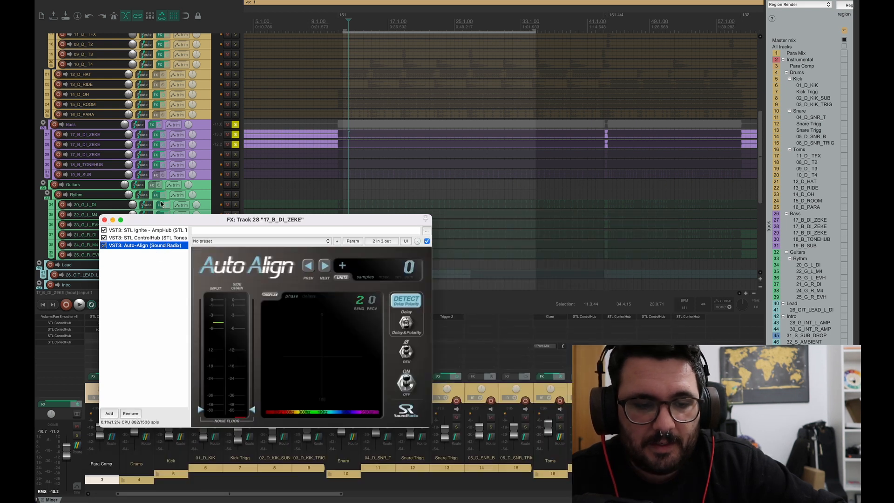
click(125, 238)
Step: Compare the two bass layers during playback by removing and restoring track 28's solo, and close its effects window
click(235, 144)
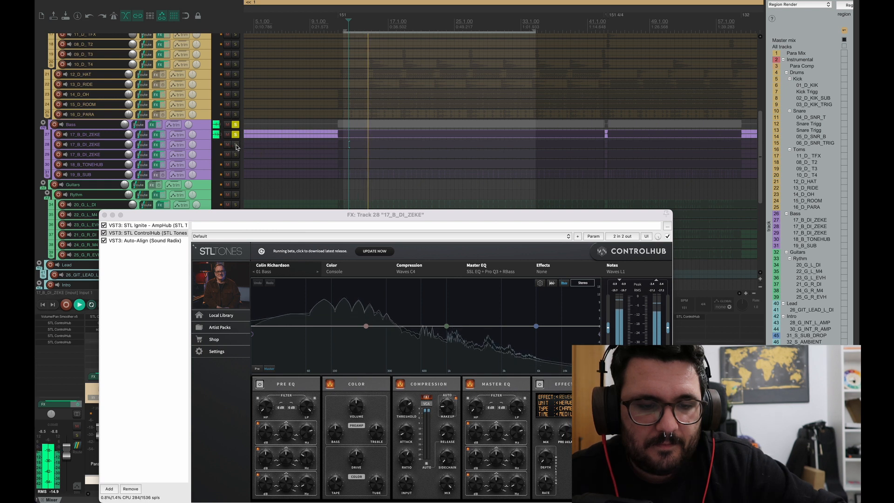
click(236, 145)
key(space)
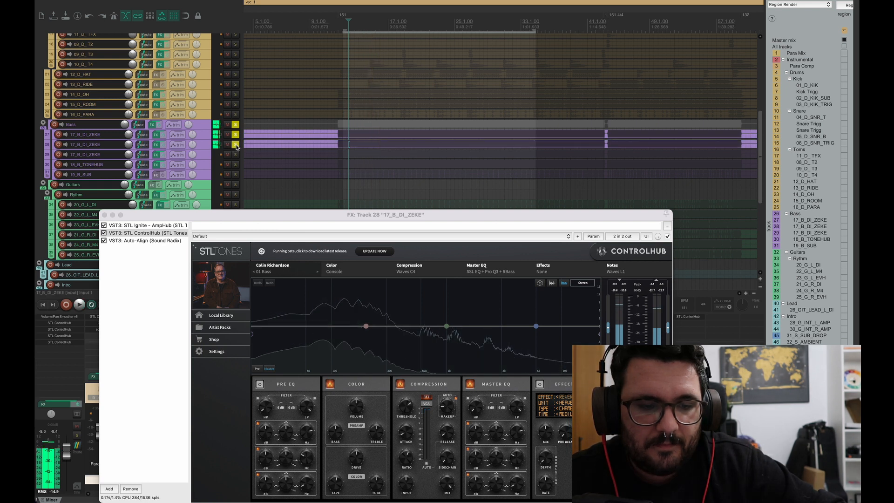
click(105, 215)
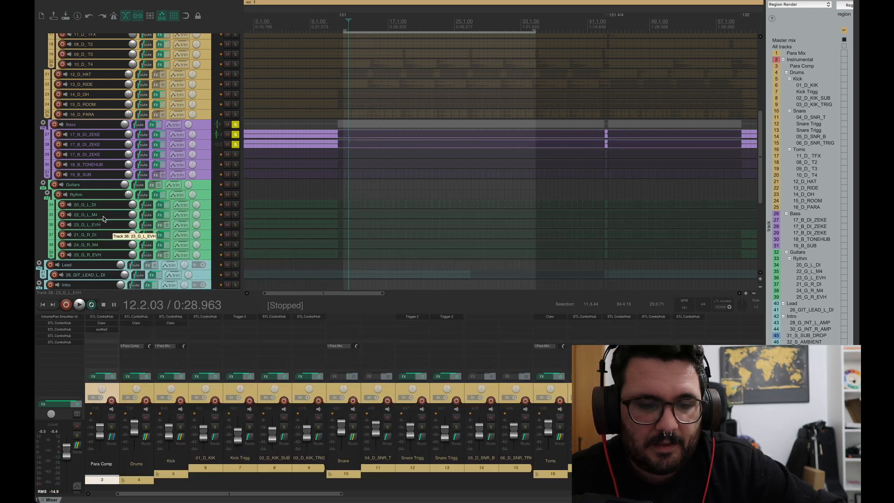
Step: Solo only the third 17_B_DI_ZEKE track and listen to it briefly
click(234, 154)
drag(236, 145, 236, 135)
key(space)
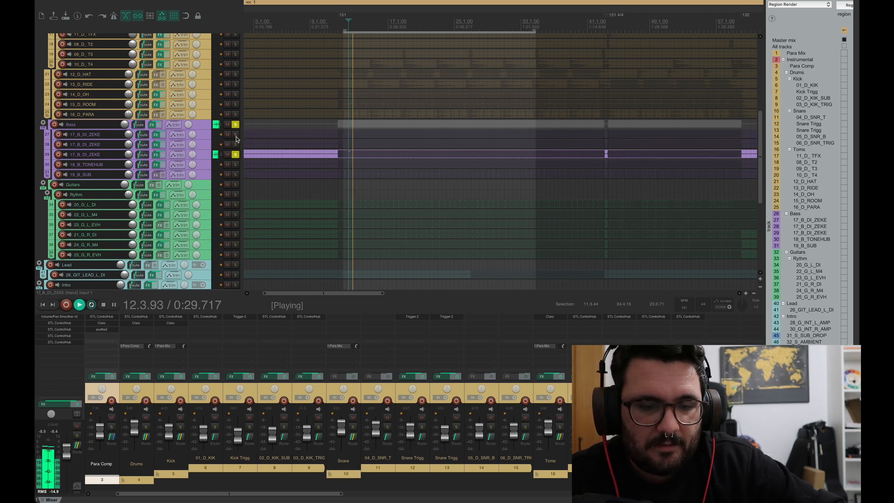
key(space)
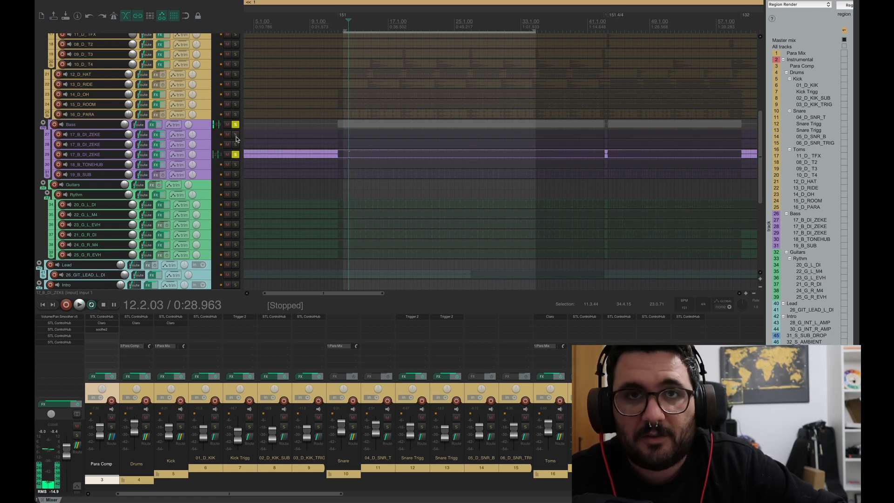
Step: Solo only the 18_B_TONEHUB track and examine the Claro EQ curve in its effects chain
click(235, 166)
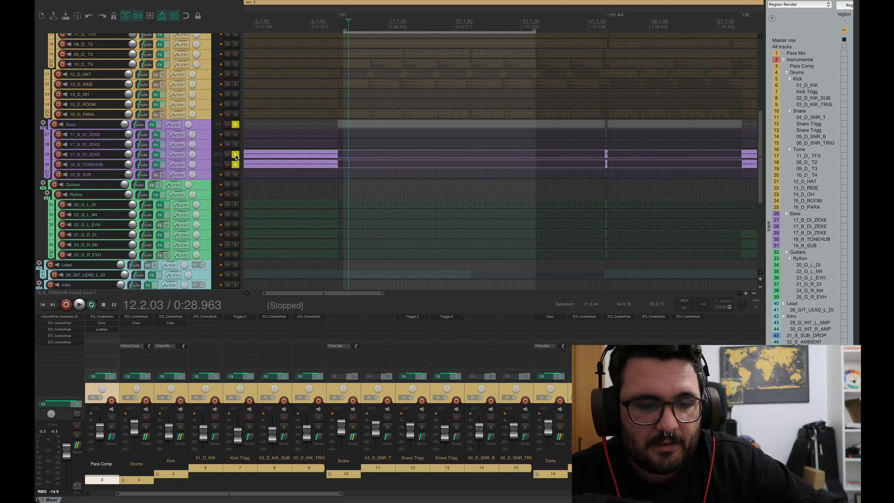
click(235, 155)
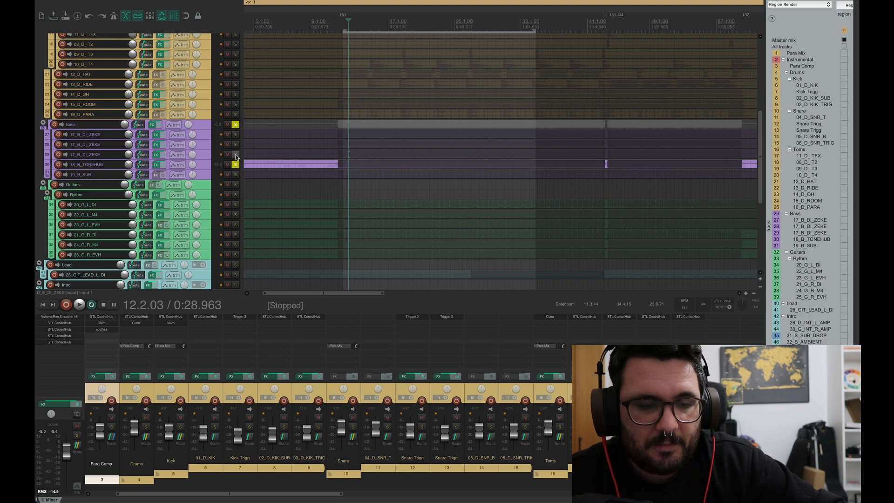
click(157, 165)
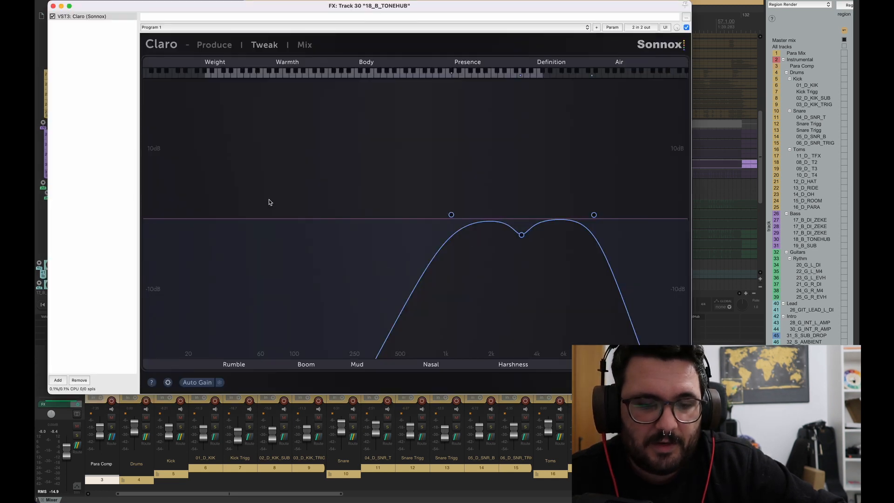
click(53, 6)
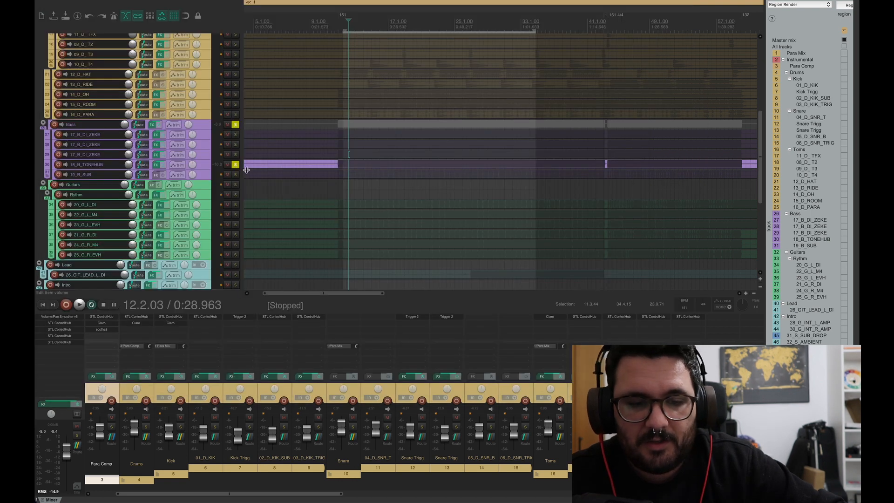
Step: Add all three 17_B_DI_ZEKE tracks to the solo together with 18_B_TONEHUB
click(235, 155)
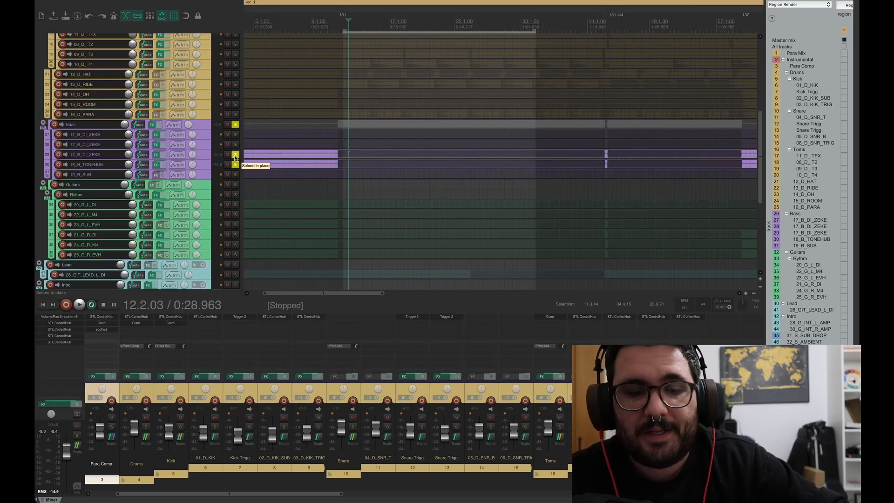
drag(238, 137, 236, 145)
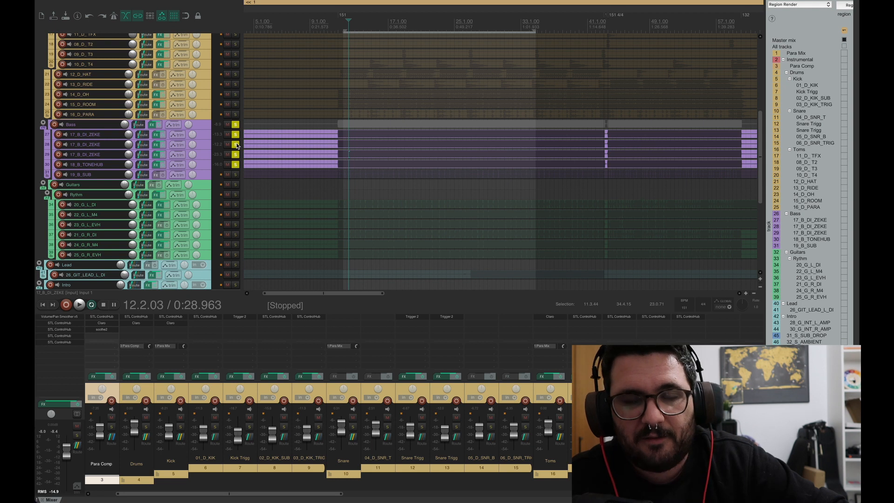
Step: Play the soloed bass layers, and clear their individual solos during playback to hear the whole Bass folder
key(space)
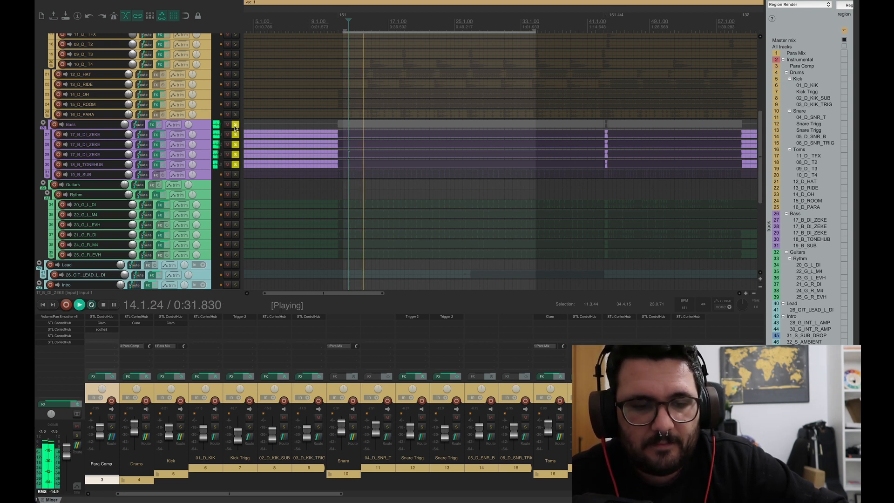
drag(236, 135, 234, 165)
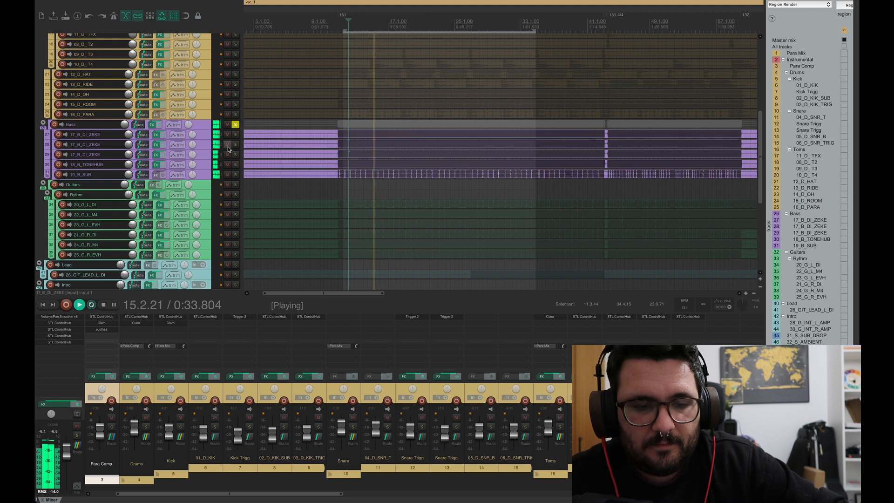
key(space)
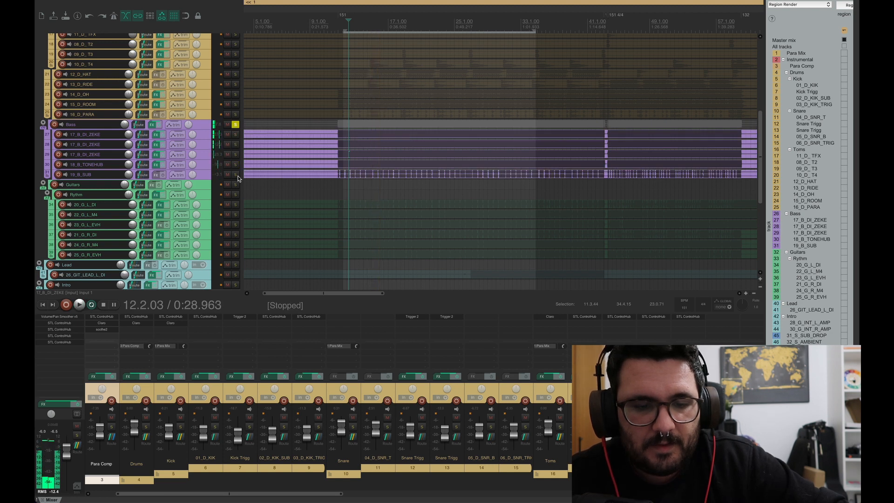
Step: Solo only the 19_B_SUB track within the Bass folder and listen to it briefly
click(235, 174)
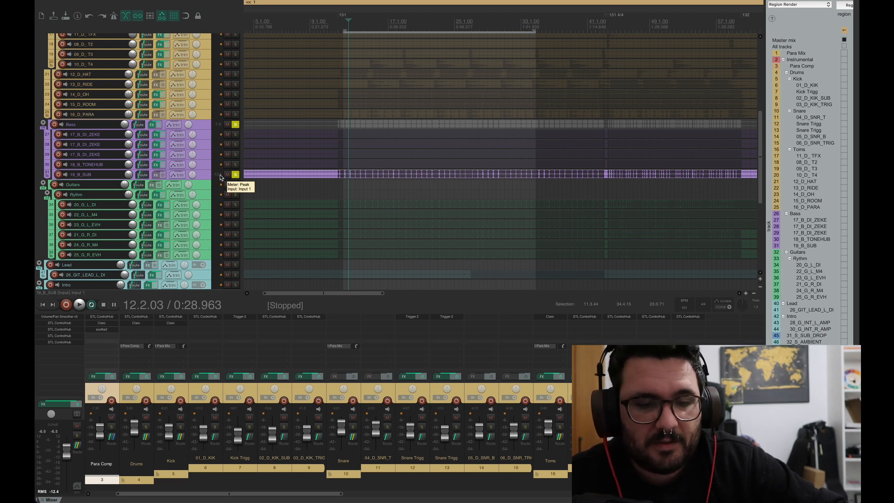
key(space)
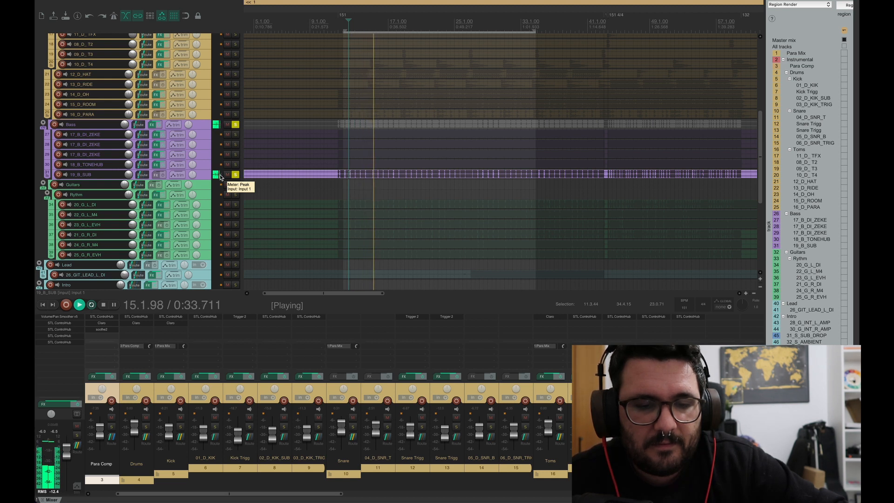
key(space)
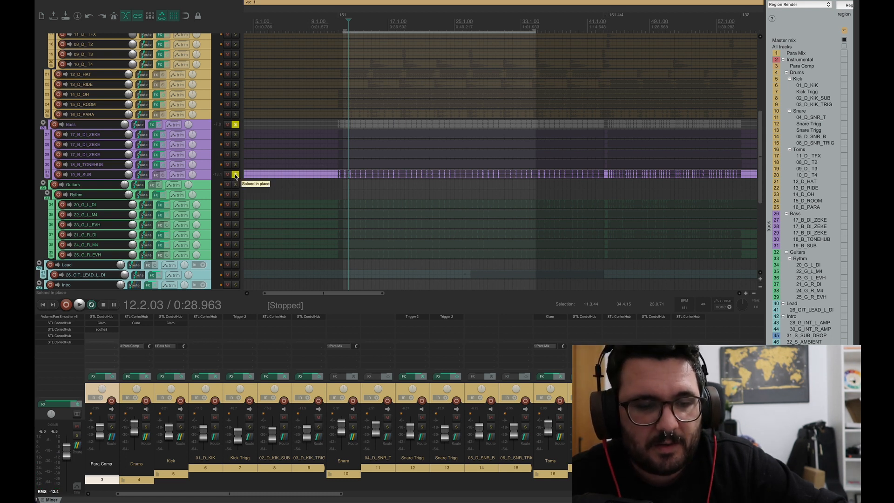
Step: Examine the CLA Bass plugin and its bass and treble mode settings on the Bass folder with all layers active
click(152, 124)
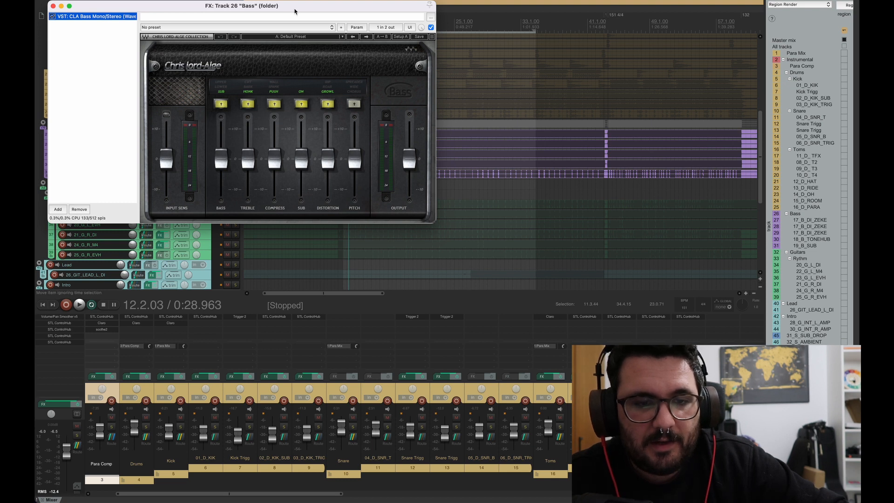
drag(294, 10, 383, 52)
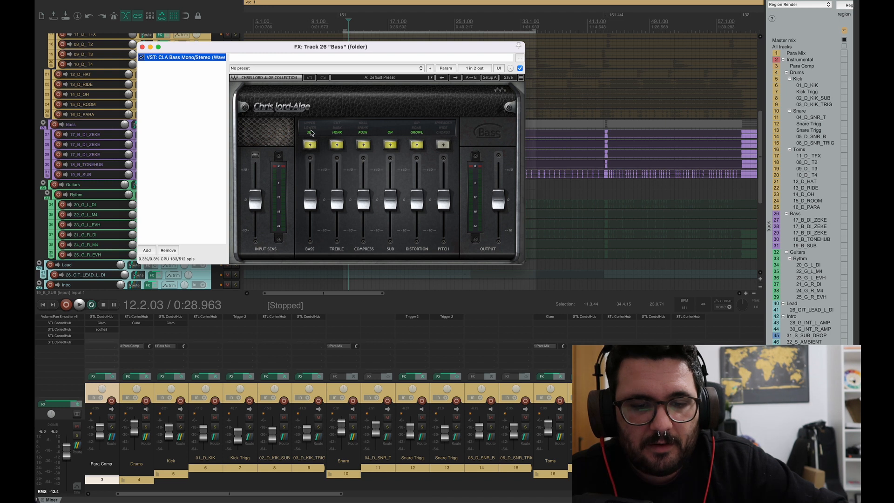
click(310, 134)
click(310, 133)
click(336, 134)
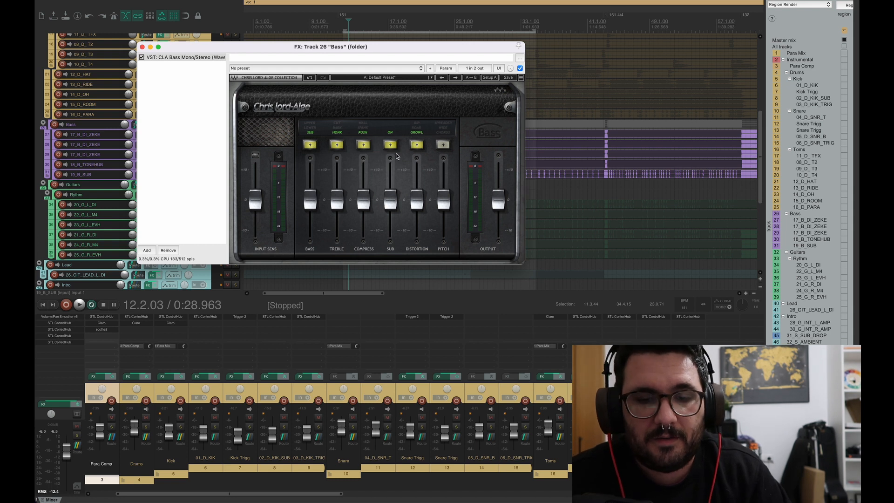
Step: Compare the Bass folder's sound with CLA Bass bypassed and re-enabled, and close its effects window
click(141, 58)
key(space)
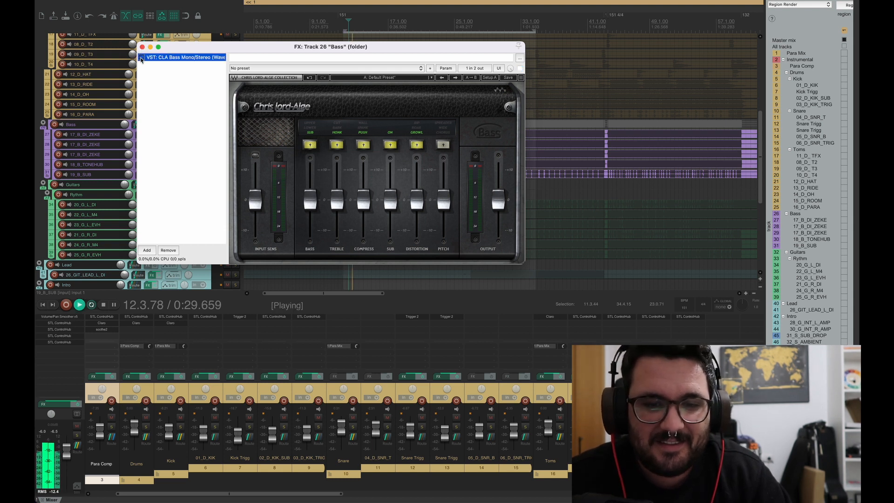
key(space)
key(space)
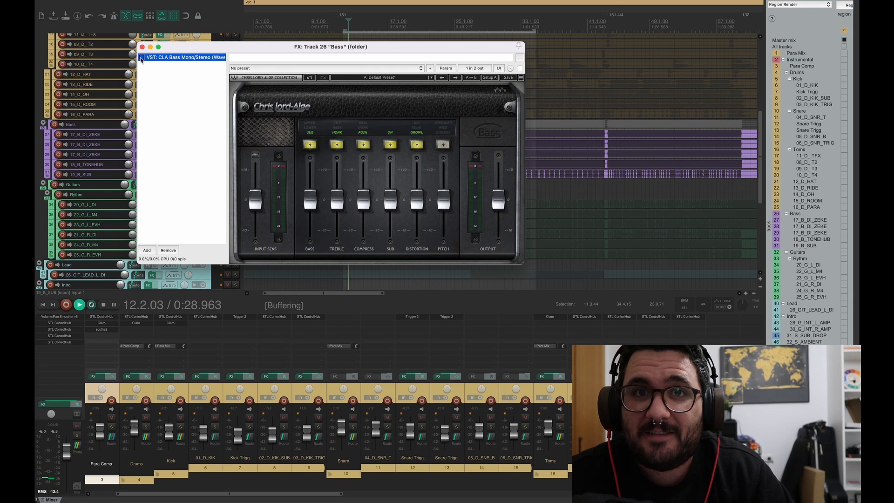
key(space)
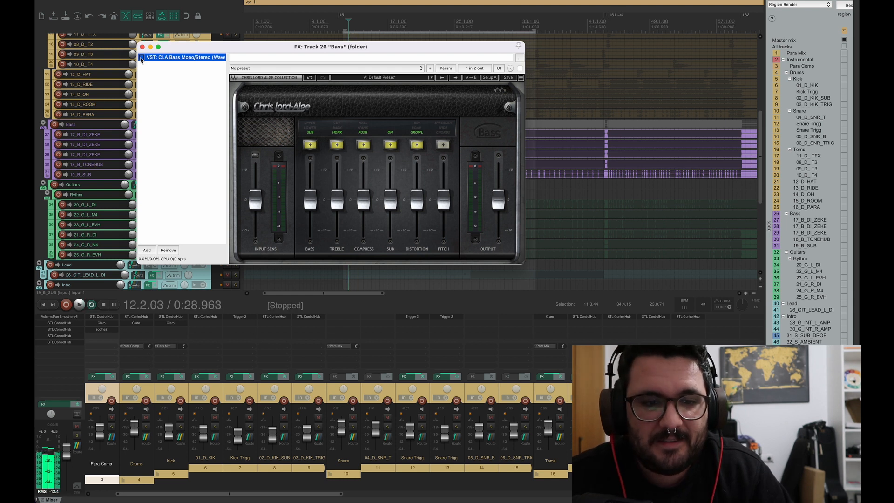
click(141, 57)
key(space)
key(space)
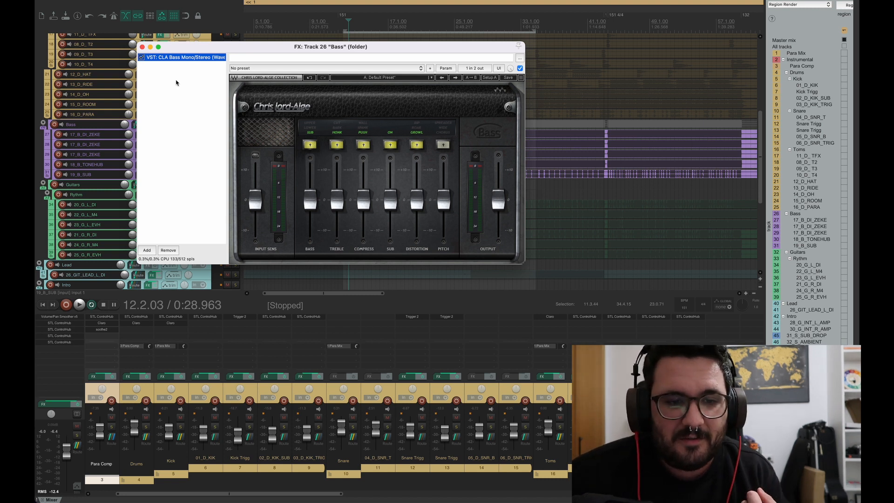
drag(183, 48, 259, 47)
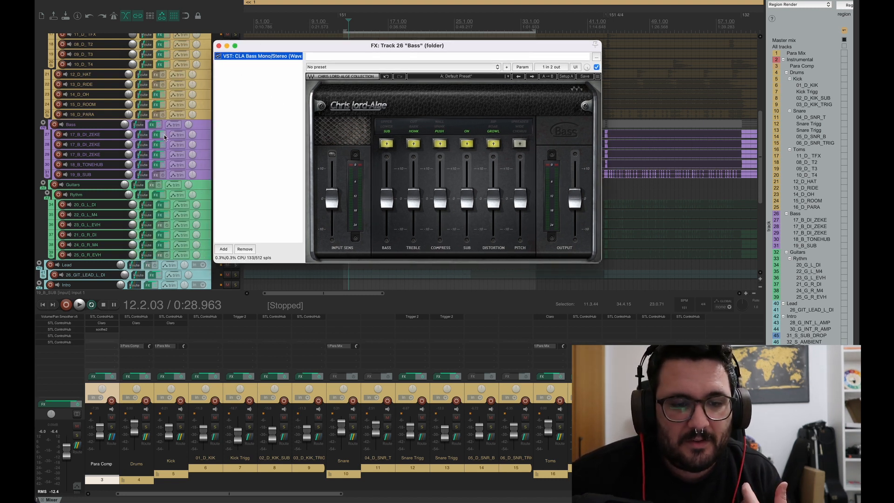
click(205, 135)
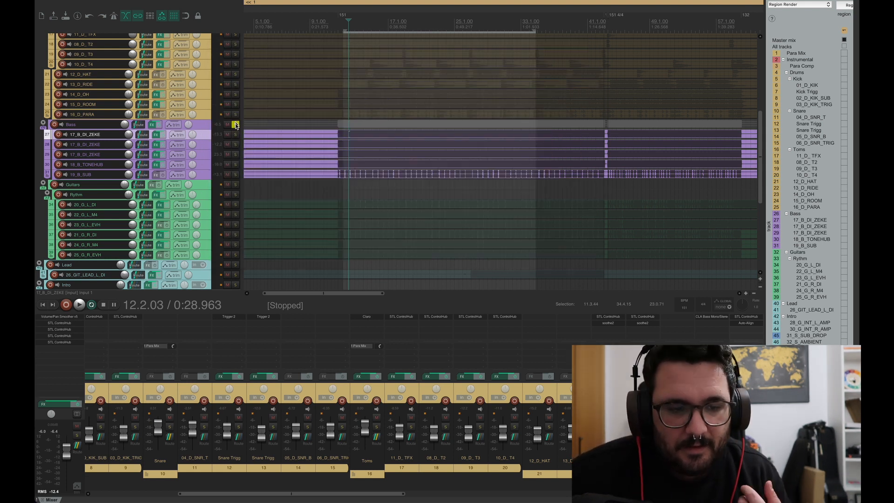
Step: Replace the Bass folder's solo with the Rythm guitar folder's, and set the time selection from about bar 11 to bar 38
click(235, 125)
click(236, 194)
scroll(238, 196, down, 2)
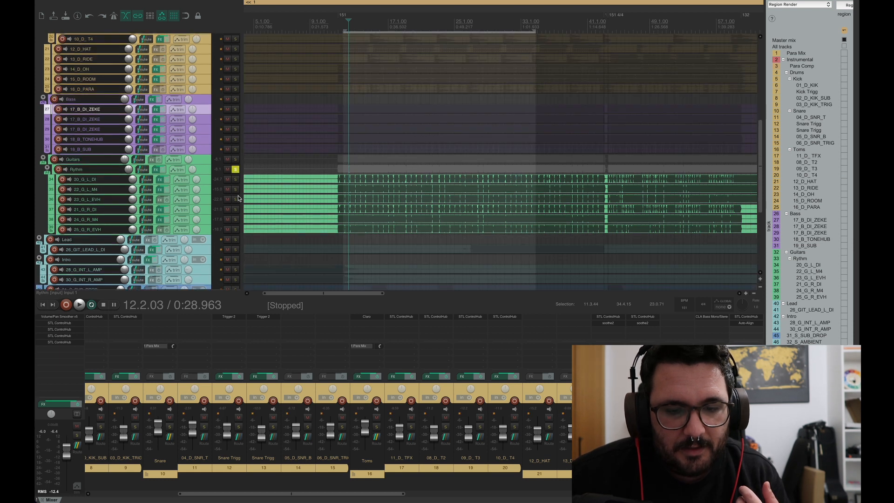
drag(338, 29, 570, 54)
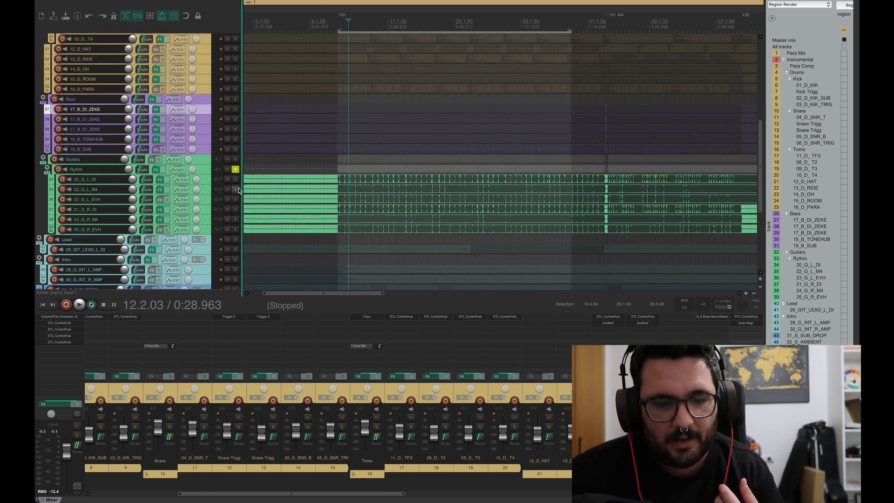
Step: Examine the Horde Drive Accuracy pedal and Bogart amp in STL AmpHub on the 20_G_L_DI track, and close the plugin windows
click(222, 182)
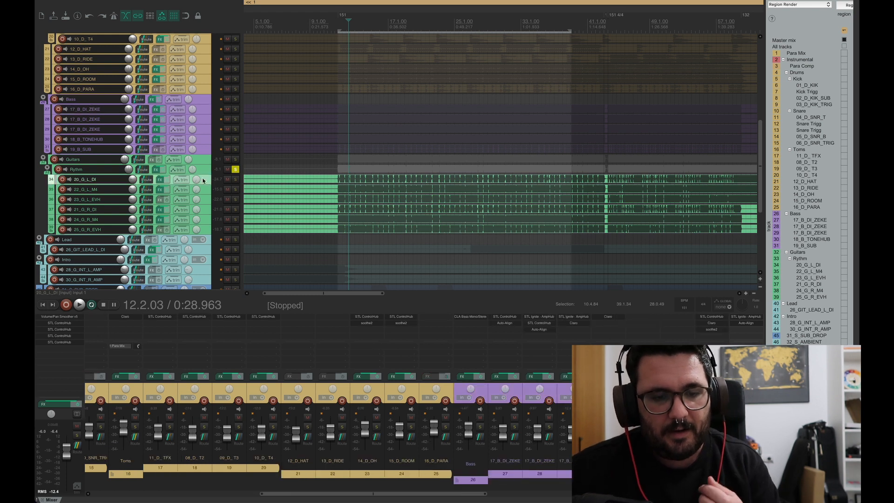
click(158, 181)
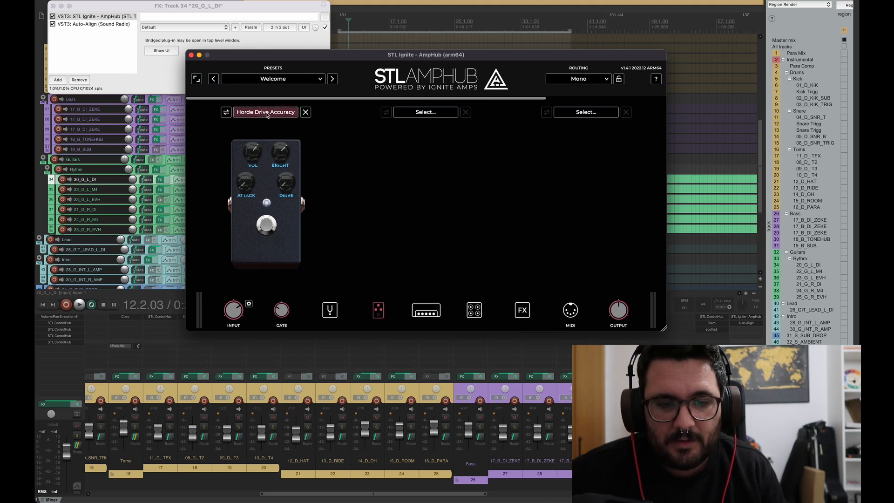
click(427, 313)
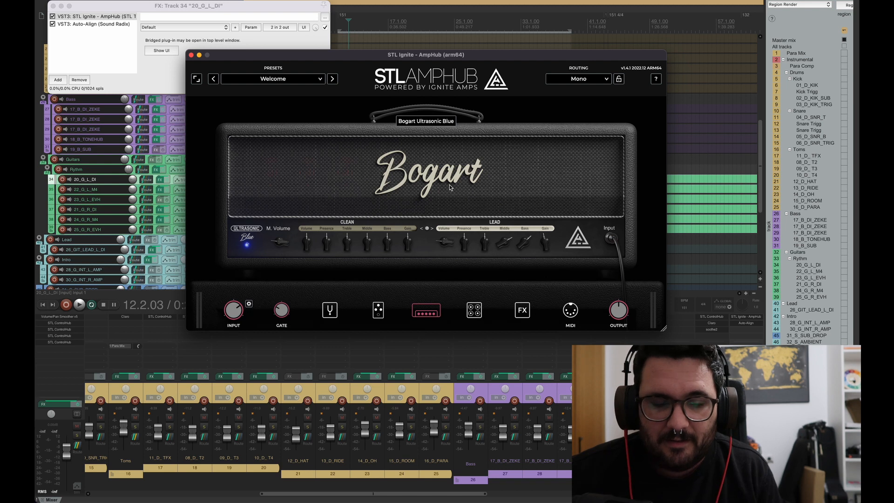
click(191, 55)
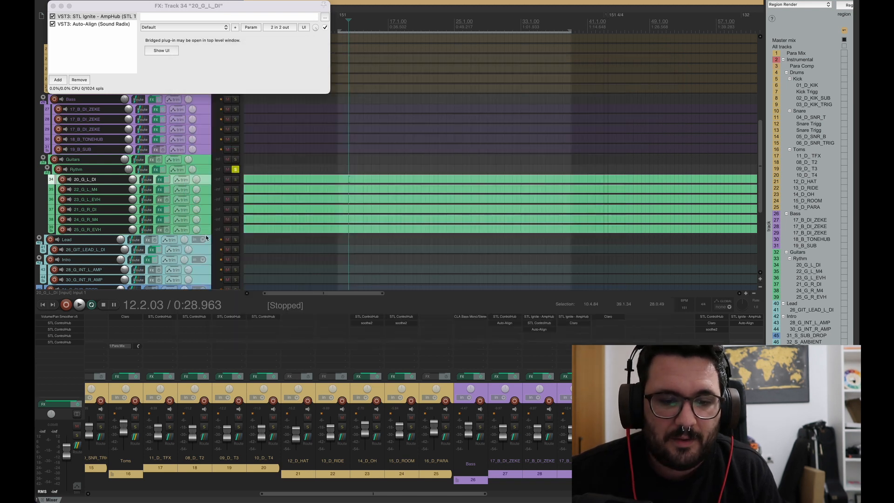
click(52, 6)
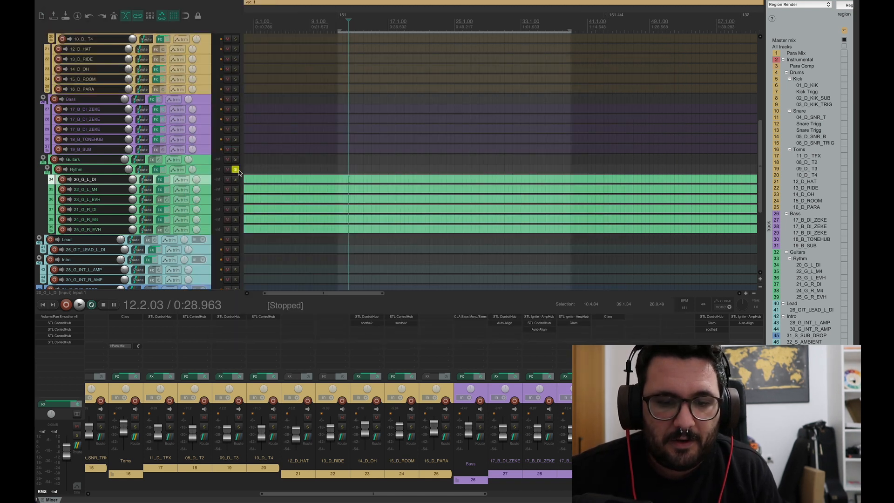
Step: Solo the 22_G_L_M4 and 23_G_L_EVH tracks without 20_G_L_DI and listen to them together
click(235, 179)
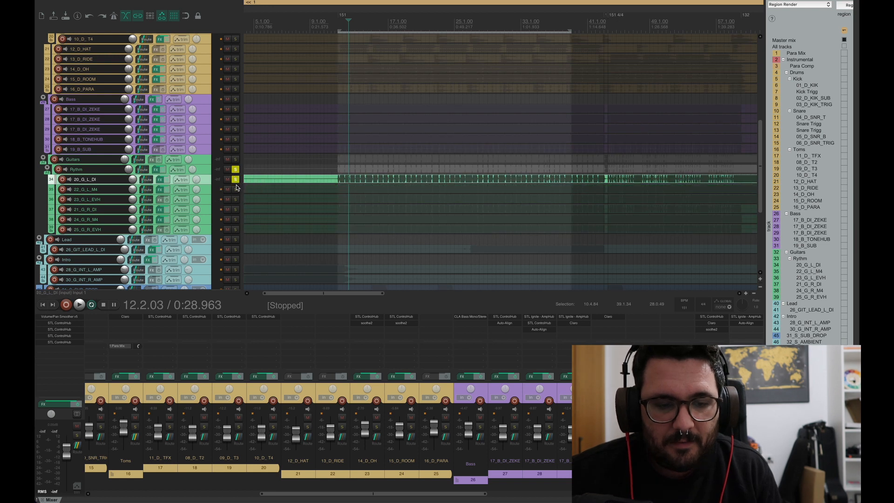
drag(236, 190, 236, 200)
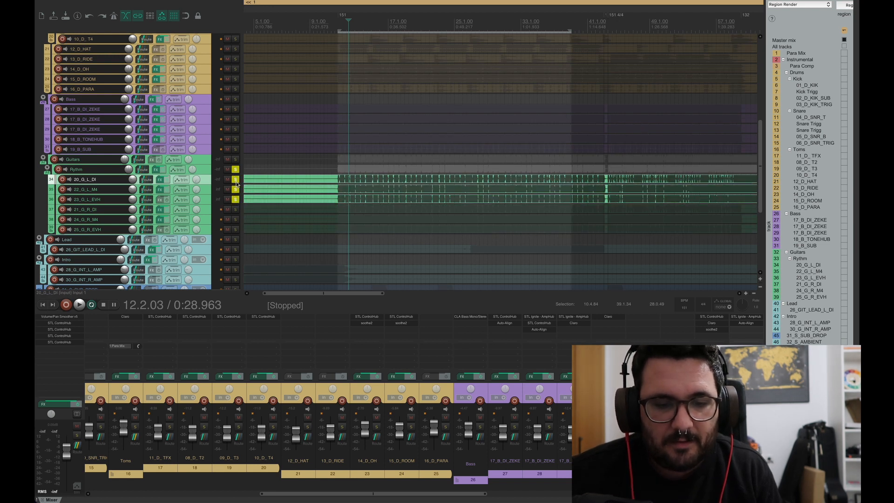
click(236, 181)
key(space)
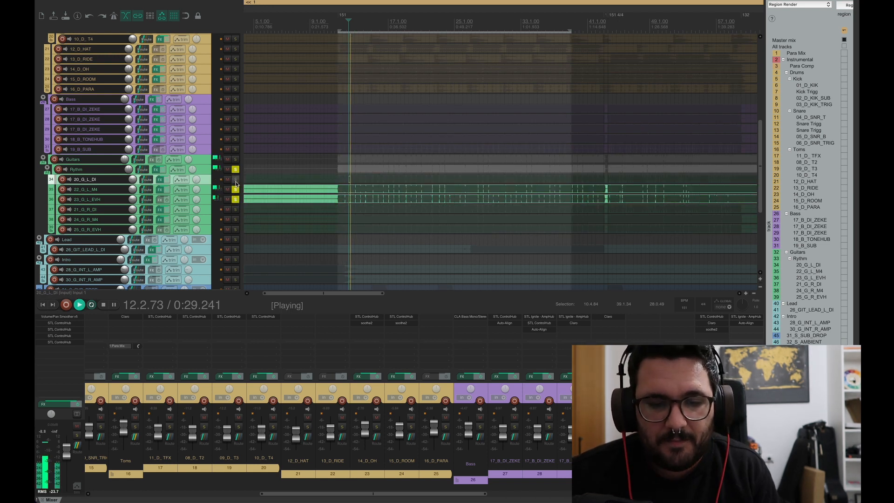
key(space)
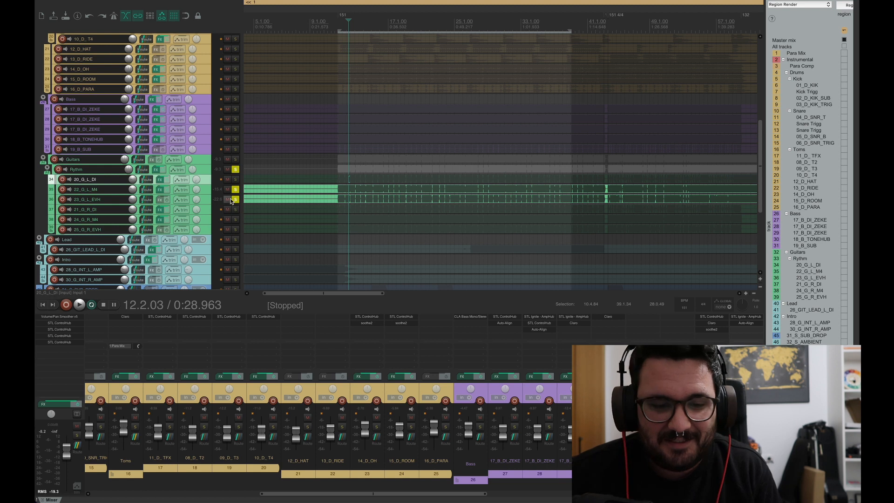
key(space)
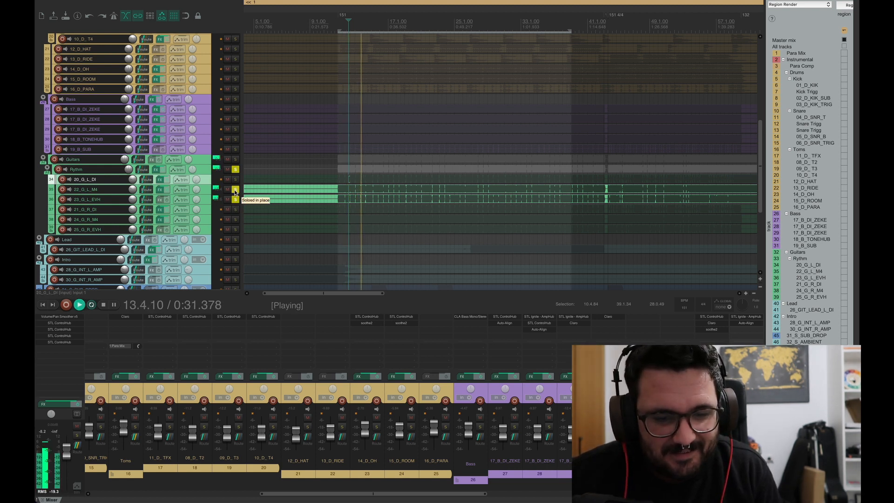
key(space)
Step: Solo only the 20_G_L_DI track within the Rythm folder and start playback
click(237, 179)
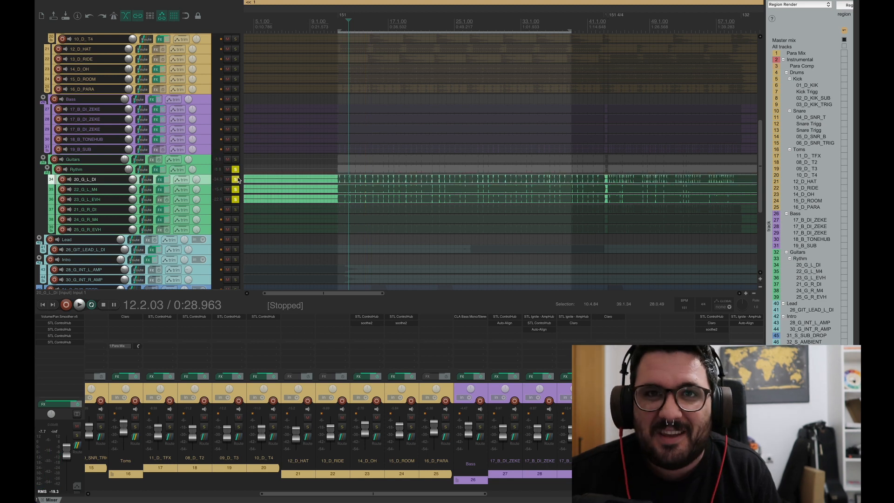
drag(236, 191, 236, 201)
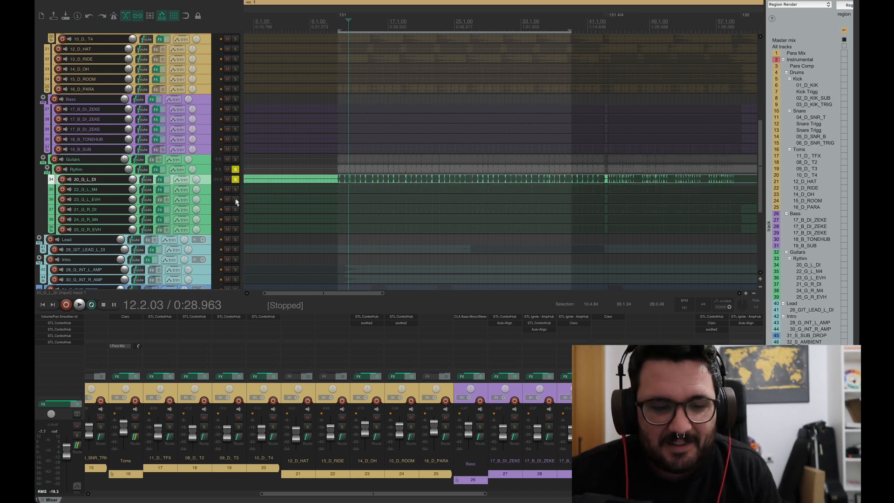
key(space)
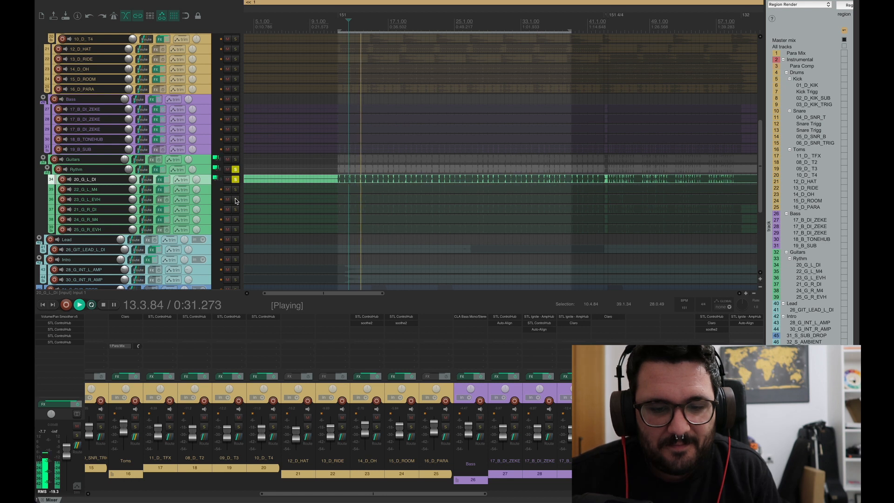
Step: Add 23_G_L_EVH and 22_G_L_M4 to the playing solo, compare with and without 20_G_L_DI, and clear the three tracks' solos
click(236, 201)
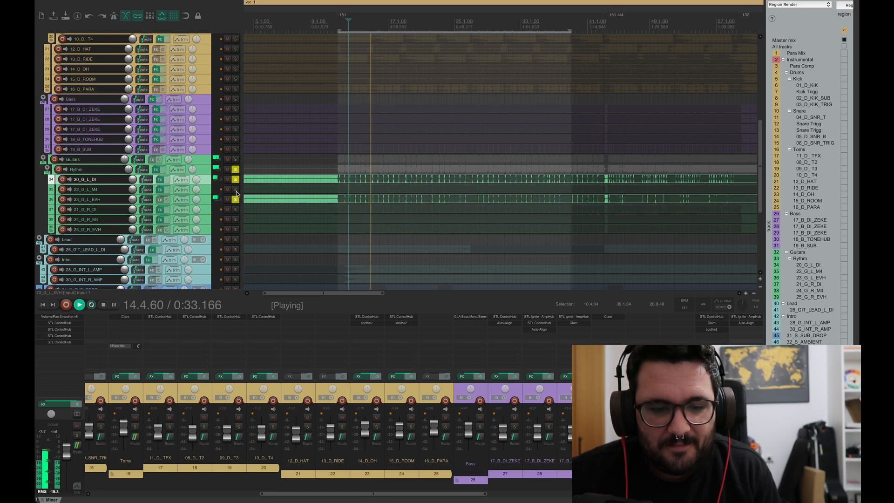
click(236, 189)
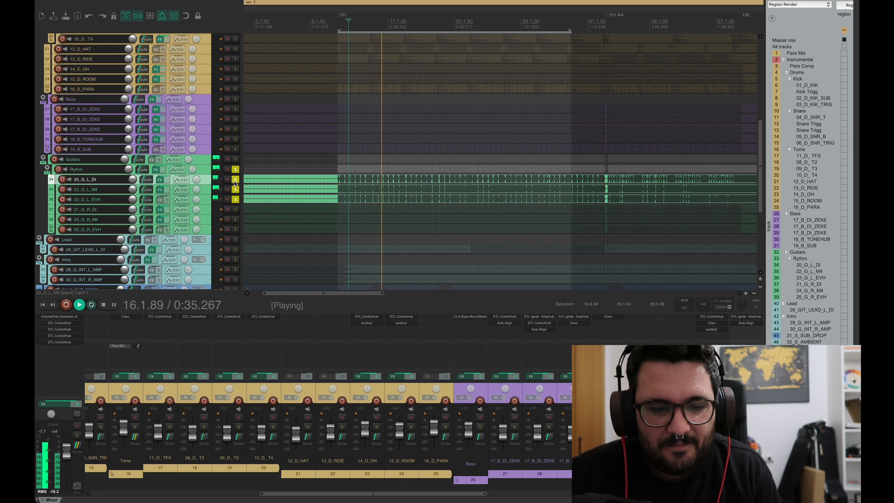
click(236, 179)
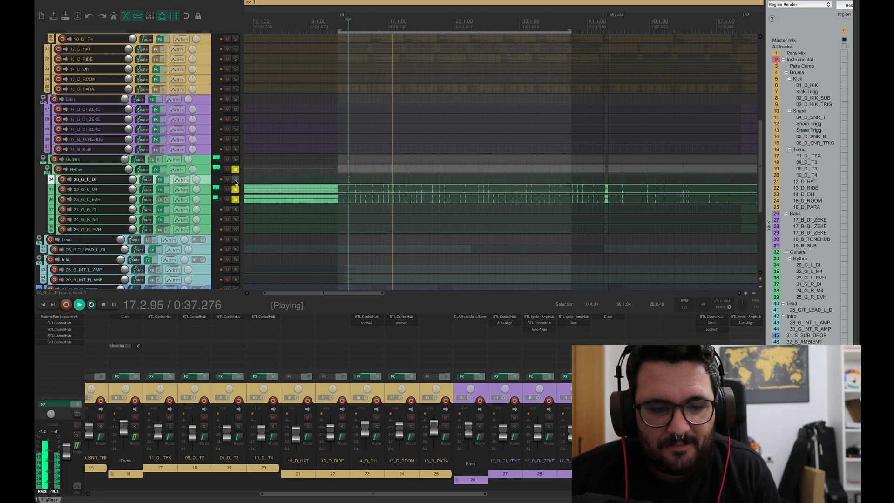
click(235, 181)
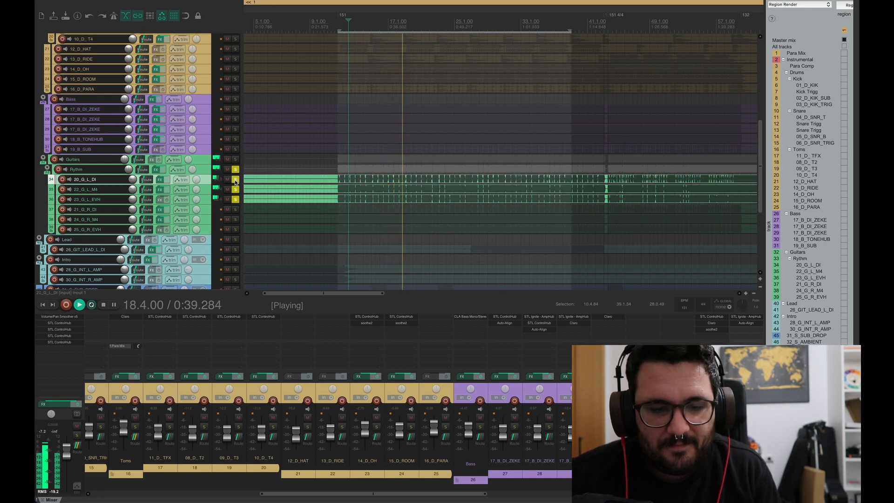
key(space)
drag(235, 181, 235, 201)
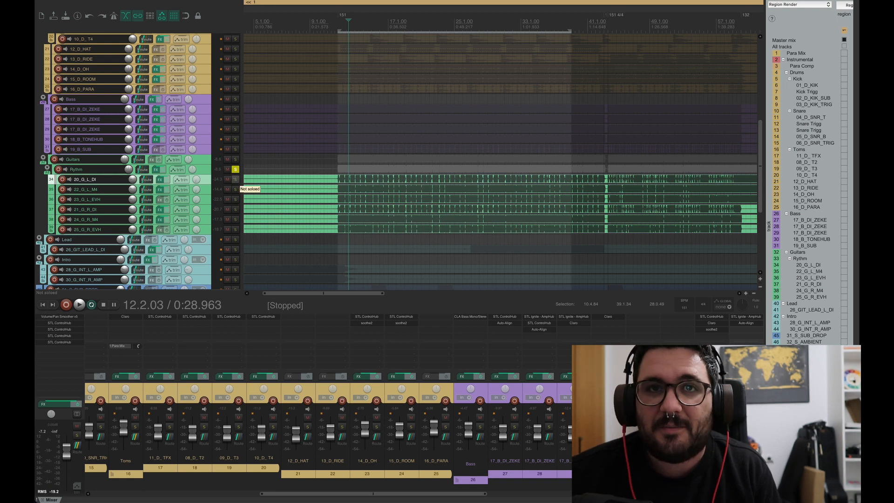
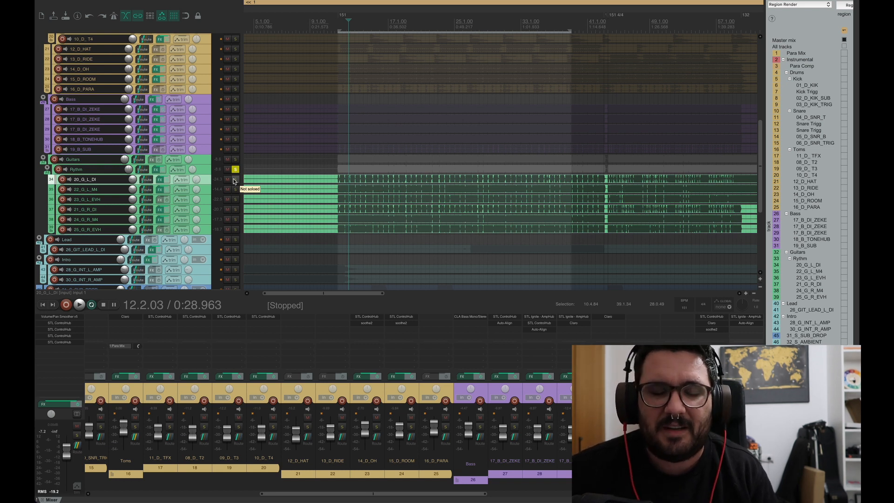
Step: Play the soloed Rythm folder without soloing 20_G_L_DI, listen to all rhythm guitars together, and stop playback
click(235, 180)
key(space)
click(234, 180)
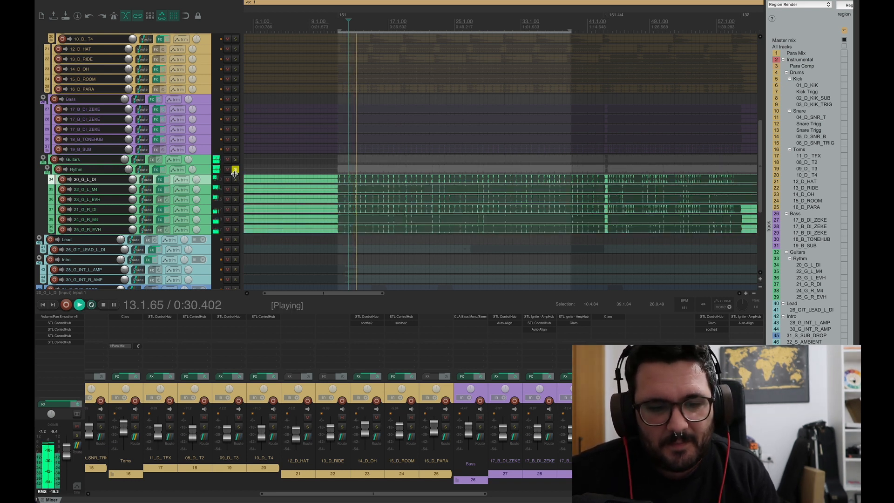
key(space)
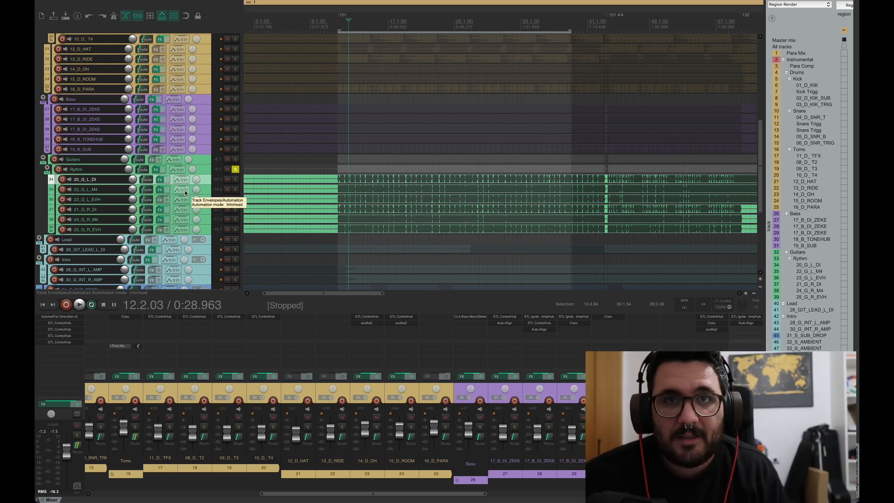
Step: Open the Rythm folder's effects chain, show STL ControlHub with its 02 Rhythm EQ preset, and move the window clear of the tracks
click(156, 170)
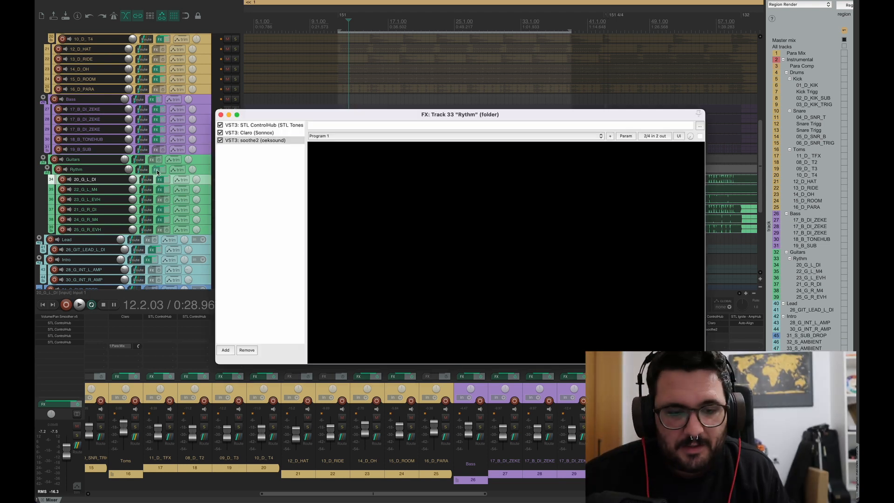
click(263, 124)
drag(405, 115, 300, 116)
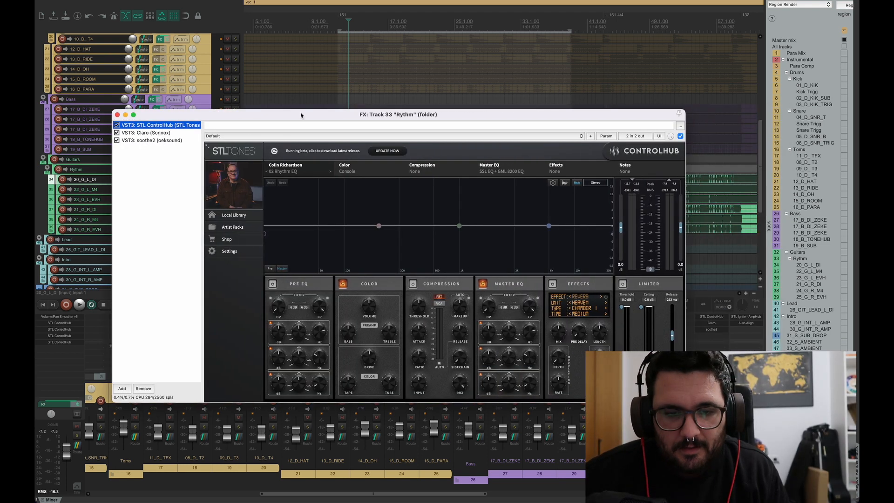
click(283, 171)
mouse_move(293, 200)
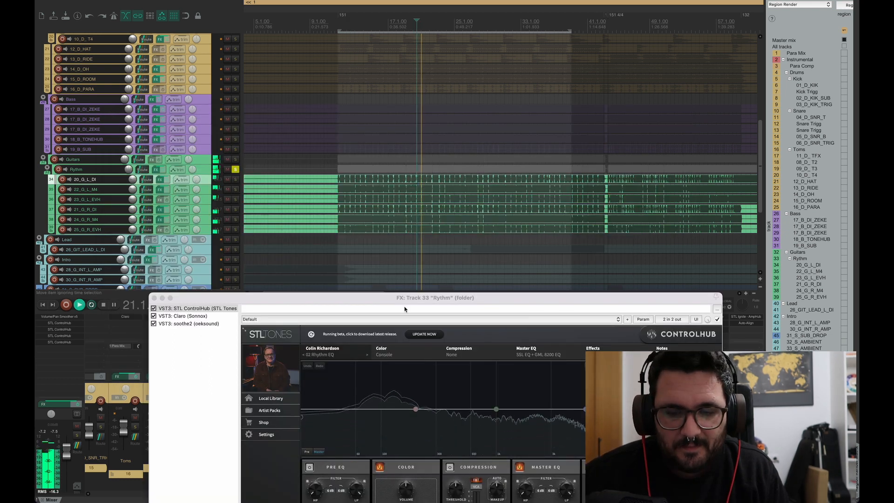
drag(408, 299, 408, 43)
Step: Compare the rhythm guitars with STL ControlHub bypassed and enabled during playback, leaving it enabled
click(154, 53)
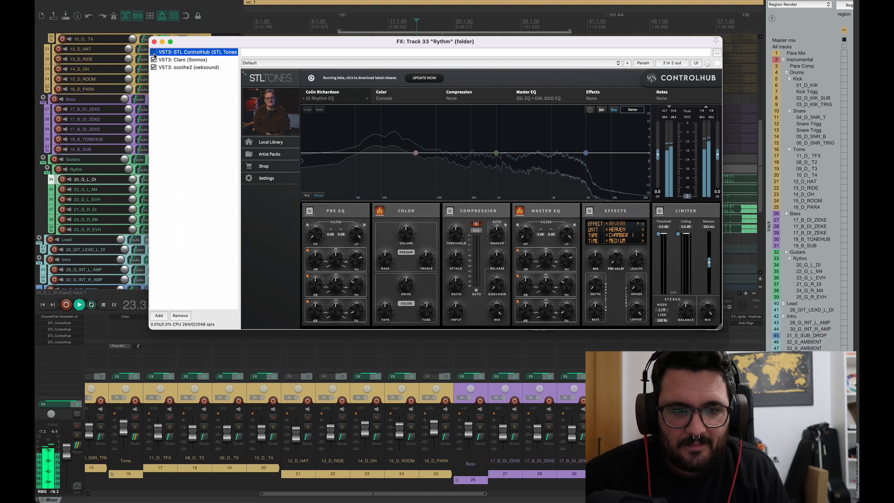
key(space)
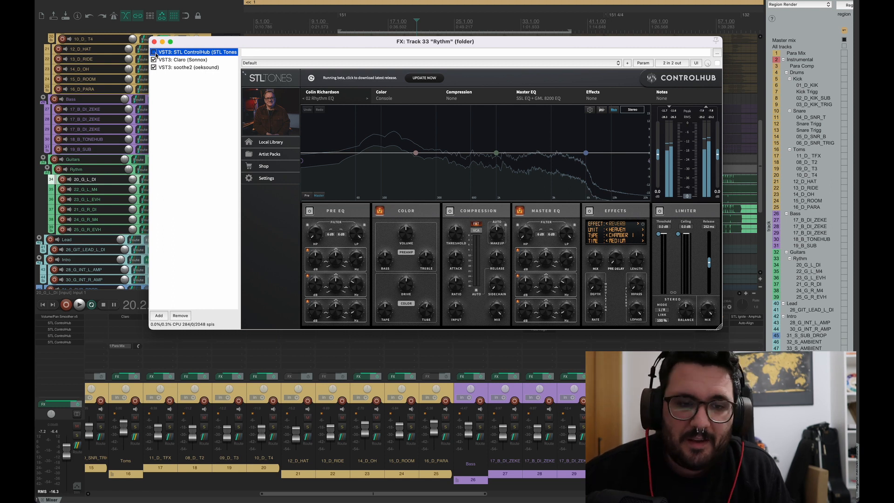
click(154, 53)
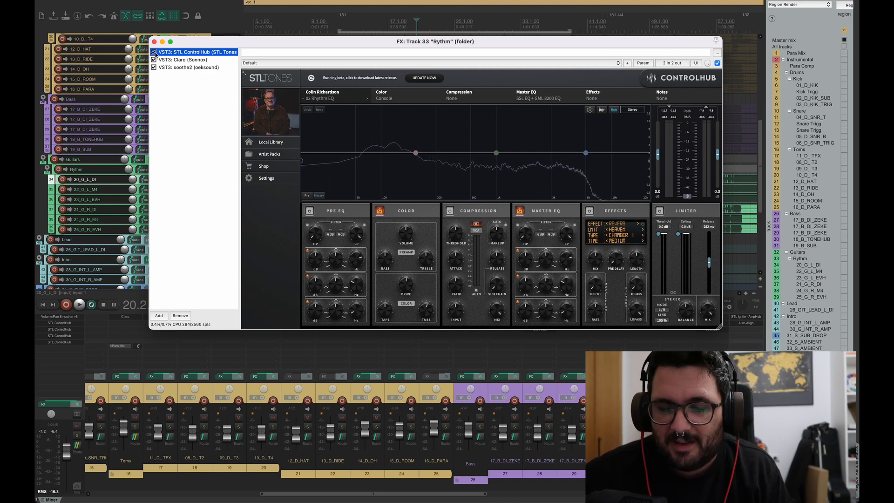
key(space)
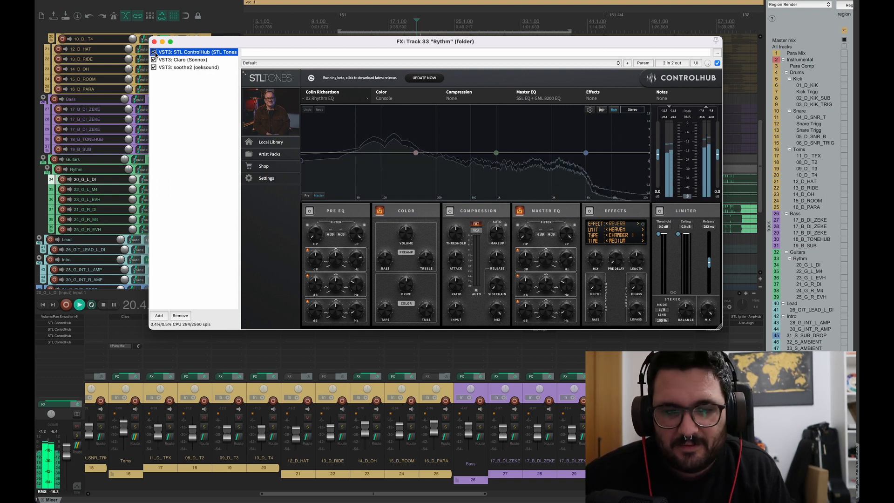
click(153, 52)
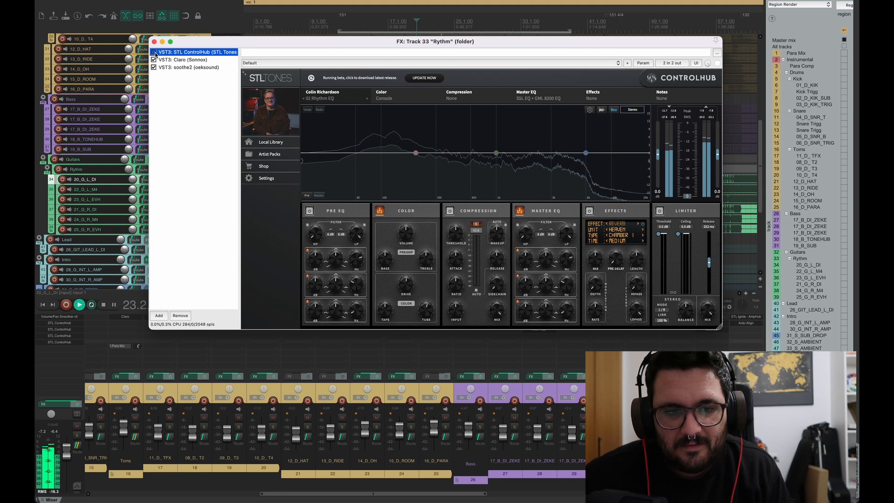
click(153, 53)
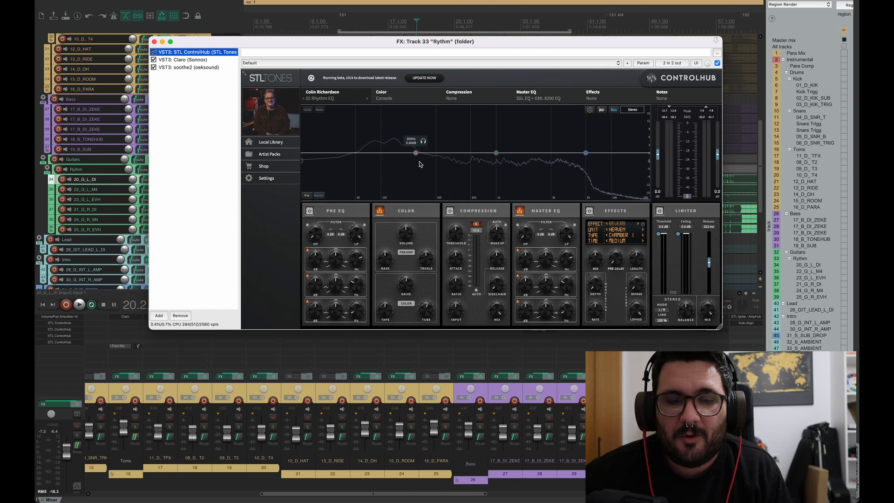
Step: Examine the Claro equalizer on the Rythm folder and audition its narrow high-frequency cuts during playback
key(Down)
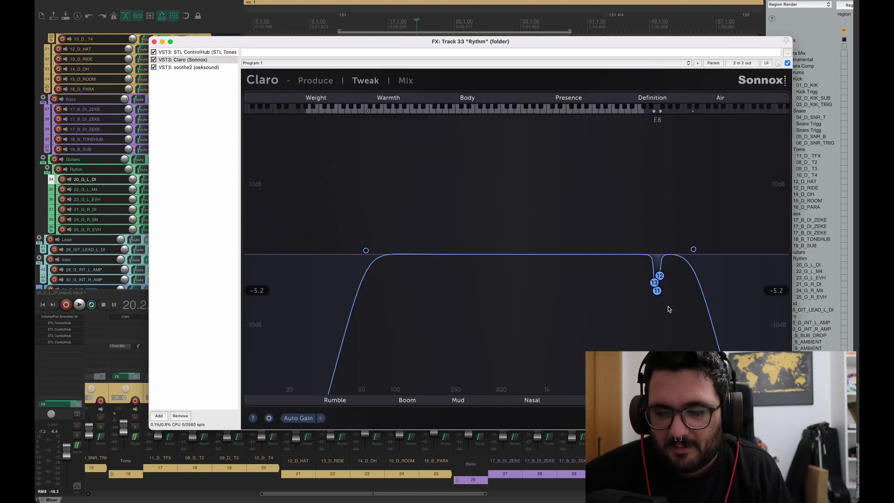
key(space)
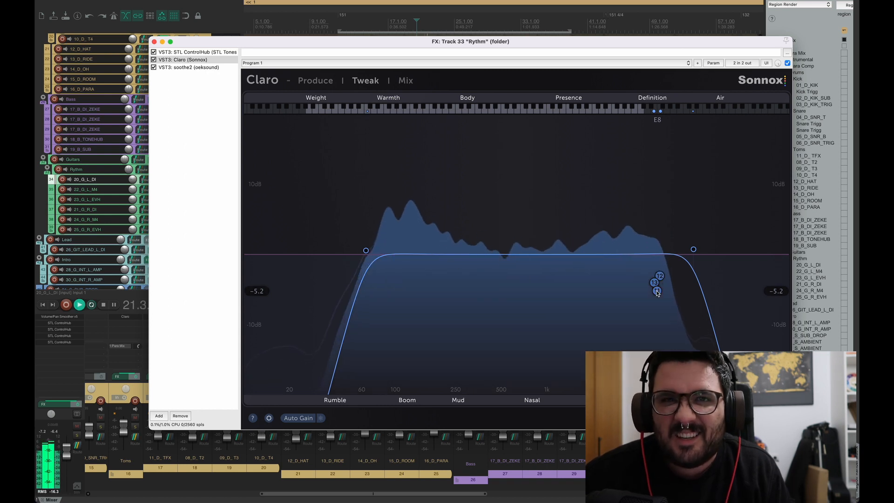
key(space)
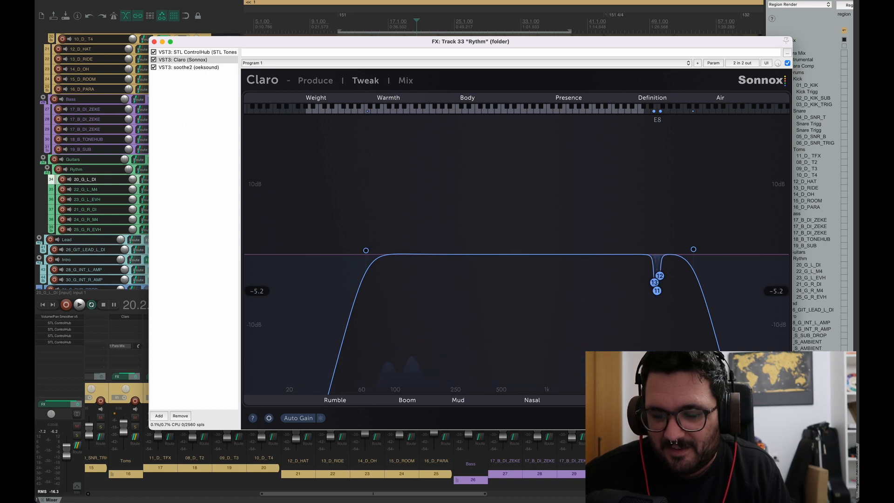
key(space)
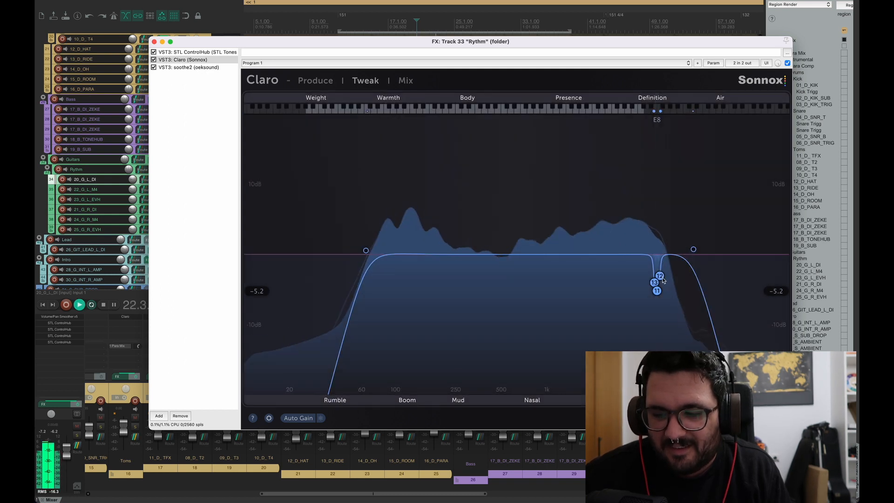
key(space)
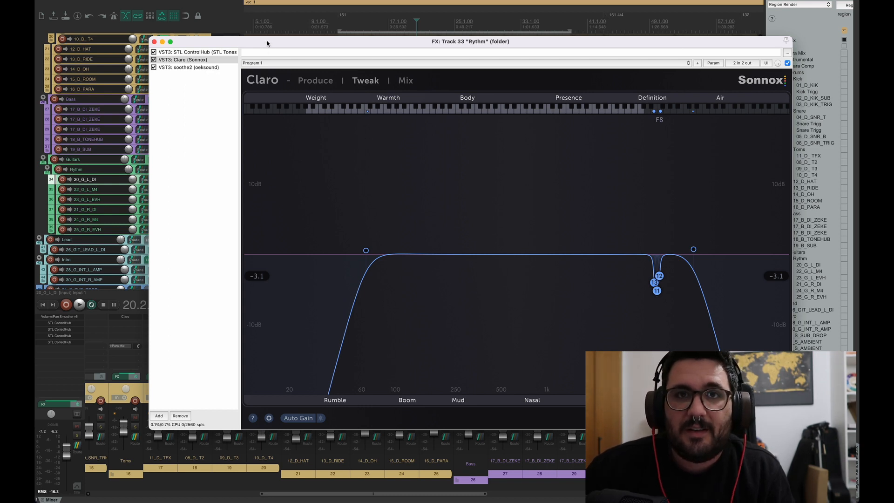
Step: Return to STL ControlHub, close the Rythm effects chain, and listen to the soloed rhythm guitars again
click(197, 52)
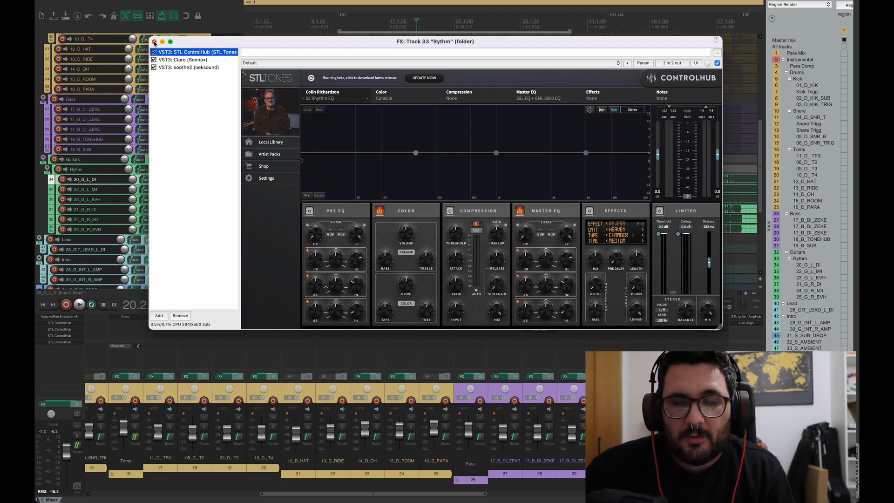
click(154, 43)
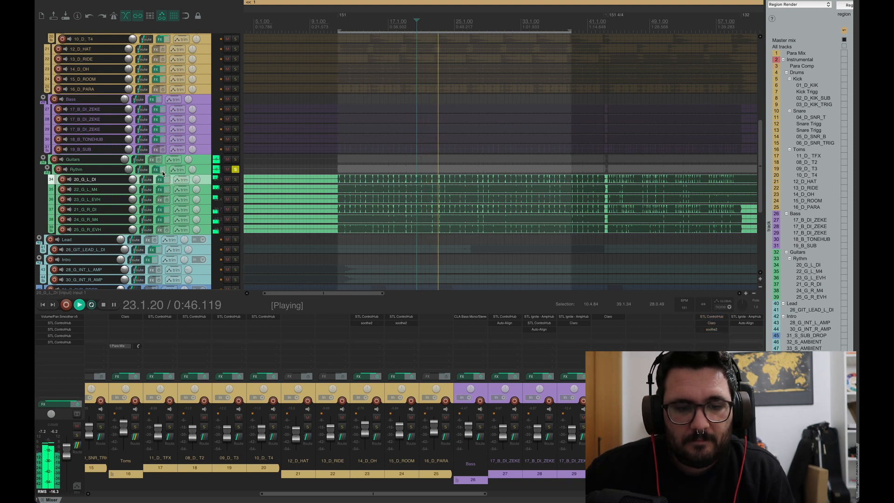
key(space)
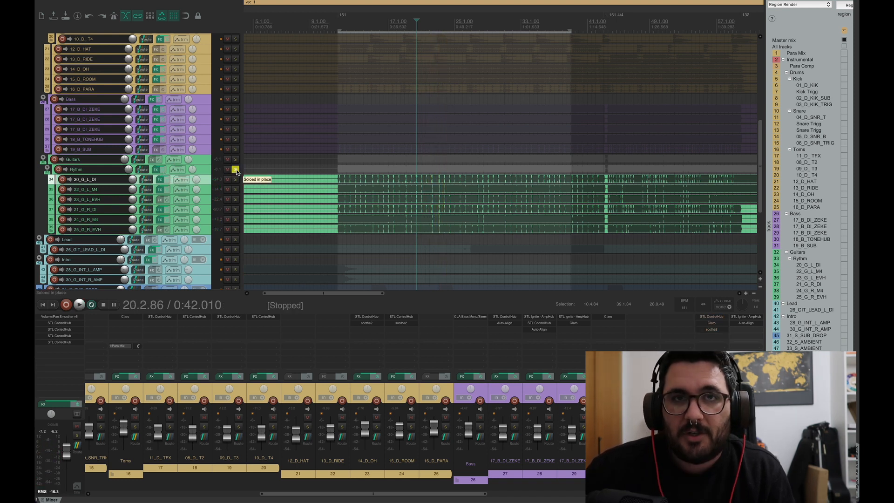
Step: Unsolo the Rythm folder, examine its soothe2 plugin while the full mix plays, and close the effects window
click(156, 169)
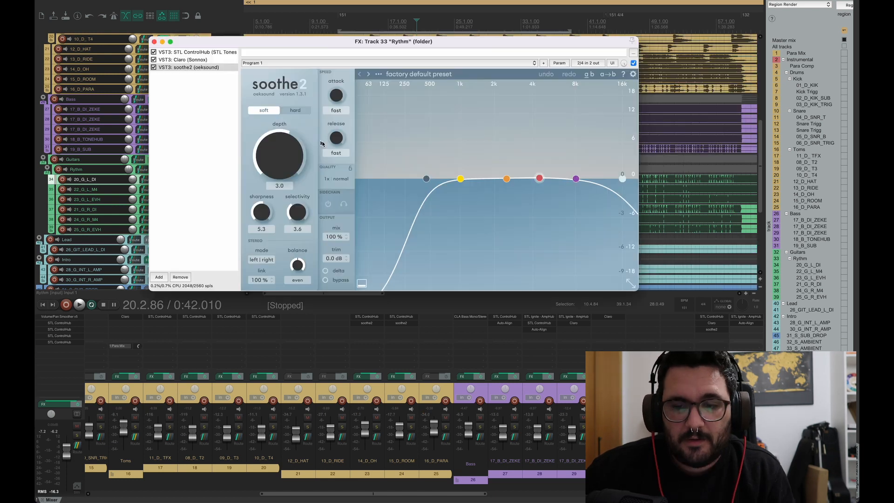
key(space)
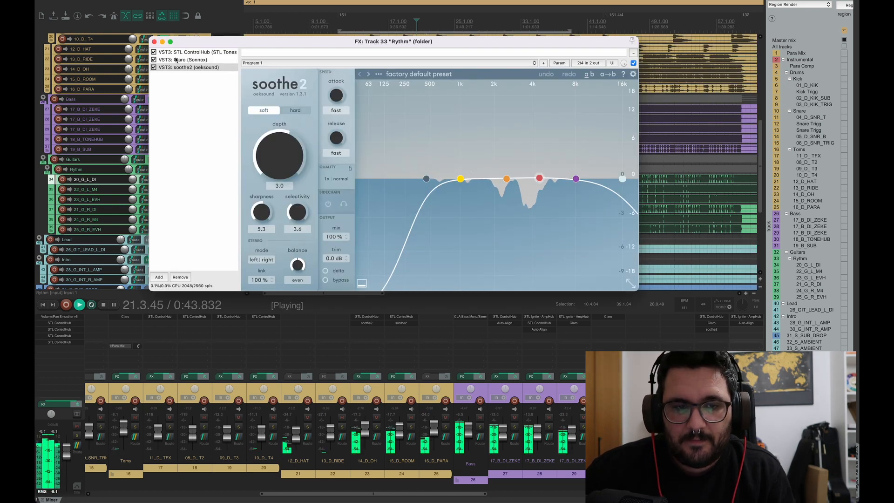
click(154, 42)
Step: Solo the Intro folder and listen to its guitar tracks from near the start of the song
scroll(324, 193, down, 3)
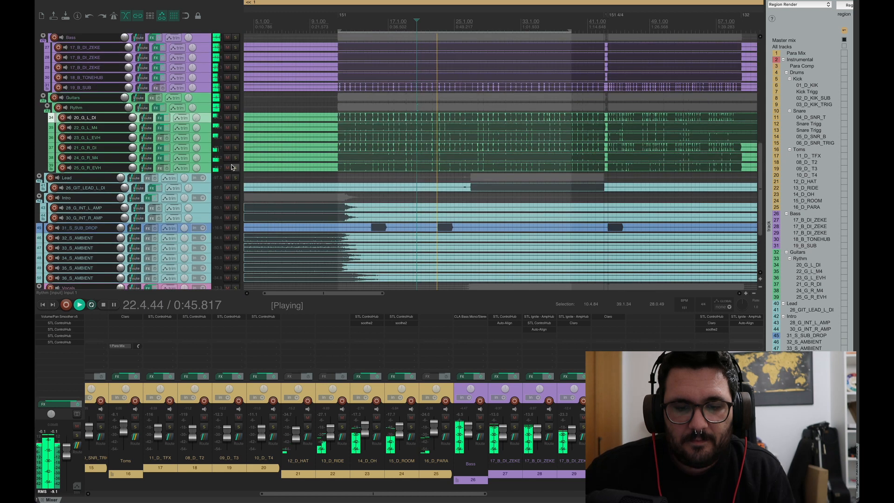
scroll(325, 192, down, 1)
click(235, 197)
key(space)
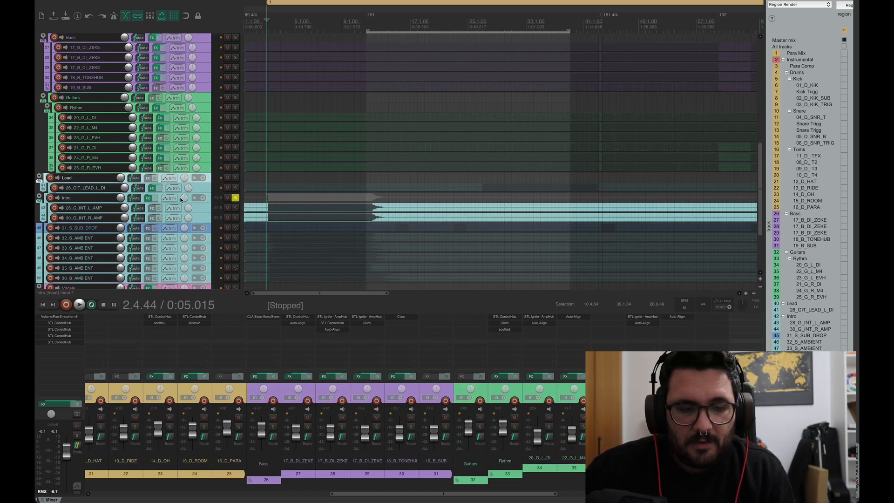
key(space)
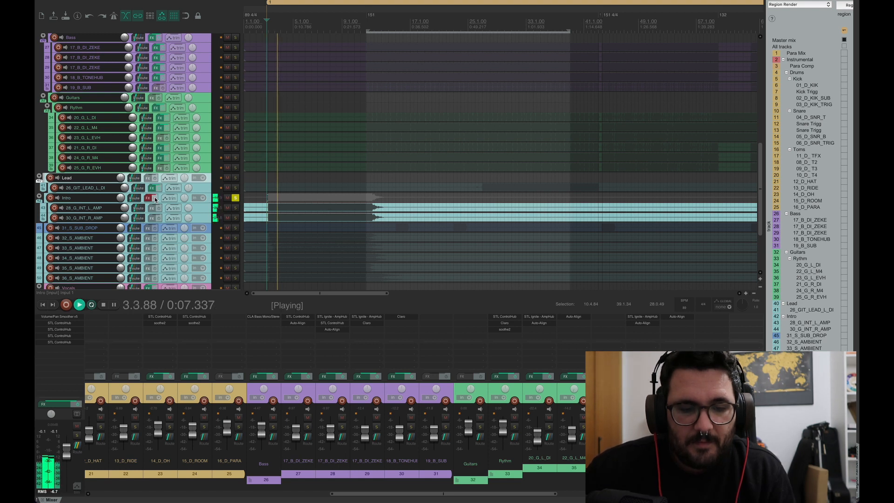
key(space)
Step: Open the Intro folder's effects chain, position its window, and examine the high-frequency EQ cuts in STL ControlHub
click(148, 198)
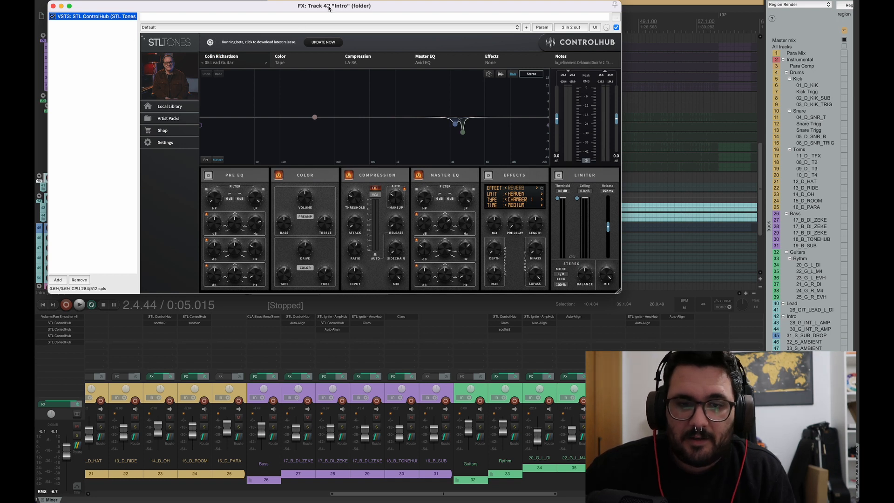
drag(331, 7, 374, 79)
click(487, 176)
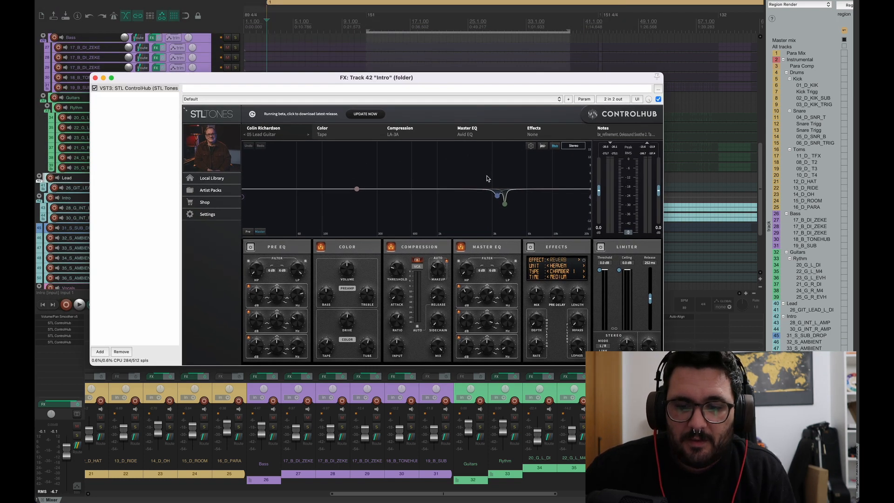
mouse_move(501, 200)
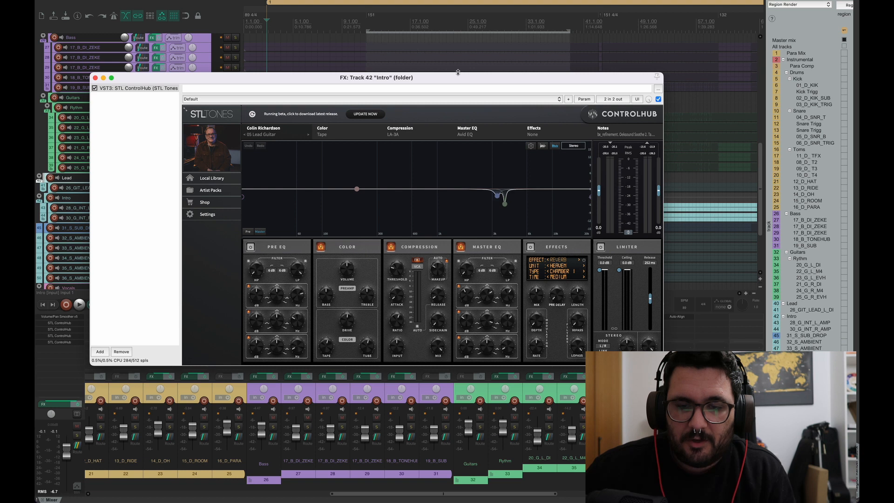
drag(418, 79, 425, 103)
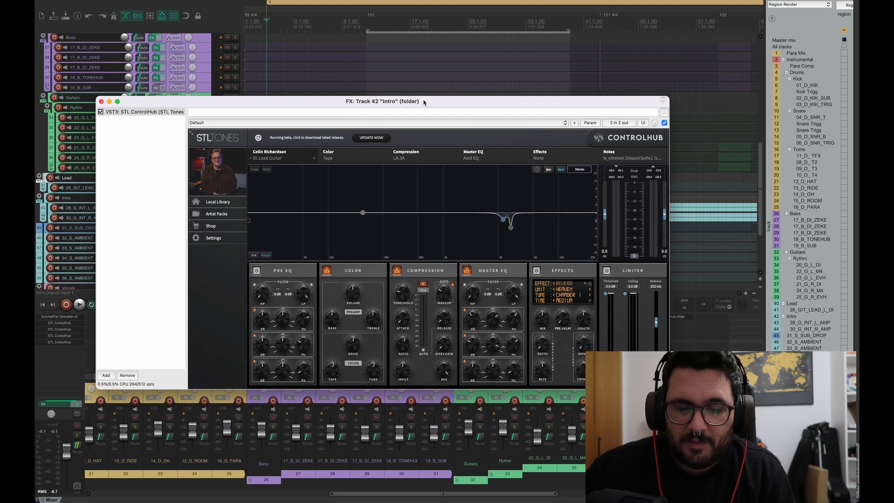
Step: Play the Intro guitars with STL ControlHub's 05 Lead Guitar preset on view, review its EQ, and close the effects window
key(space)
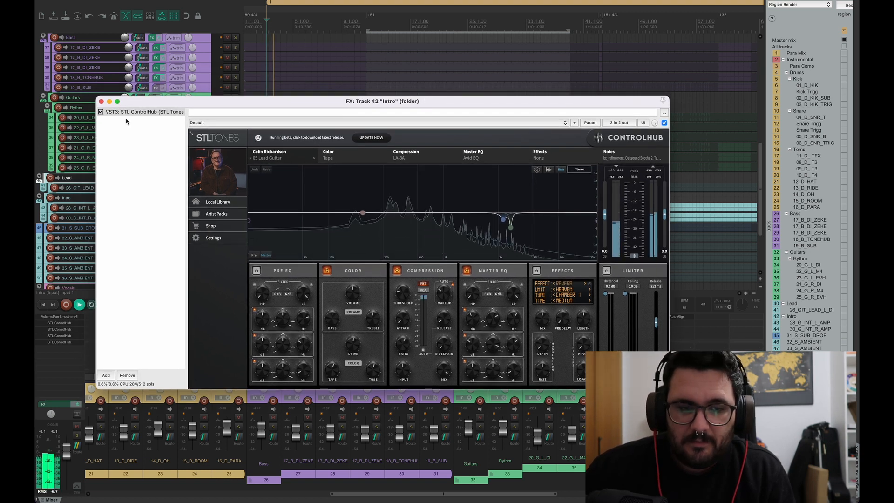
click(155, 113)
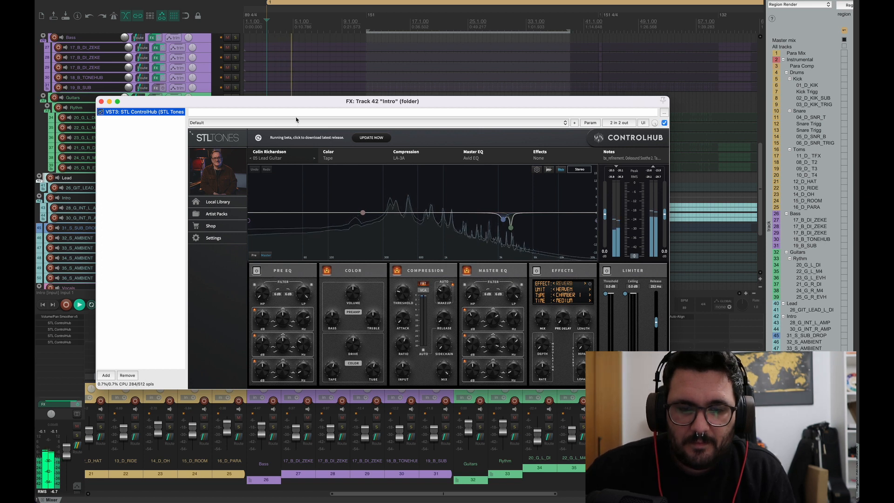
key(space)
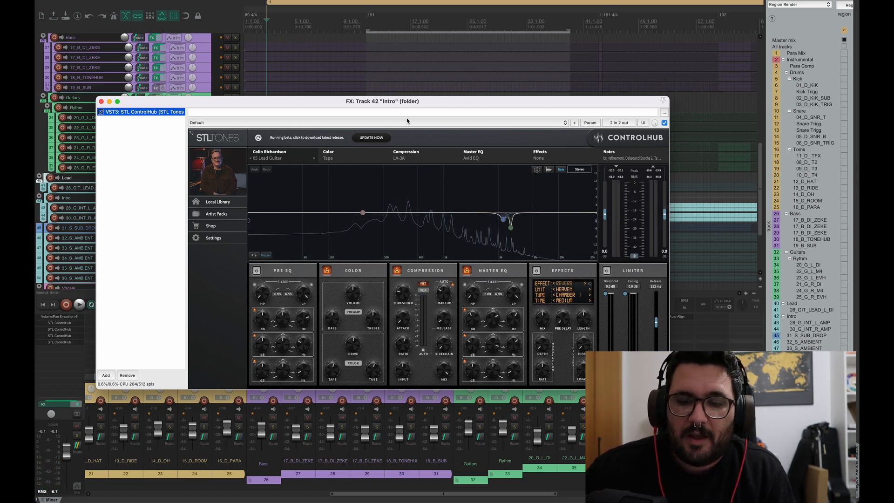
click(498, 212)
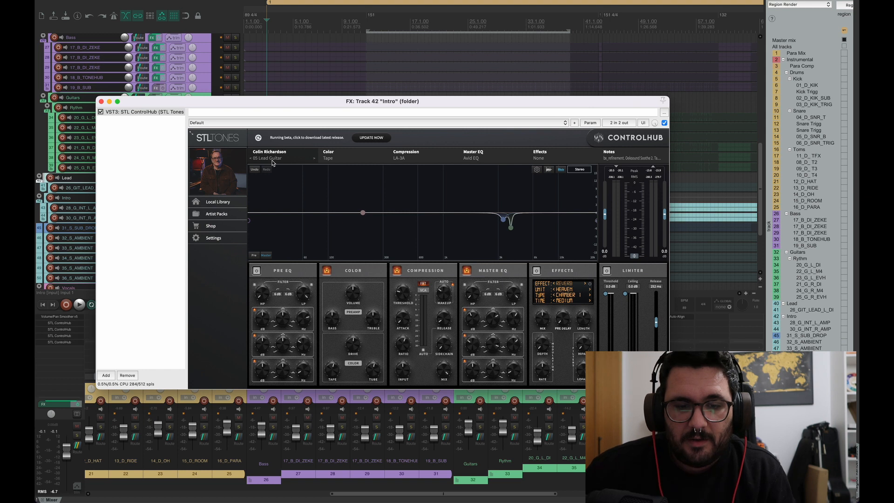
click(102, 101)
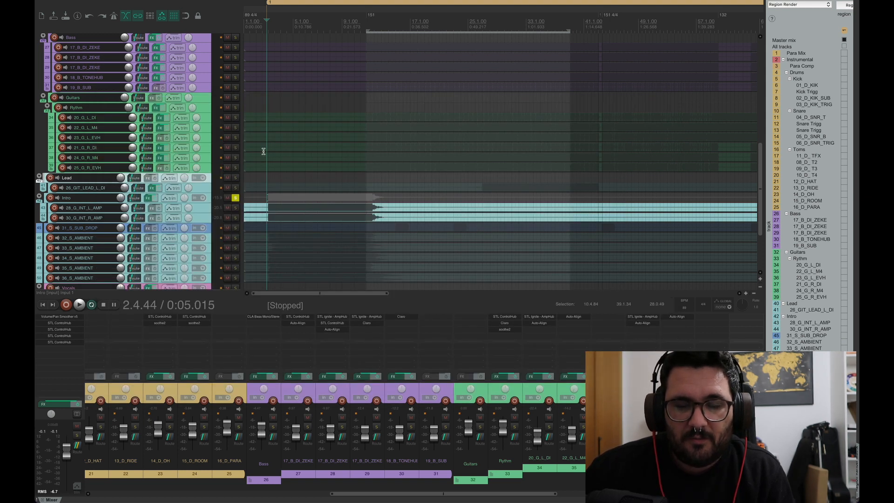
Step: Move the edit cursor to about bar 5 and start playback with the Intro folder soloed
click(486, 181)
click(299, 199)
key(space)
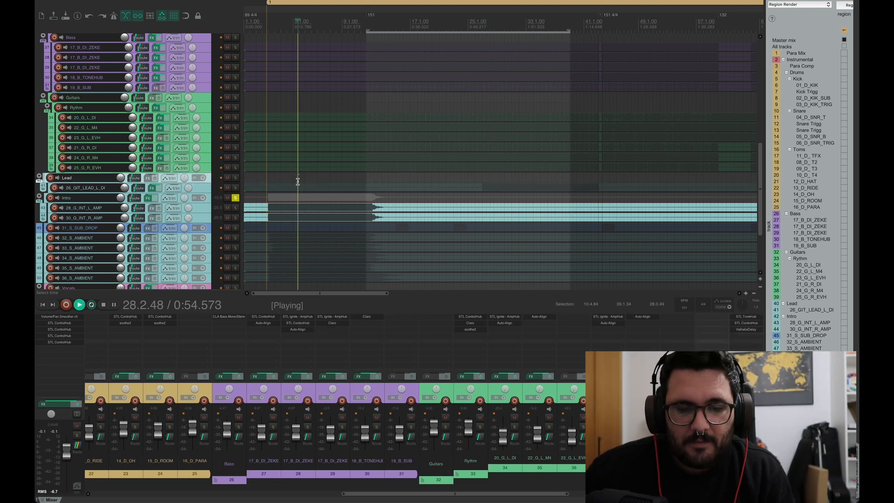
Step: Audition the soloed Intro folder's effects, review its STL ControlHub settings during playback, and close the effects window
click(156, 198)
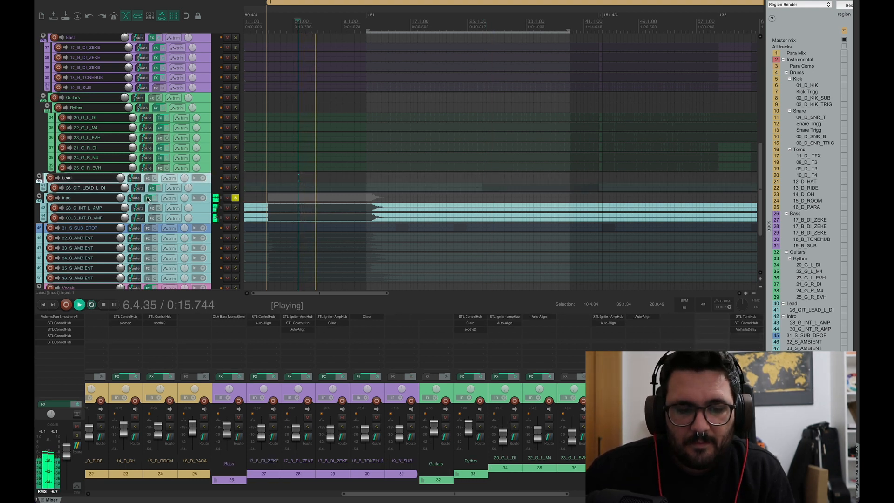
click(148, 198)
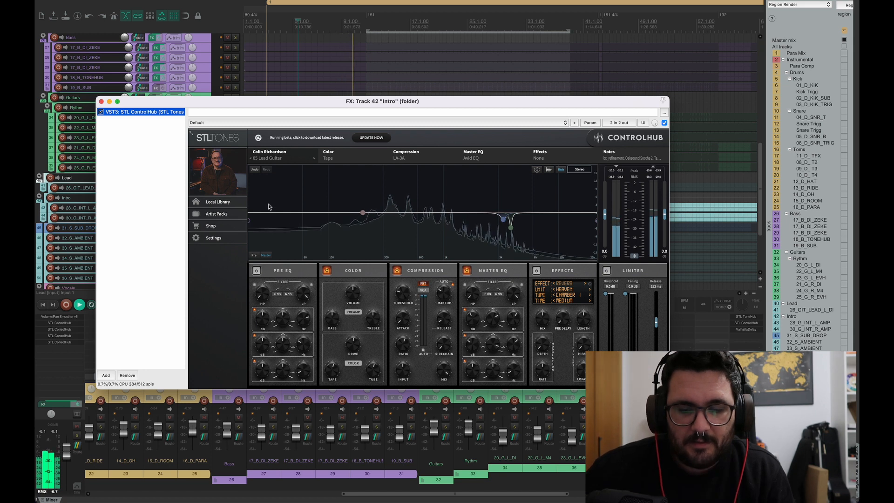
click(102, 102)
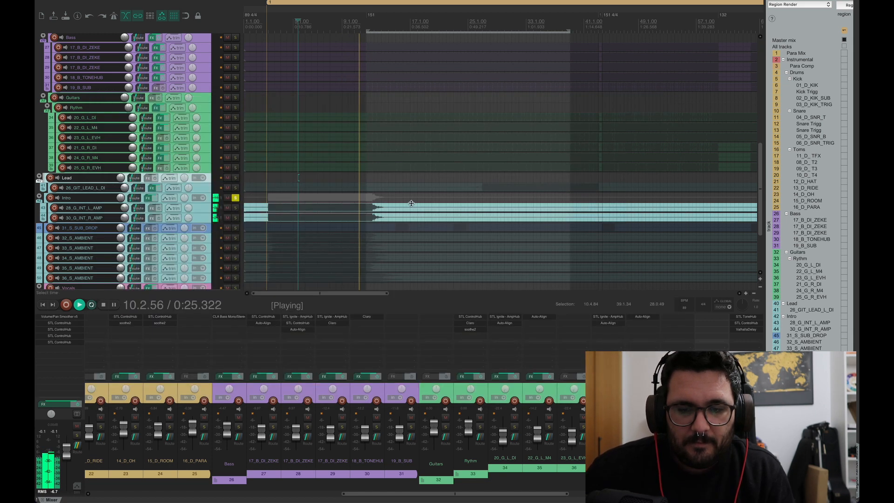
Step: Solo the Lead folder and play from about bar 26 with the effects on 26_GIT_LEAD_L_DI bypassed
key(space)
click(476, 179)
click(236, 179)
key(space)
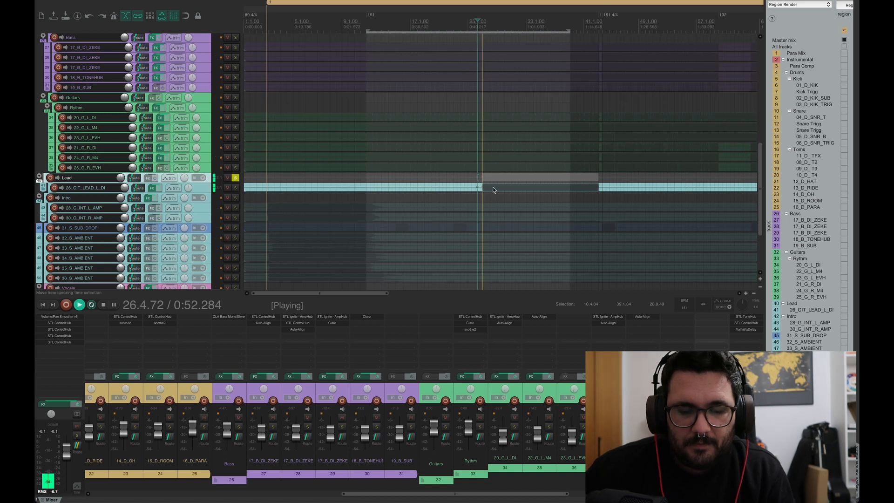
click(159, 188)
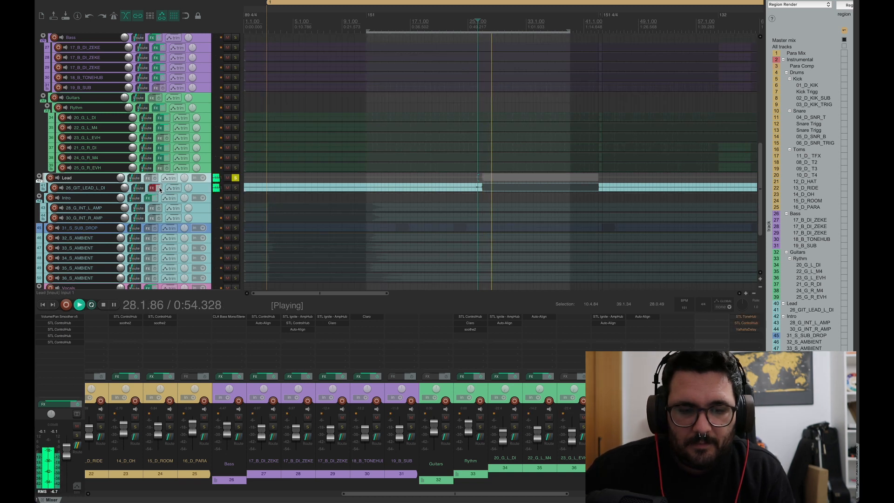
key(space)
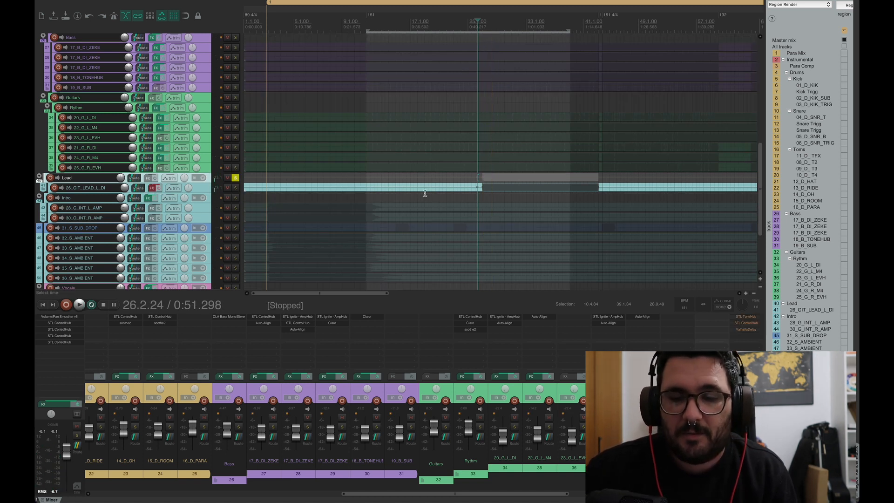
Step: Place the edit cursor at about bar 27 and examine STL ToneHub and STL ControlHub in the 26_GIT_LEAD_L_DI effects chain
click(488, 179)
click(151, 188)
click(164, 81)
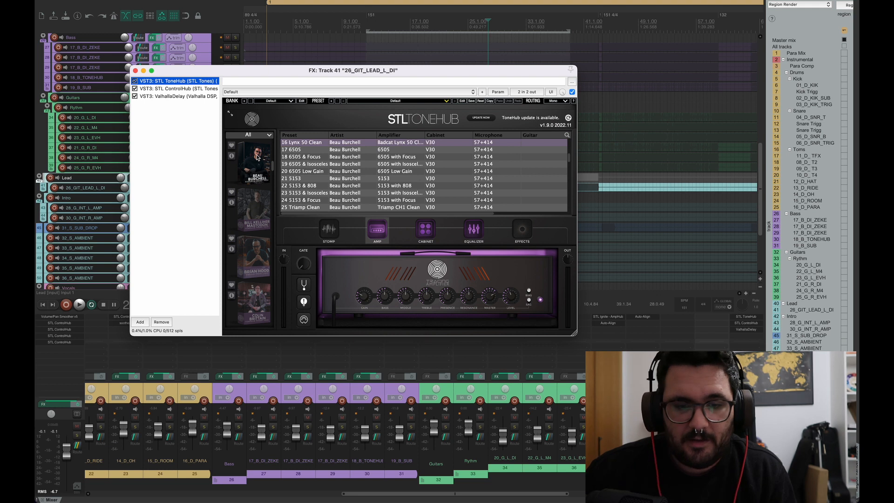
scroll(369, 187, up, 1)
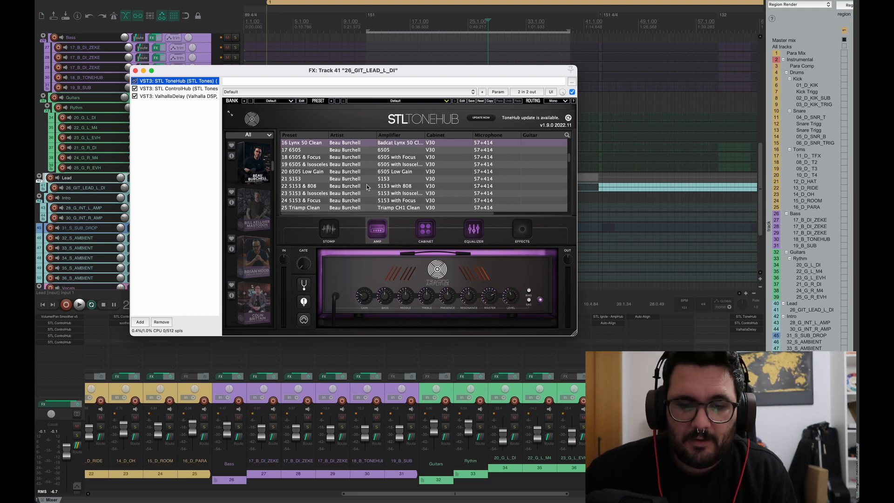
click(177, 88)
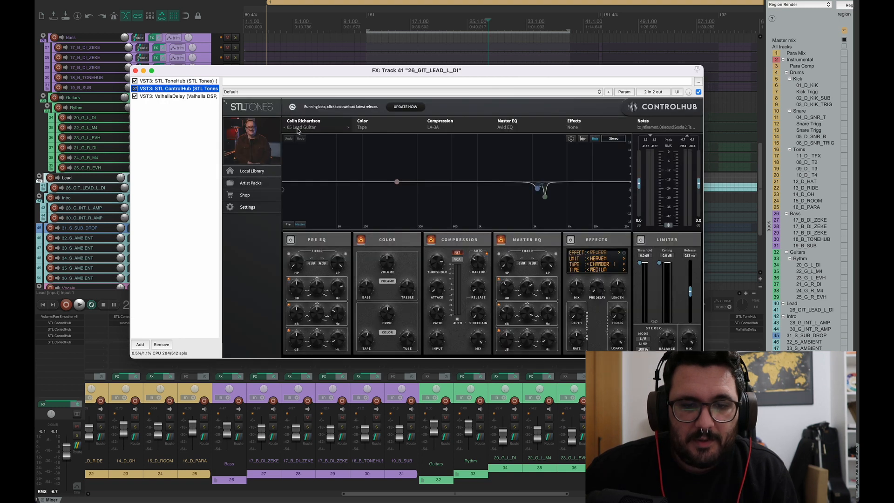
Step: Play the lead guitar with ValhallaDelay disabled, switching STL ControlHub off and on to compare the sound
key(space)
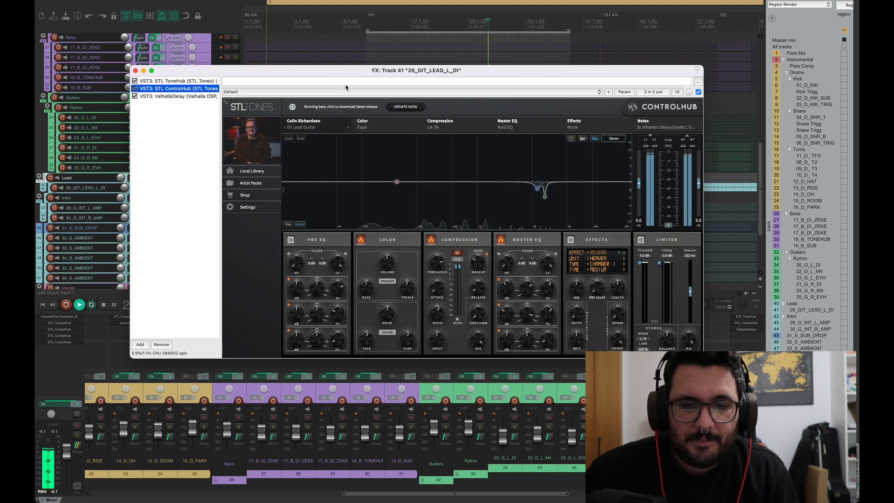
click(135, 89)
click(135, 96)
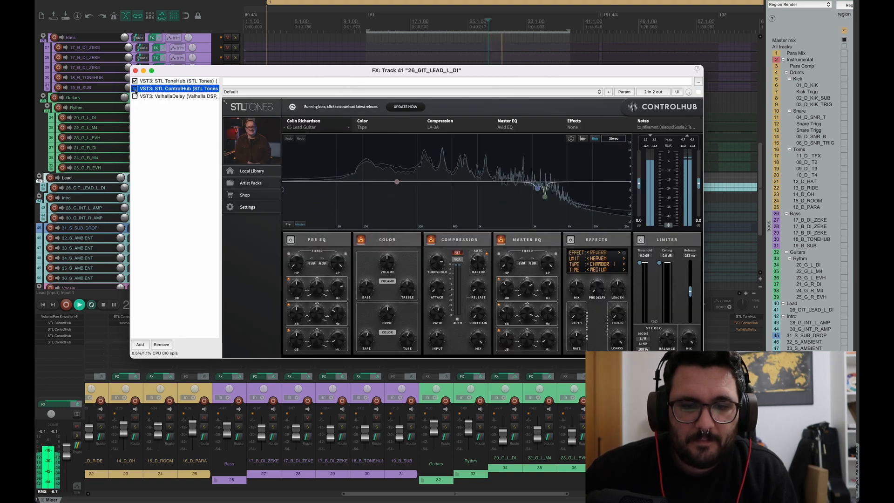
click(135, 89)
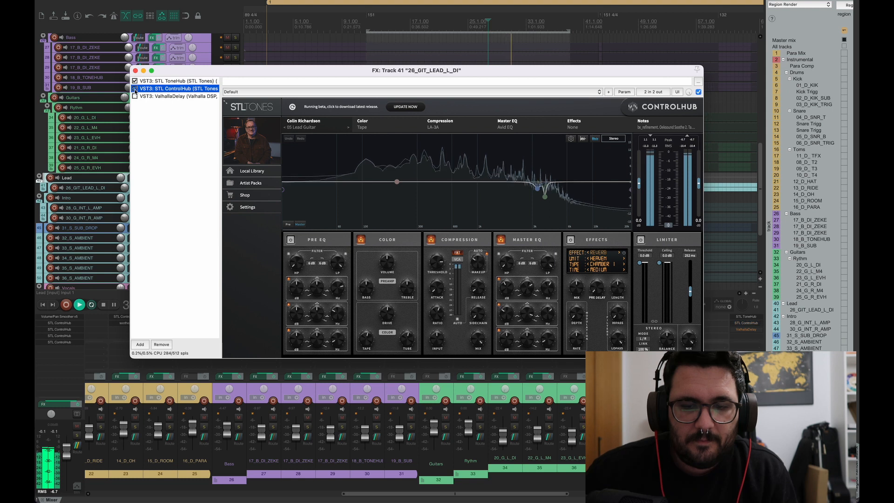
click(135, 88)
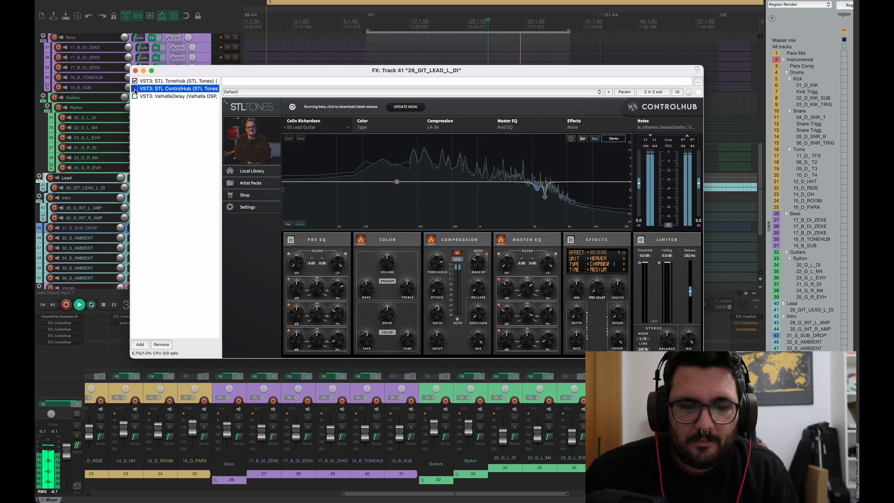
click(135, 89)
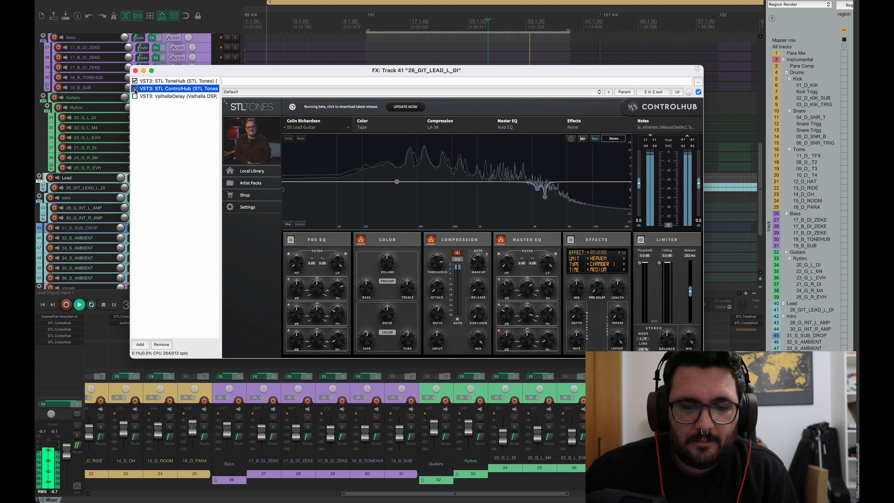
key(space)
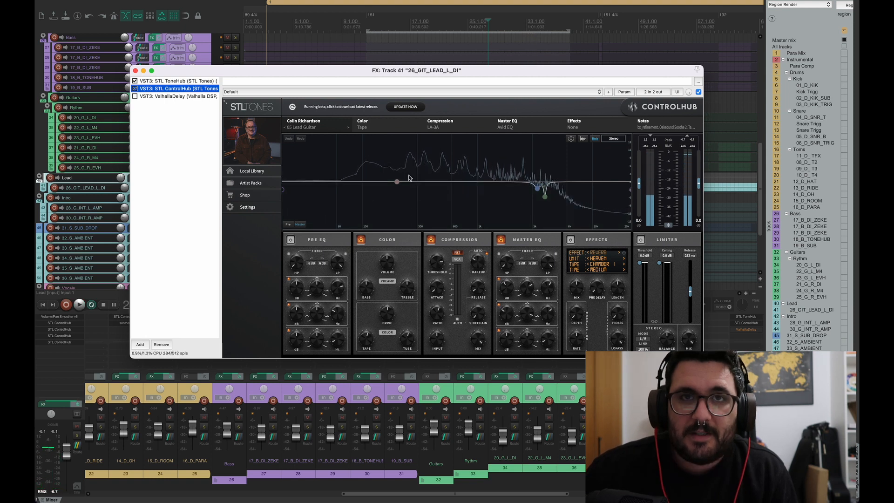
Step: Inspect the low EQ band in STL ControlHub and replay the lead guitar with the plugin bypassed
mouse_move(393, 180)
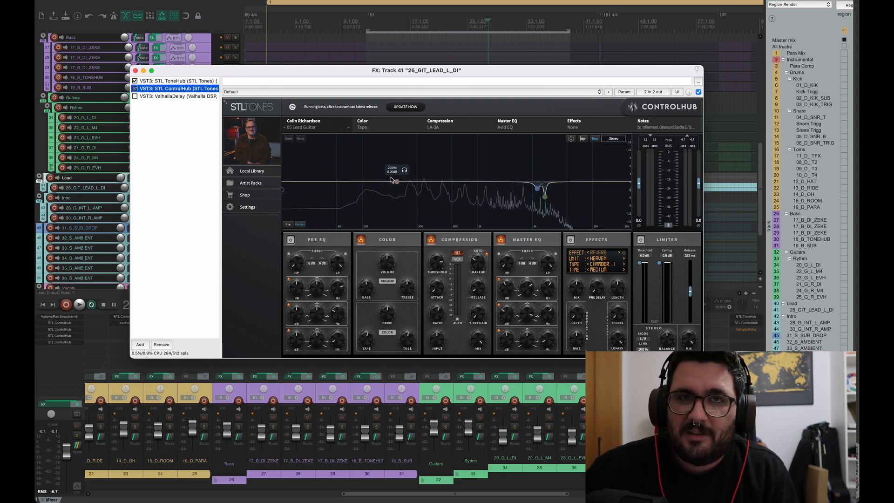
key(space)
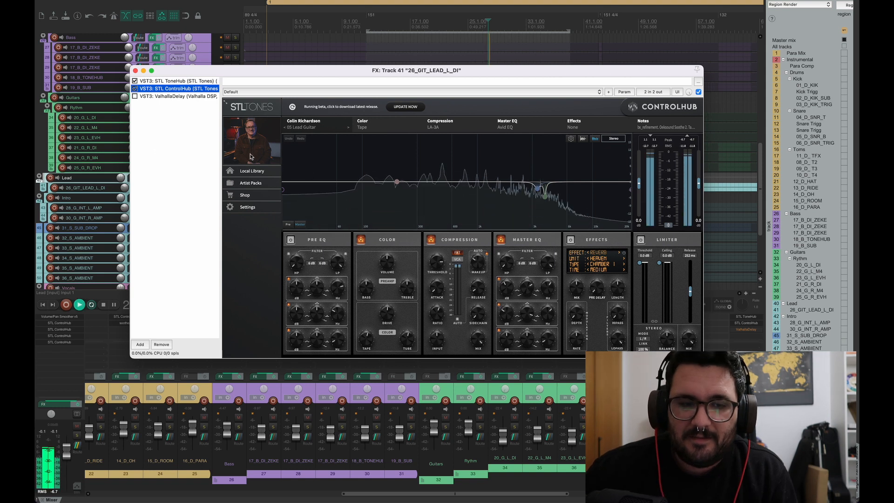
click(135, 89)
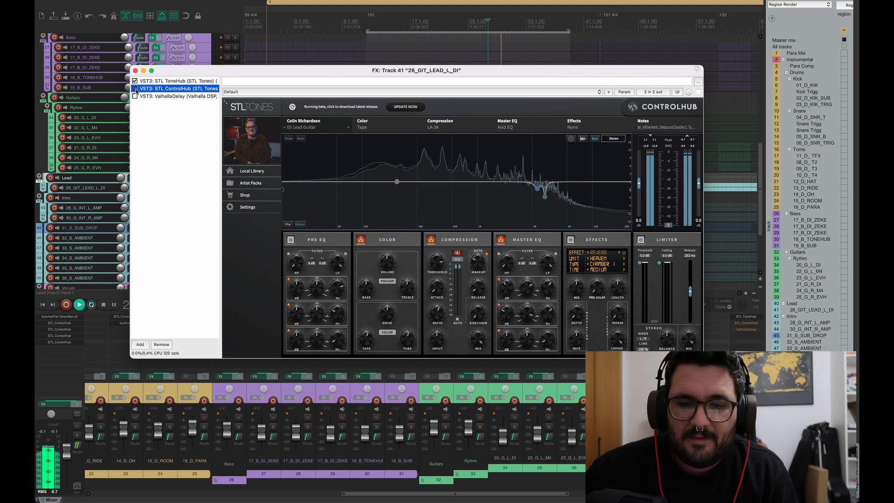
key(space)
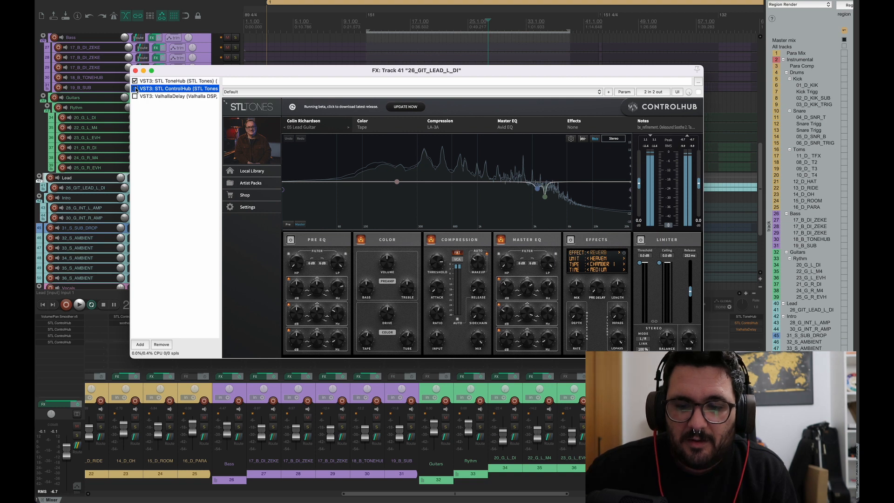
Step: Replay the lead passage and compare it with STL ControlHub enabled and bypassed, leaving the plugin enabled
key(space)
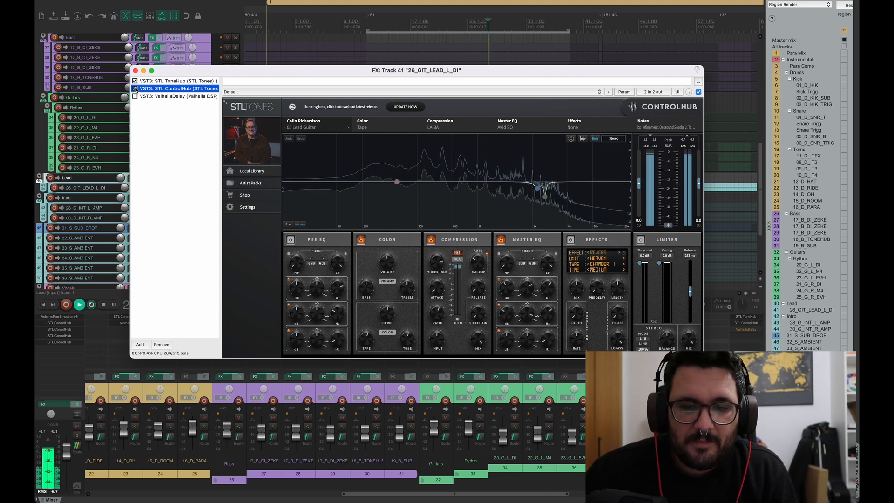
click(135, 89)
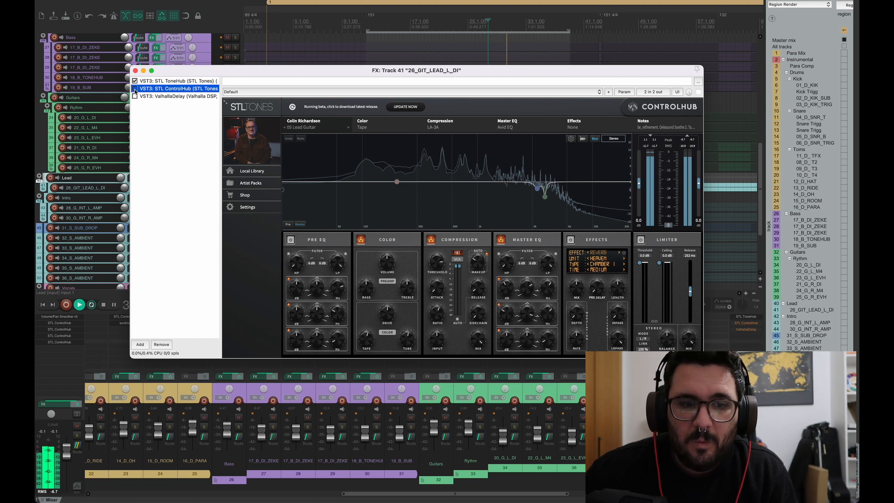
click(135, 88)
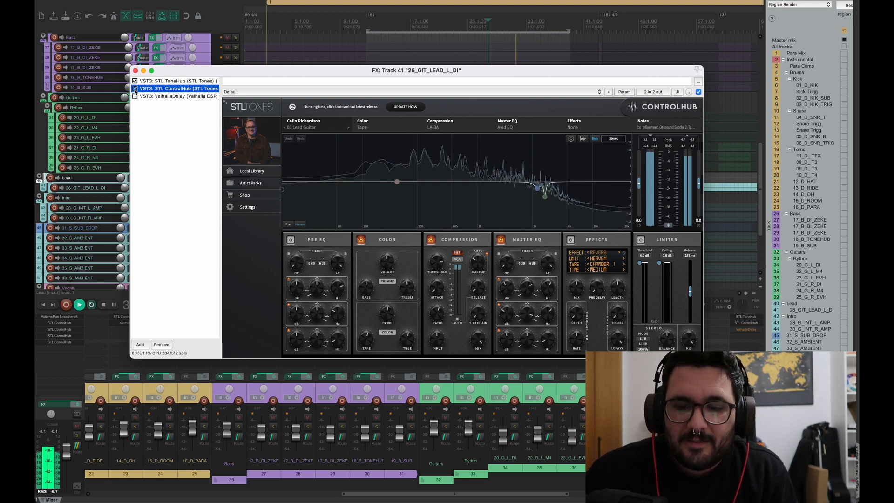
key(space)
Step: Re-enable ValhallaDelay on 26_GIT_LEAD_L_DI, review its settings, and audition the lead with the delay
click(137, 97)
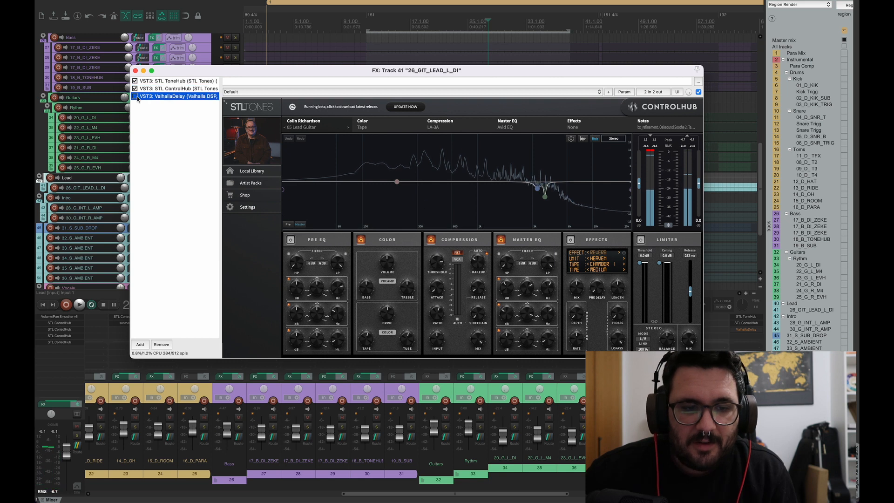
click(135, 97)
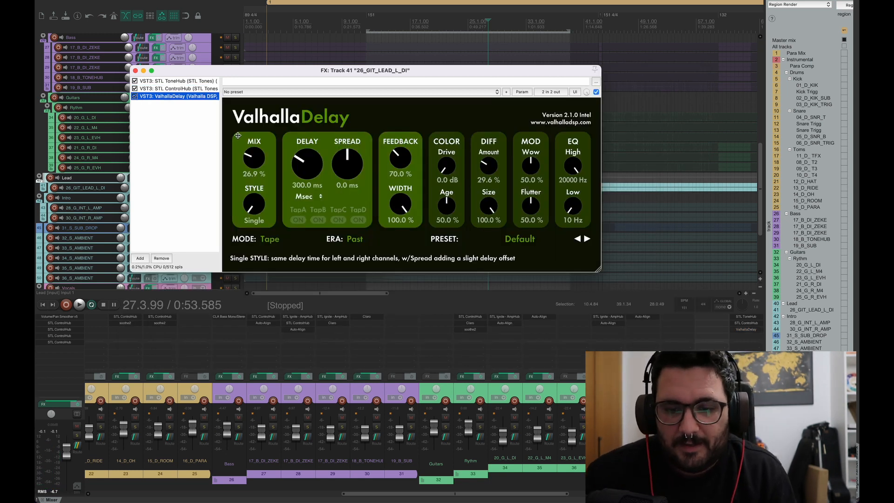
key(space)
key(space)
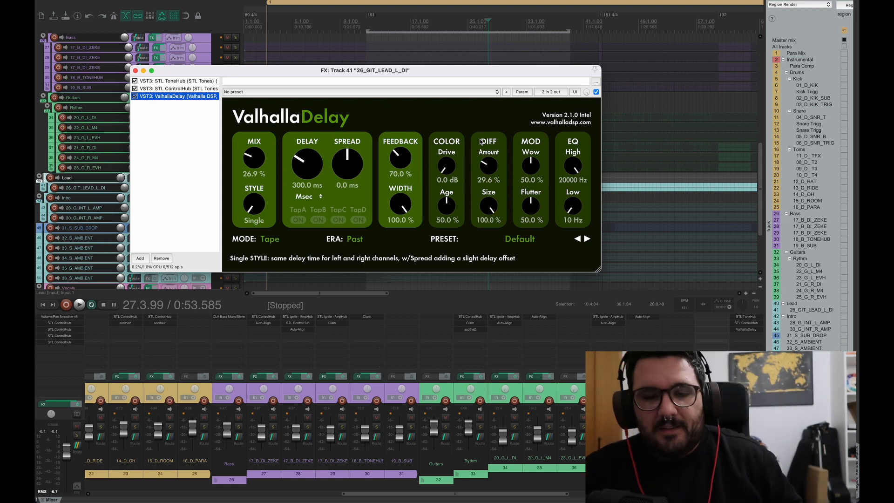
Step: Close the effects window, unsolo the Lead folder, and compare 26_GIT_LEAD_L_DI with and without effects in the full mix
click(134, 71)
key(space)
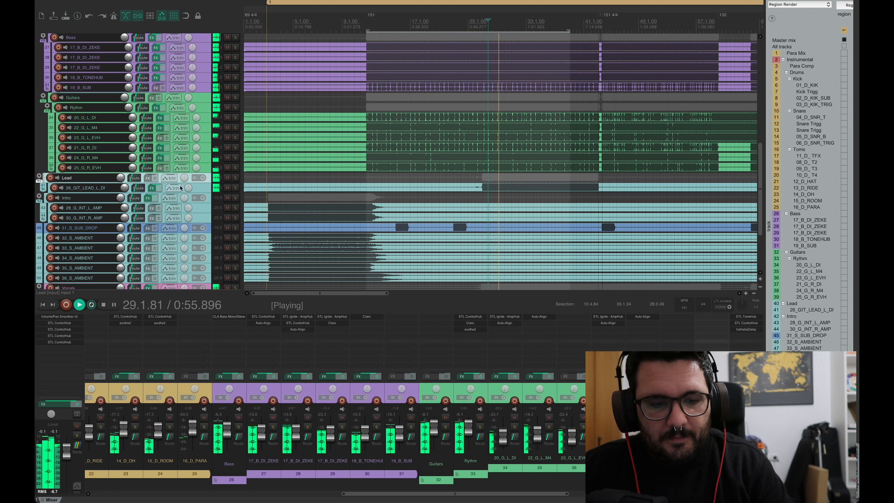
click(159, 188)
click(159, 188)
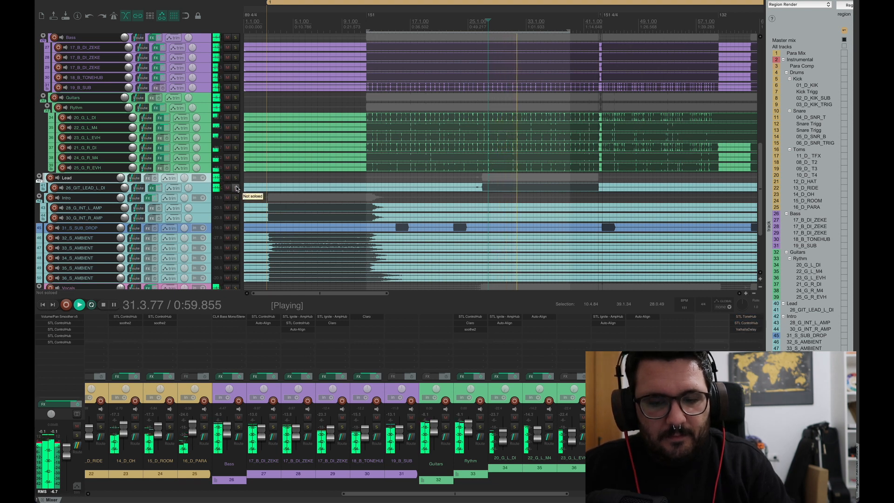
Step: Solo 41_V_SCRM_LUKE_MAIN at about bar 44, open its effects chain, and move the window fully into view
scroll(228, 188, down, 6)
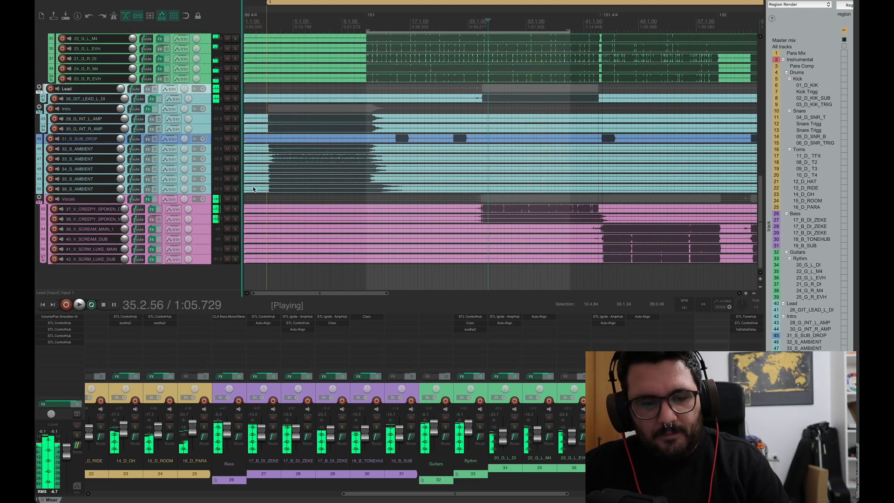
key(space)
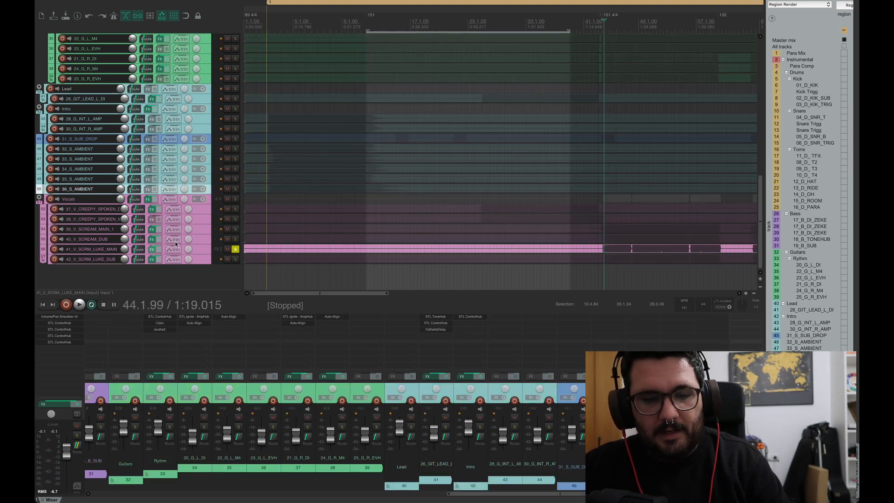
click(151, 249)
click(93, 16)
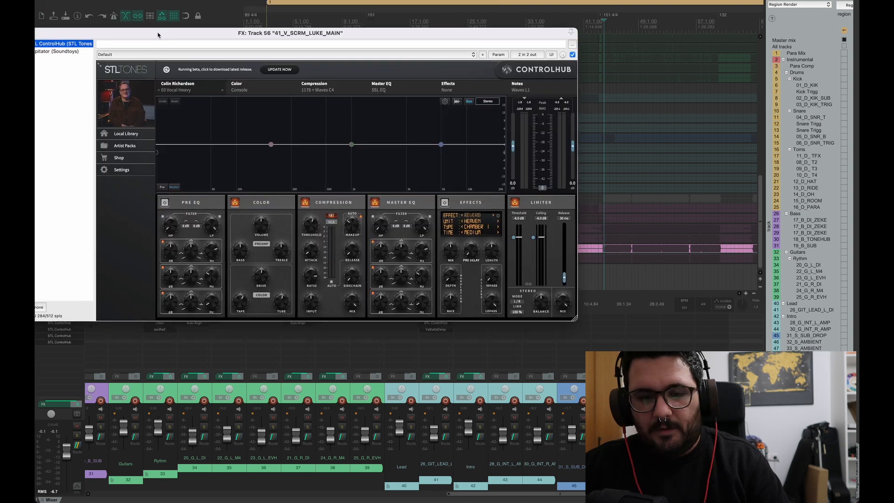
drag(162, 34, 182, 44)
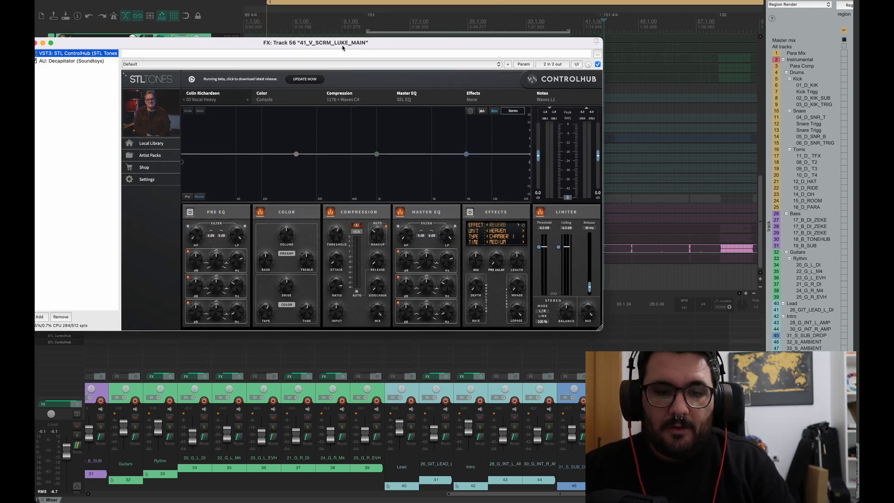
drag(344, 46, 350, 23)
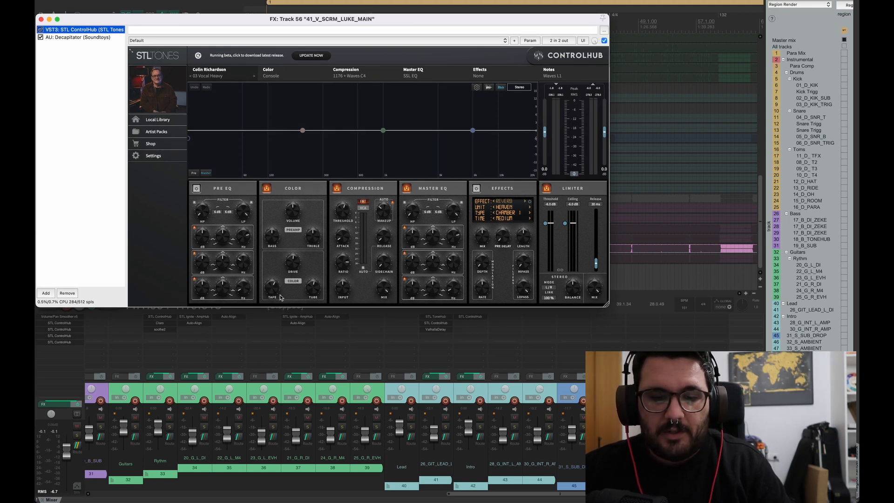
Step: Play the soloed scream vocal with Decapitator disabled, switching STL ControlHub off and on to compare the sound
key(space)
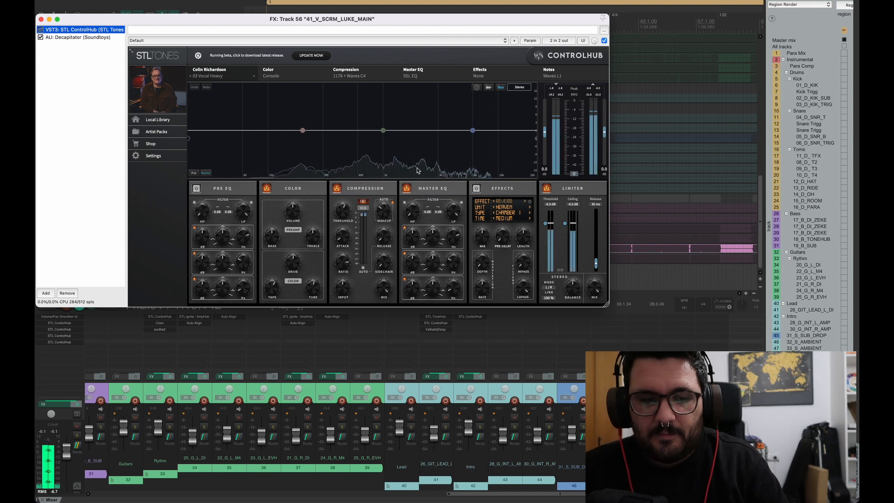
click(41, 37)
click(41, 30)
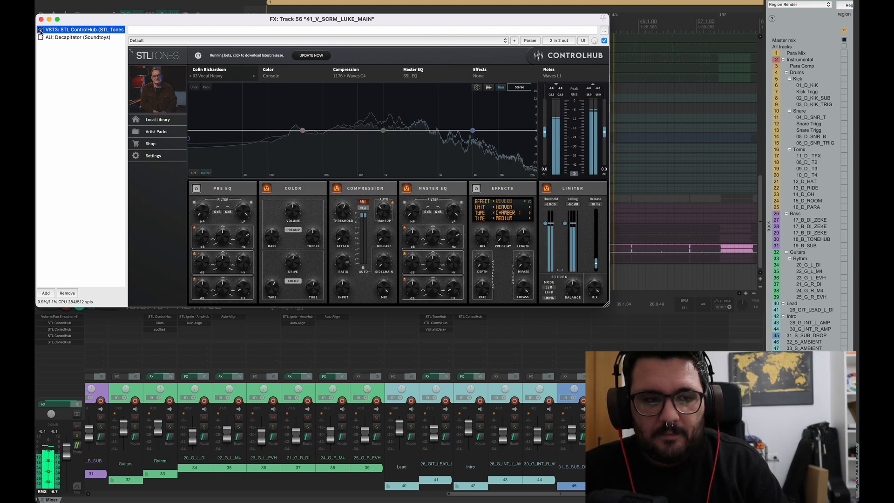
click(41, 30)
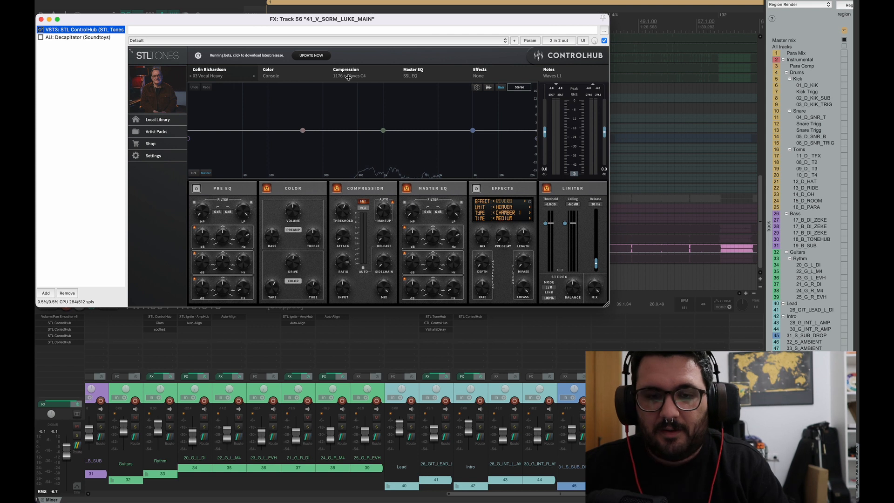
Step: Review STL ControlHub on the playing scream vocal, re-enable Decapitator in its chain, and show Decapitator's settings
drag(334, 22, 362, 24)
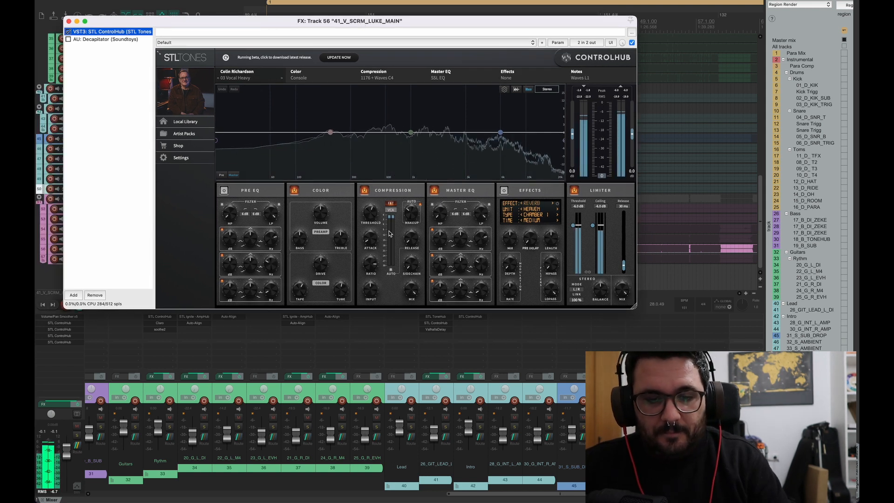
click(372, 242)
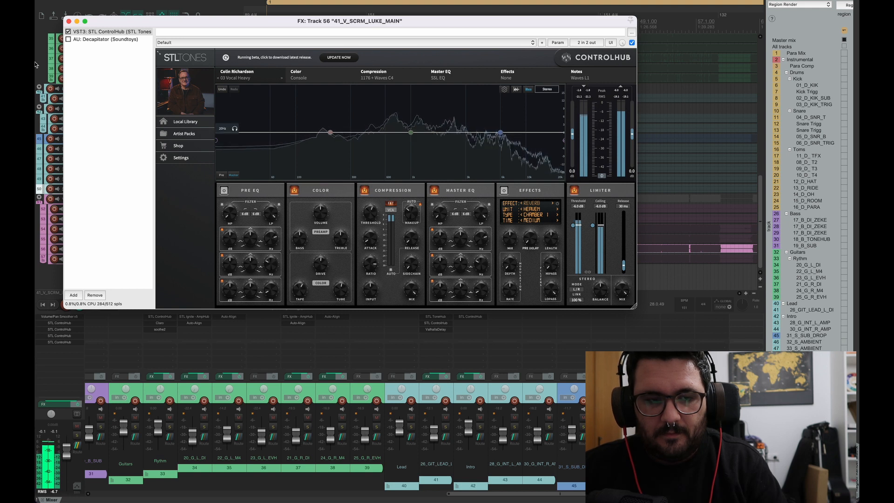
click(81, 31)
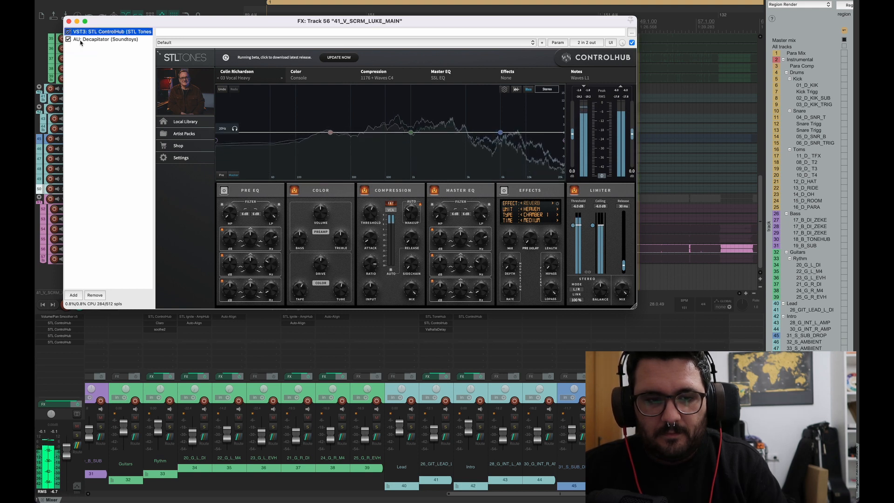
click(81, 39)
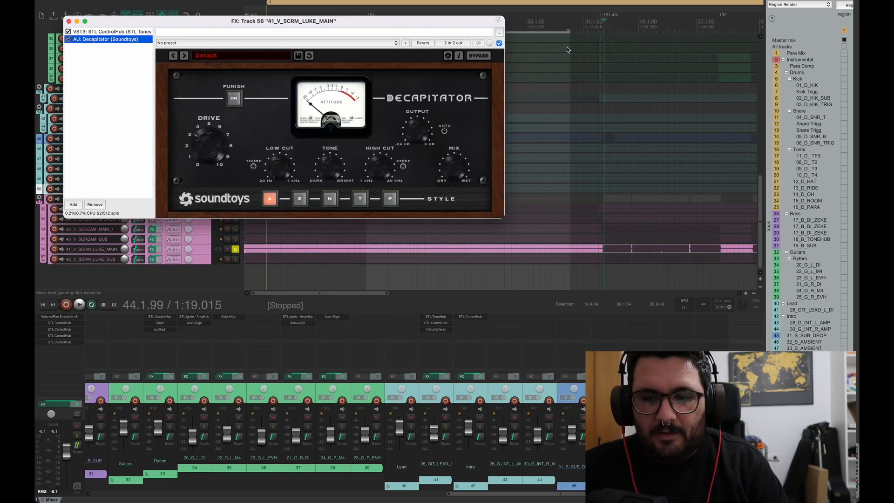
Step: Set the time selection from about bar 44 to bar 60 and play the soloed scream vocal with Decapitator switched off and on
drag(605, 29, 719, 36)
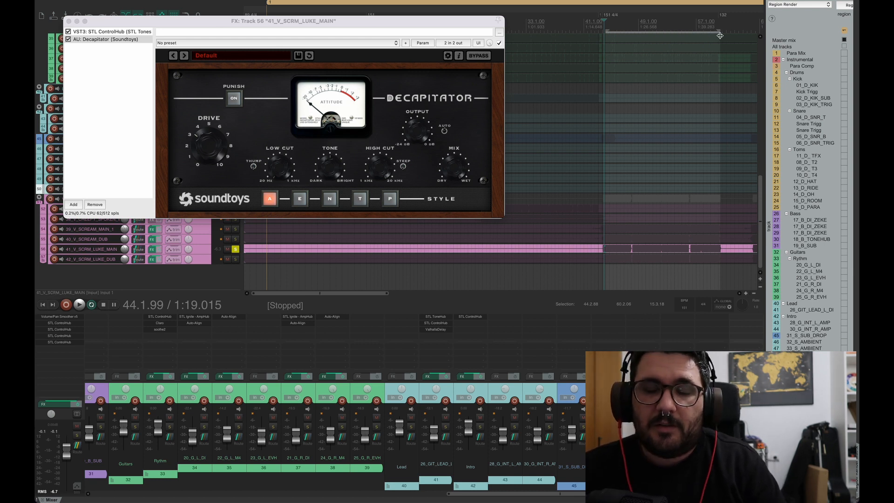
key(space)
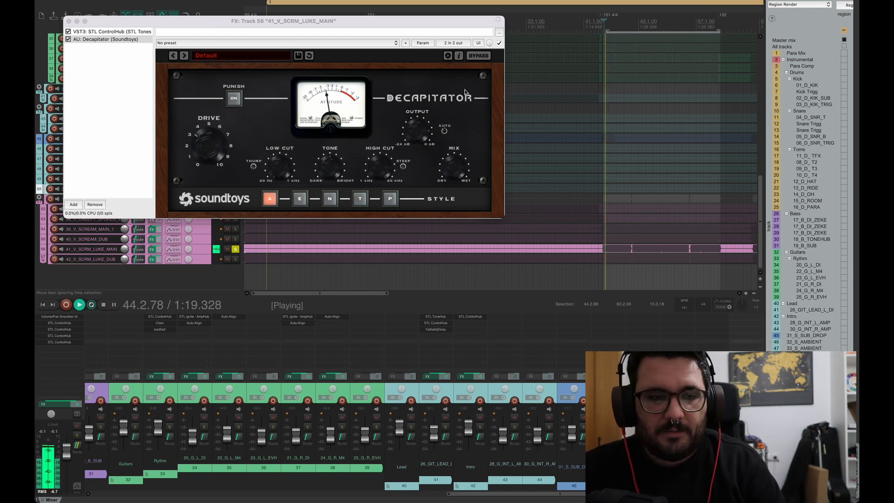
click(68, 39)
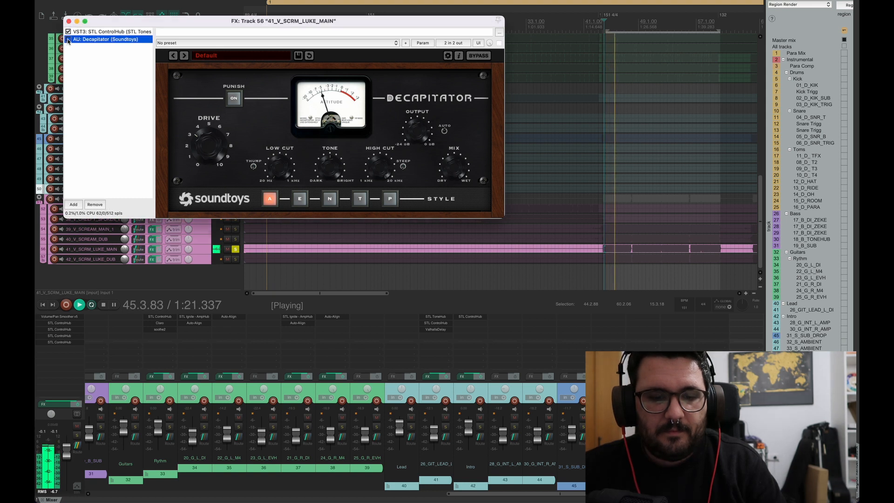
click(68, 39)
Step: Unsolo the scream vocal to hear it in the full mix, and close its effects window
click(235, 250)
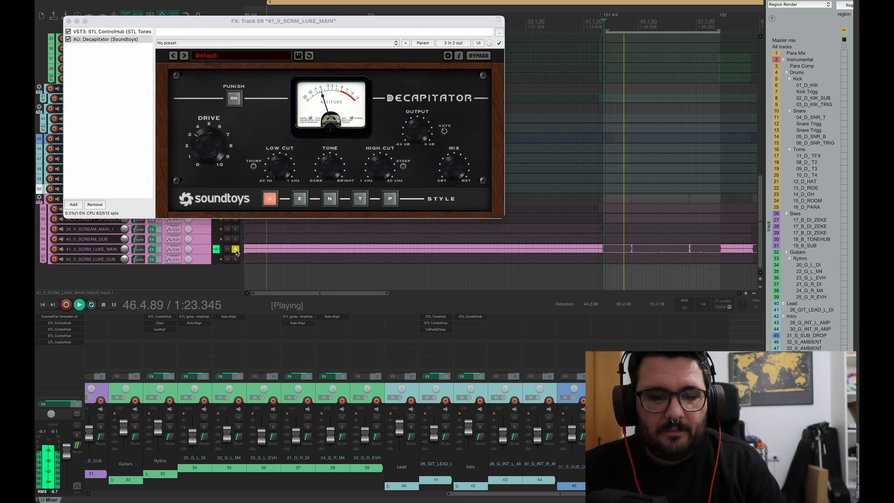
click(235, 250)
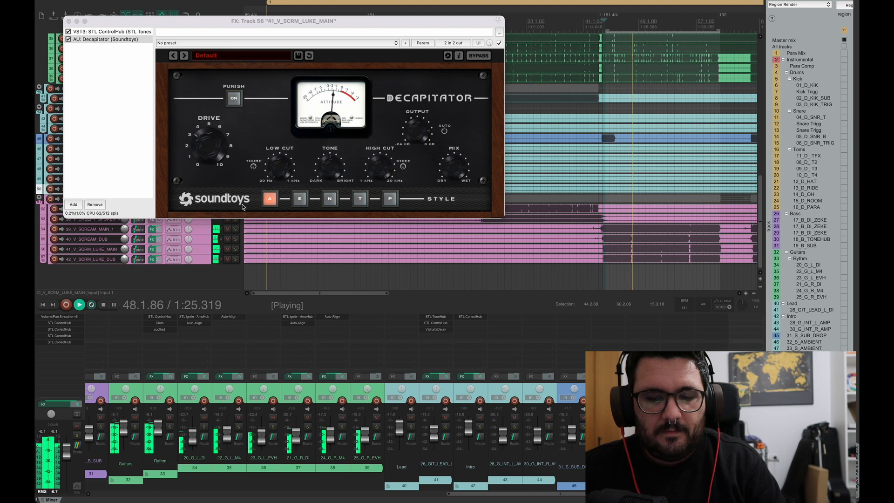
click(69, 22)
Step: Open the Vocals folder's effects chain, solo the folder, and move the window clear of the arrangement
scroll(262, 211, right, 5)
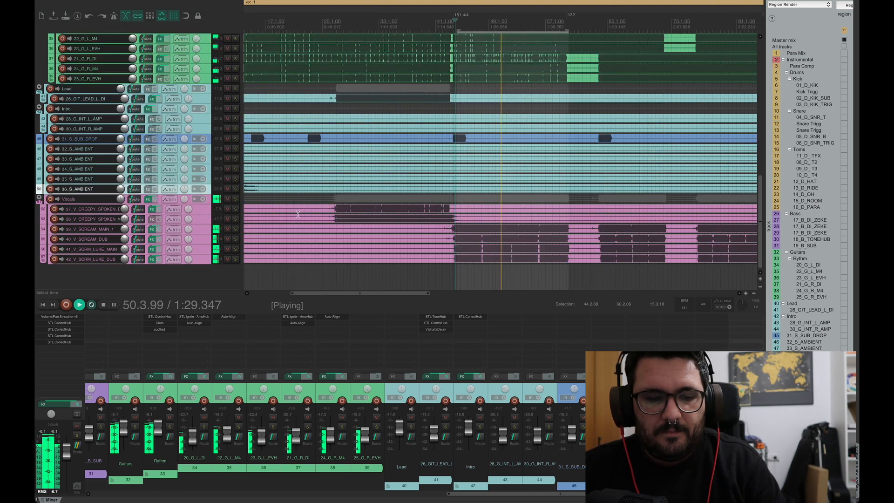
click(146, 200)
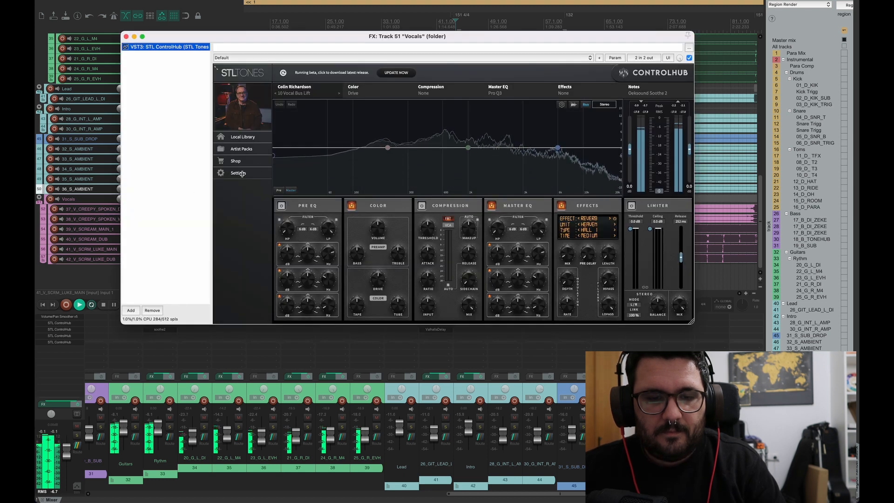
drag(402, 36, 436, 254)
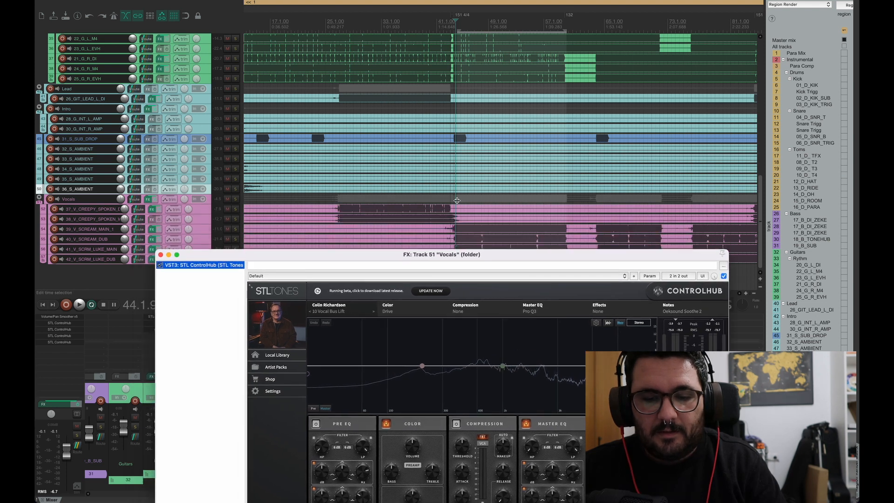
click(235, 200)
drag(198, 255, 177, 51)
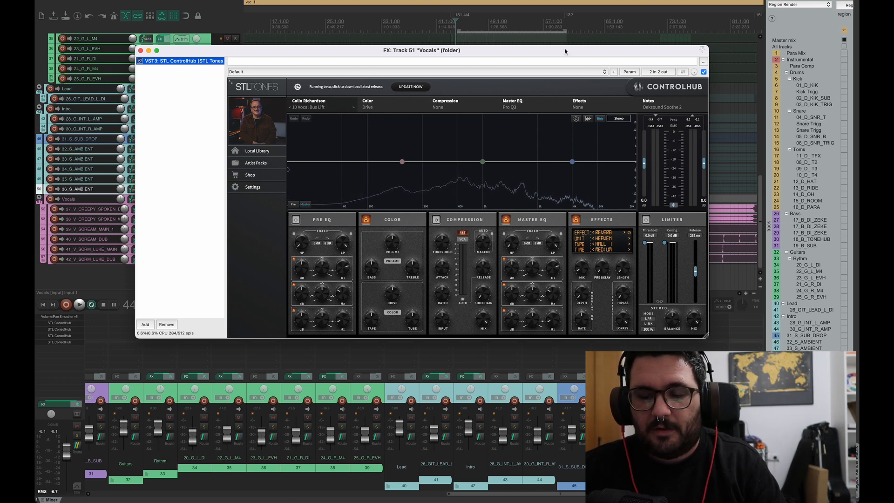
drag(564, 51, 537, 224)
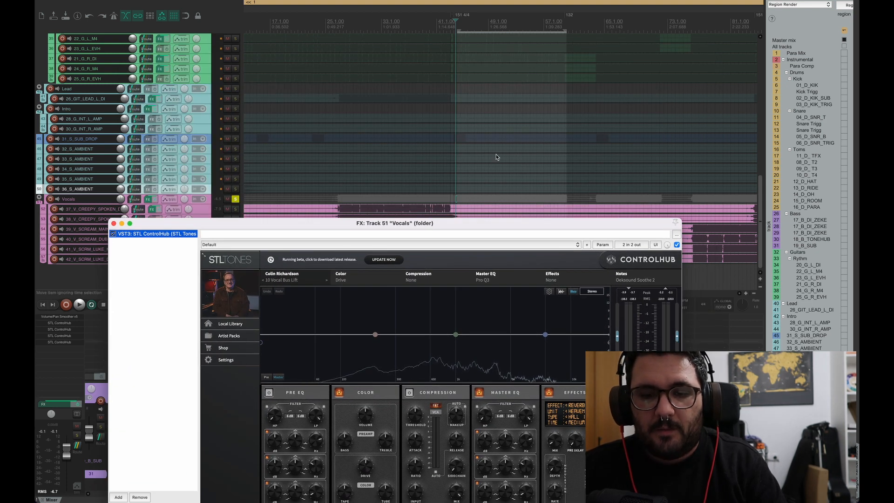
Step: Play the soloed Vocals folder while switching its STL ControlHub off and on to compare the bus processing
key(space)
drag(469, 224, 471, 73)
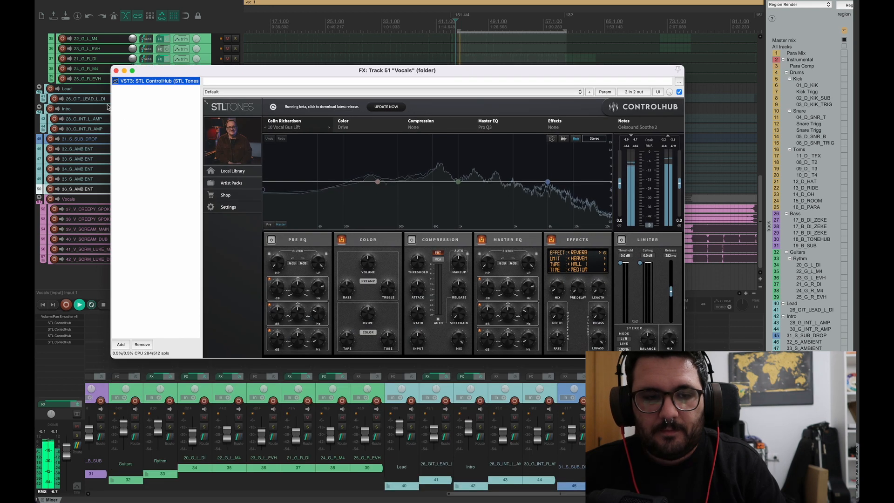
click(115, 81)
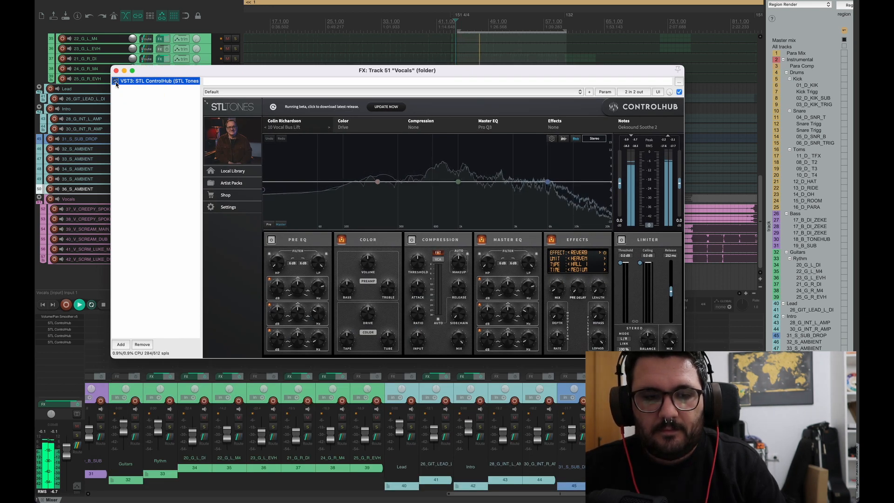
click(115, 82)
click(115, 81)
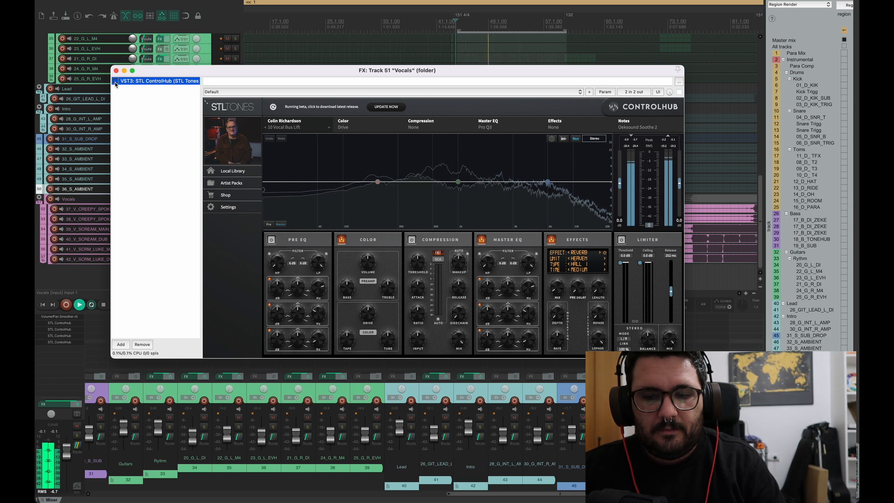
click(116, 81)
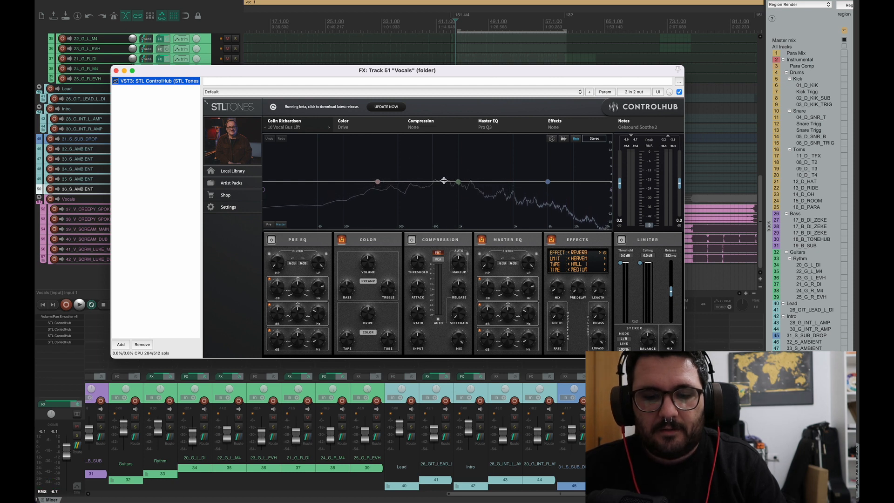
key(space)
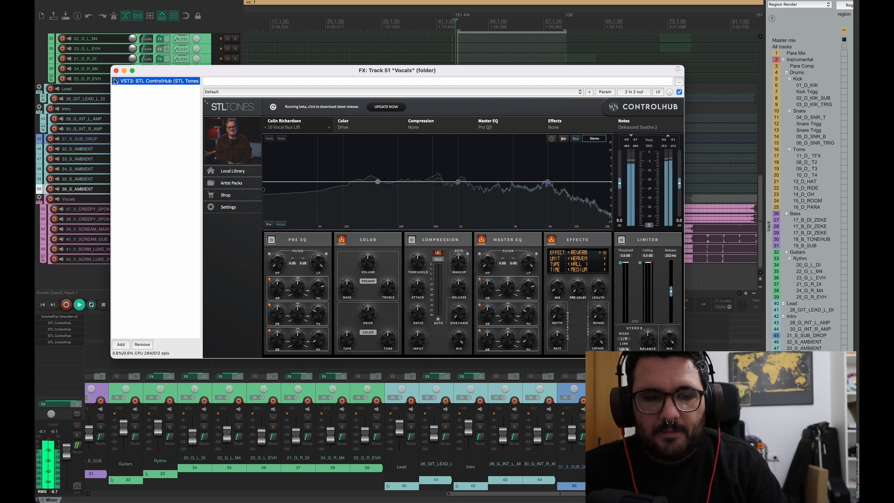
click(115, 81)
click(116, 81)
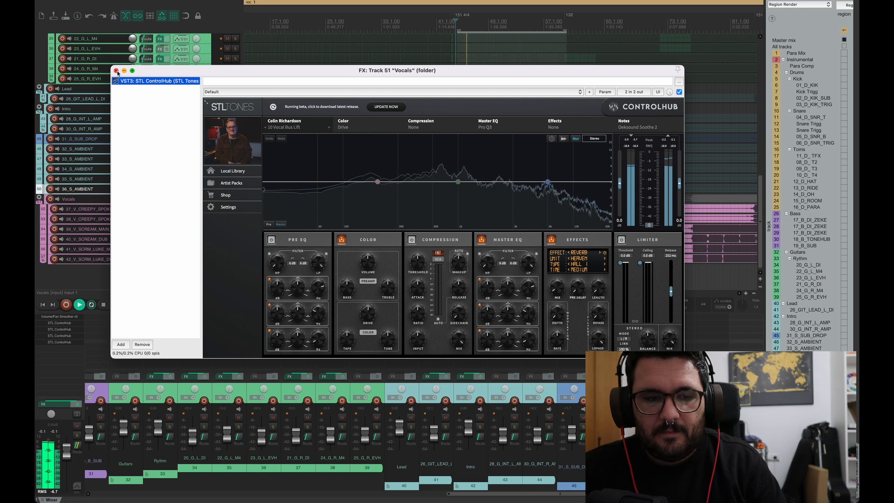
Step: Close the effects window, unsolo the Vocals folder for the full mix, and solo the Instrumental folder before stopping playback
click(116, 70)
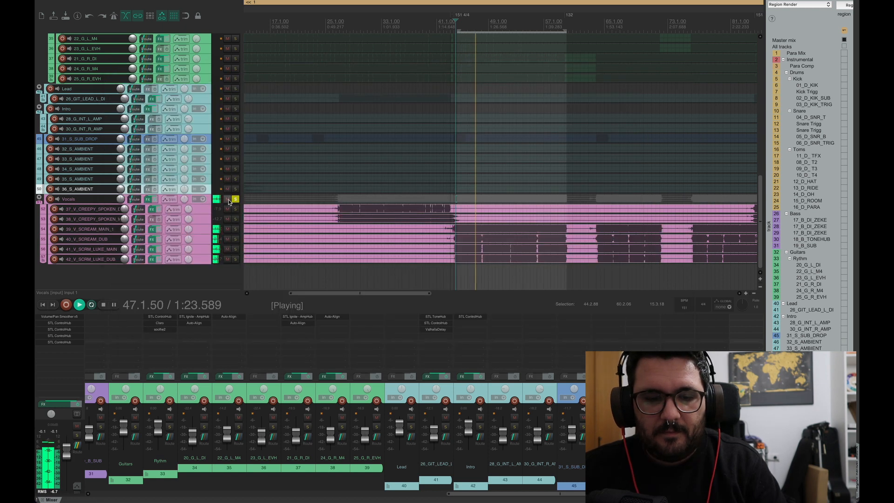
scroll(236, 201, up, 5)
scroll(236, 201, up, 6)
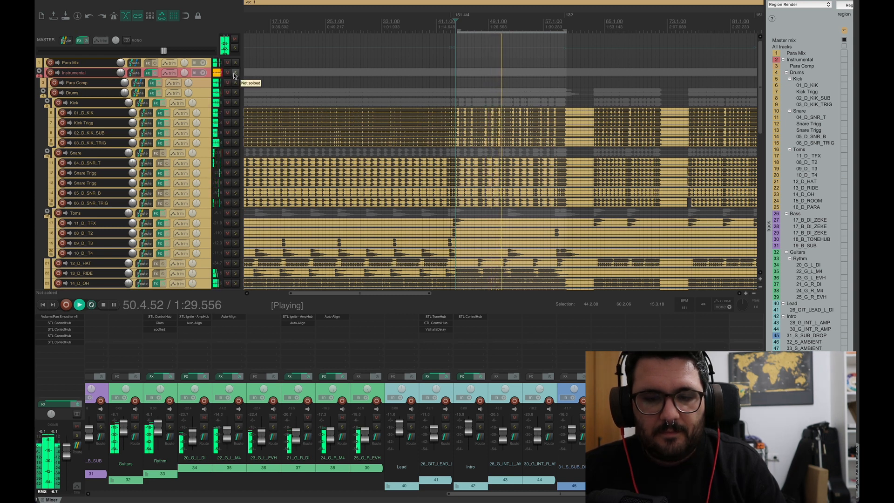
click(235, 73)
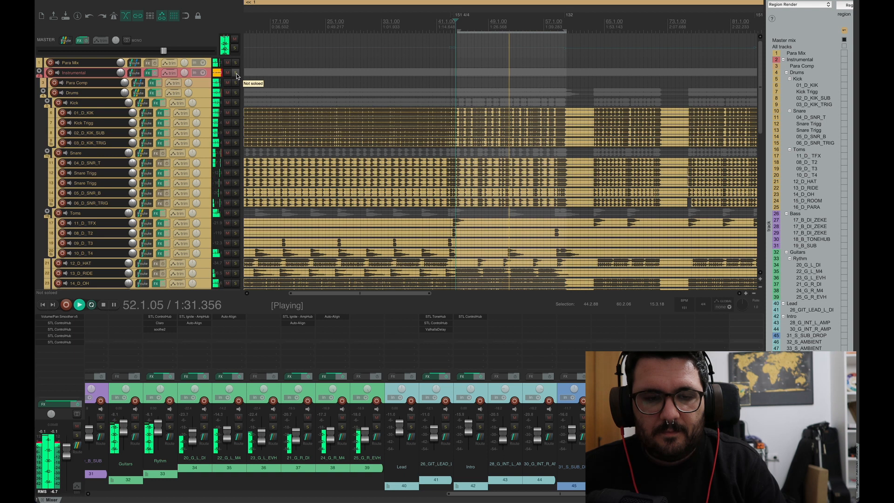
key(space)
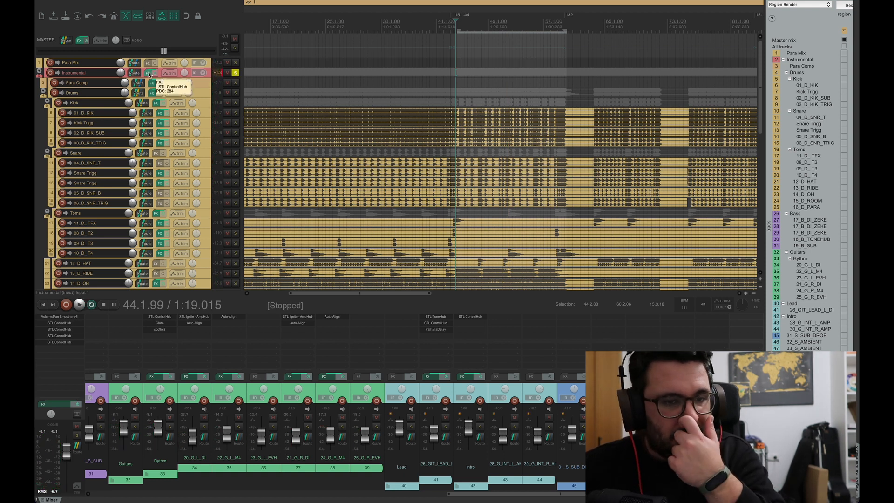
Step: Solo the Para Mix track in place of the Instrumental folder and play it briefly
scroll(165, 108, down, 10)
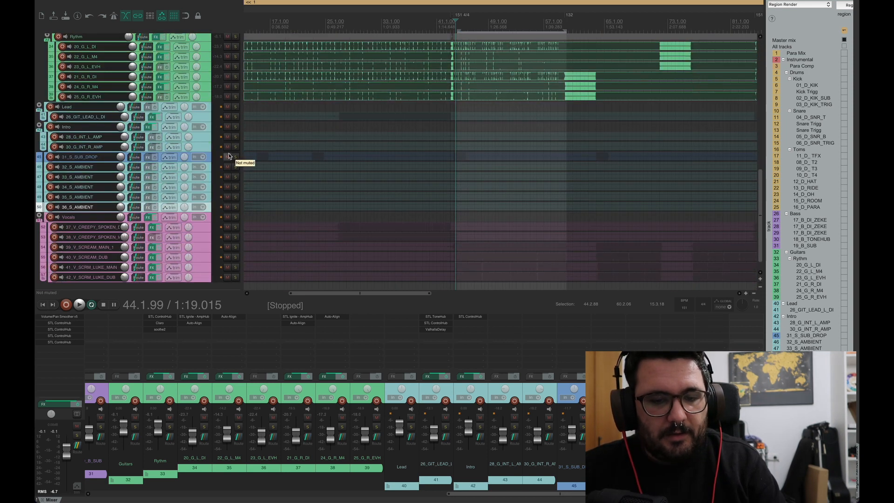
scroll(228, 156, up, 12)
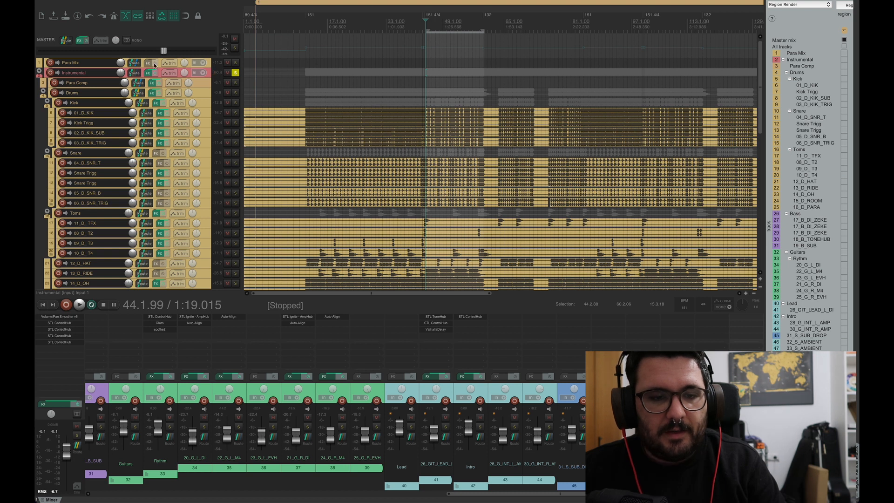
click(211, 63)
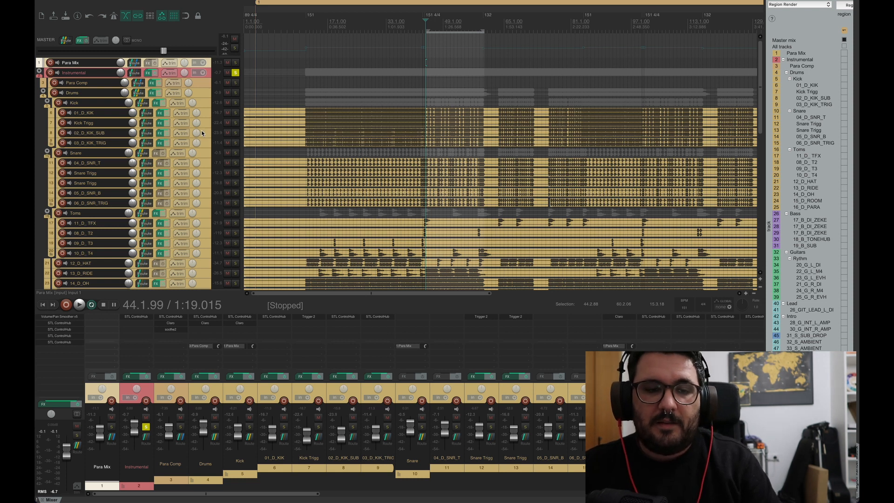
click(235, 63)
click(235, 73)
key(space)
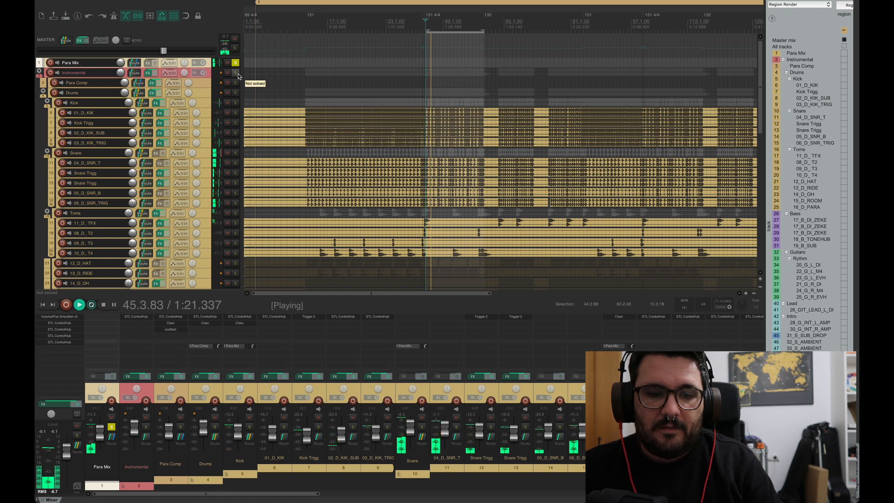
key(space)
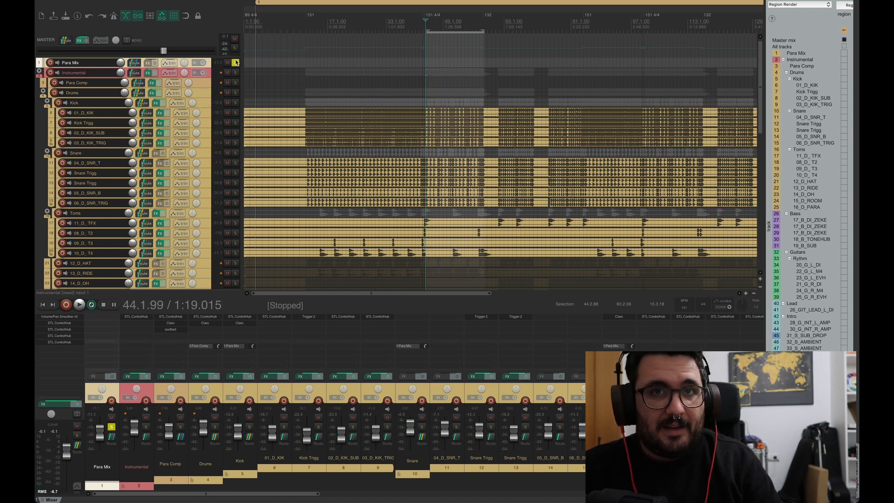
Step: Review the receives in Para Mix's routing, close the routing window, and unsolo Para Mix
click(134, 63)
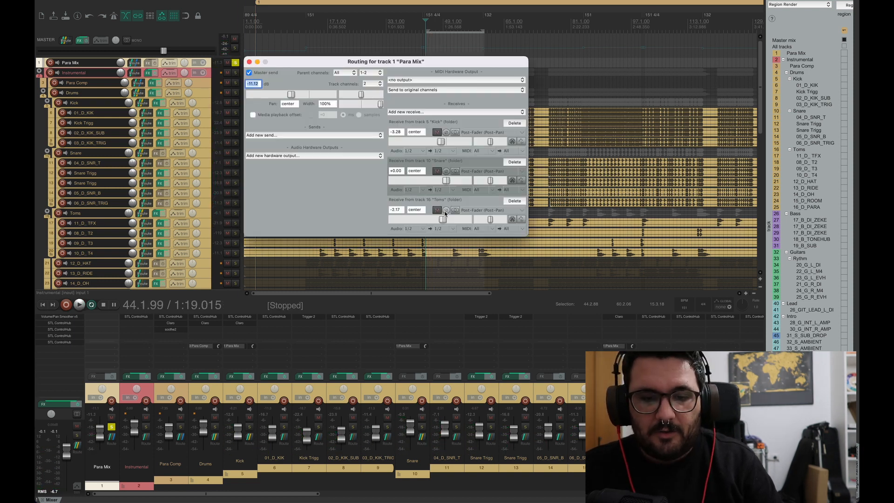
click(250, 62)
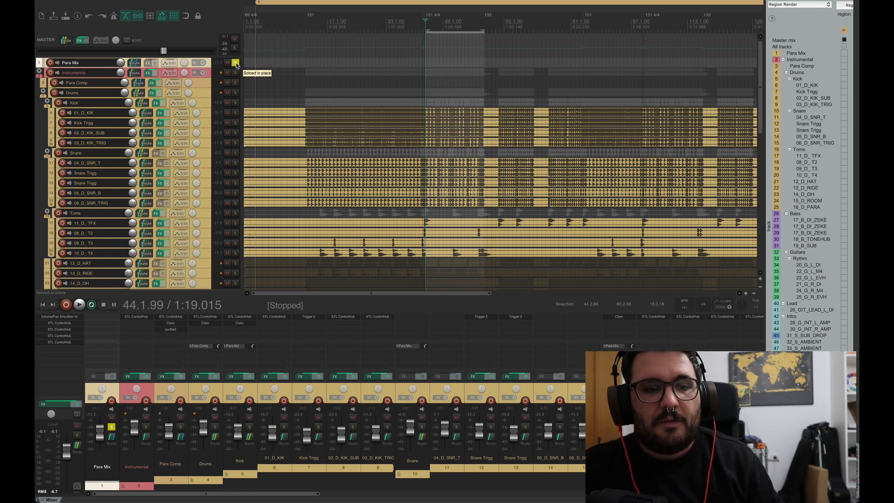
click(236, 63)
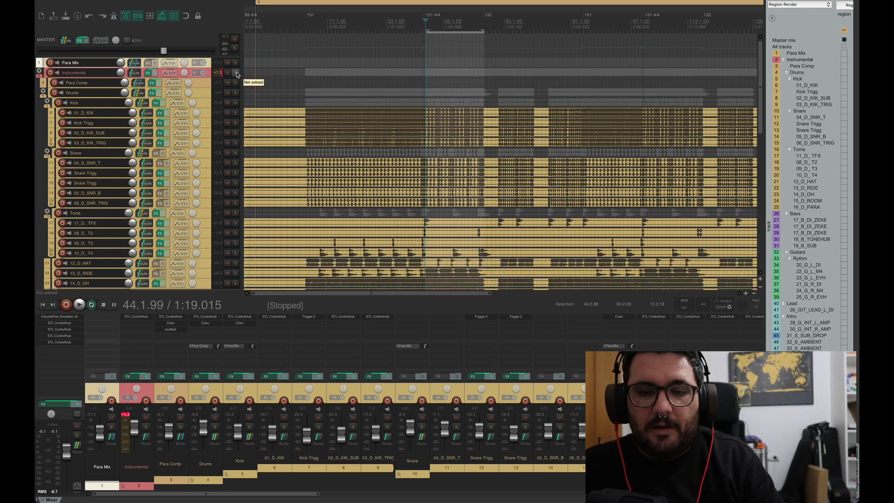
Step: Open the Instrumental folder's STL ControlHub, move its window clear of the track list and show its preset categories
click(148, 72)
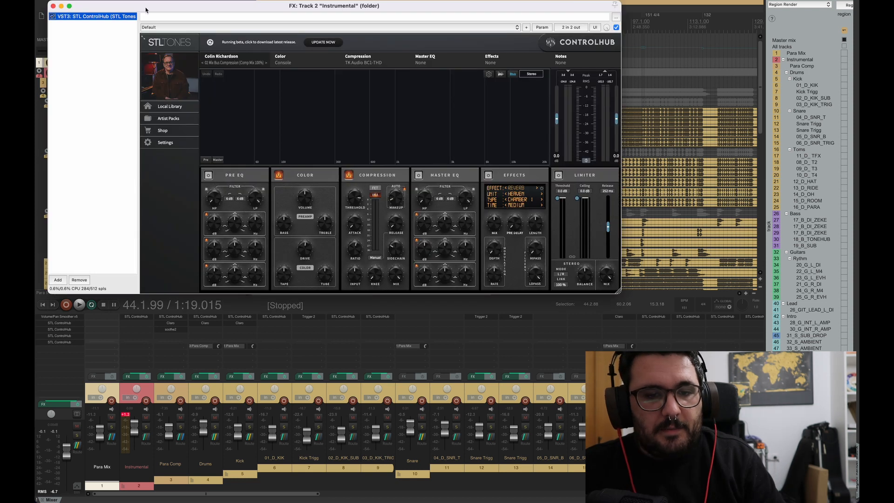
drag(145, 7, 215, 65)
click(315, 127)
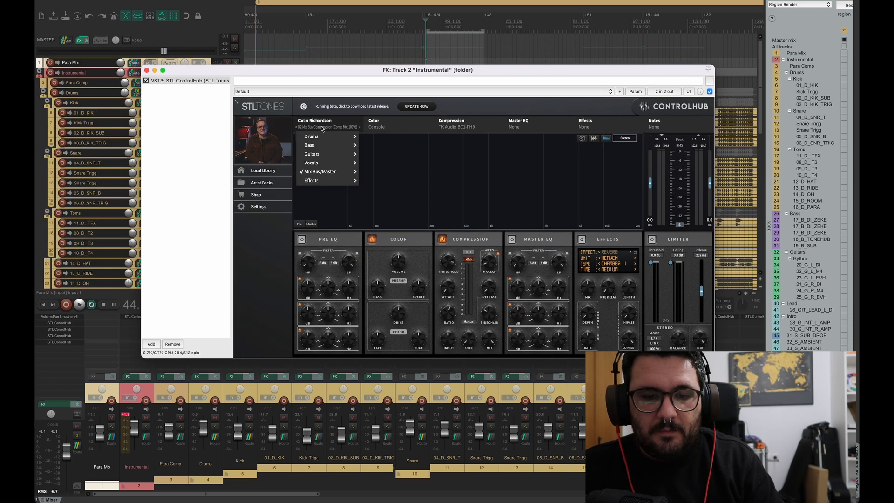
mouse_move(339, 170)
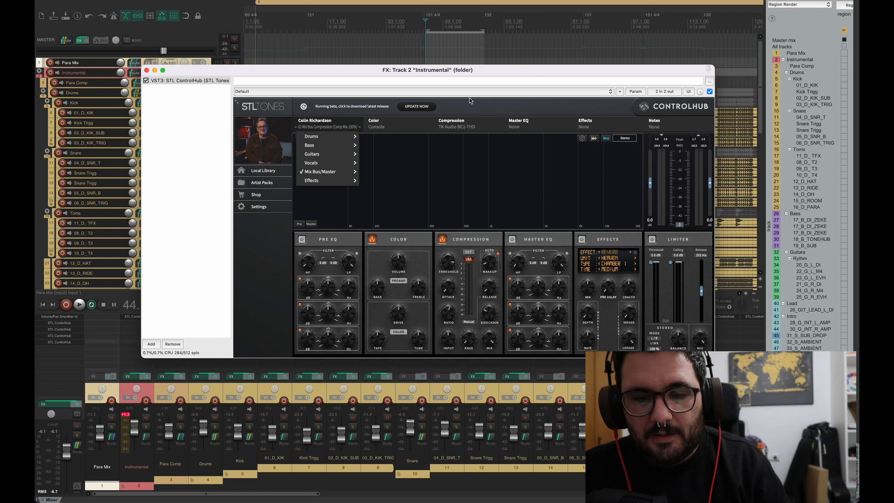
Step: Audition the mix through the Instrumental folder's STL ControlHub with the preset list dismissed, and close the effects window after stopping playback
key(space)
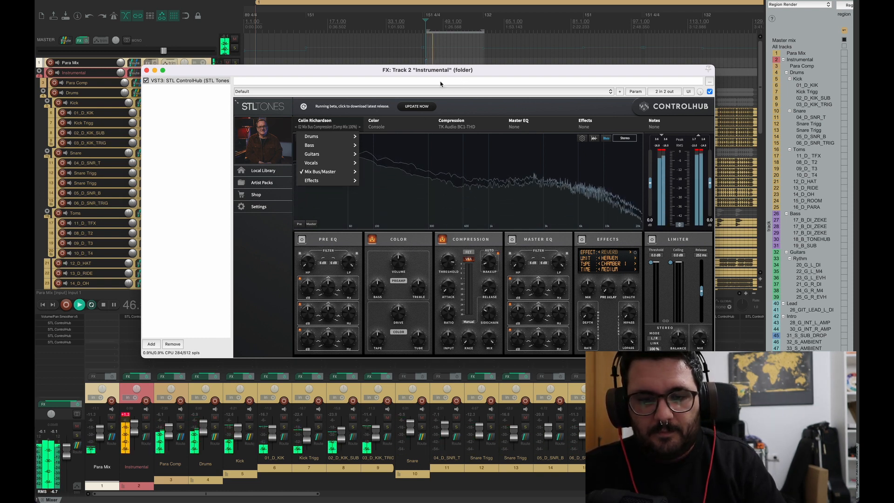
click(352, 128)
key(space)
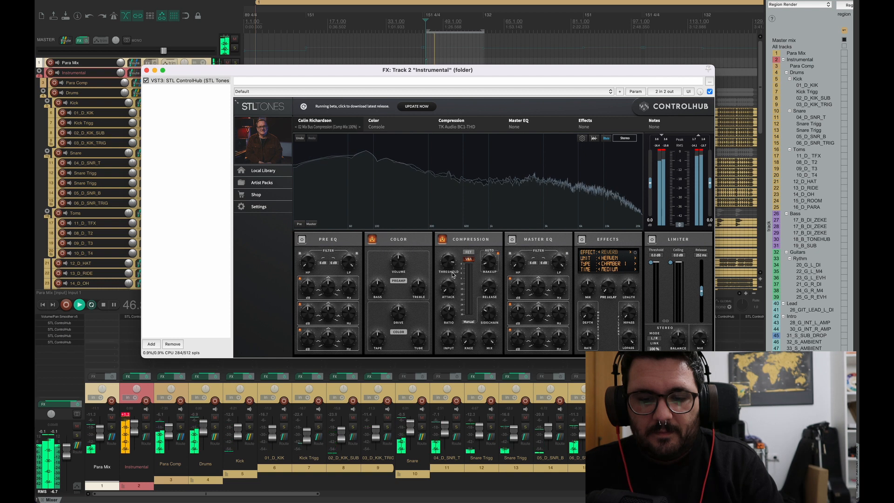
key(space)
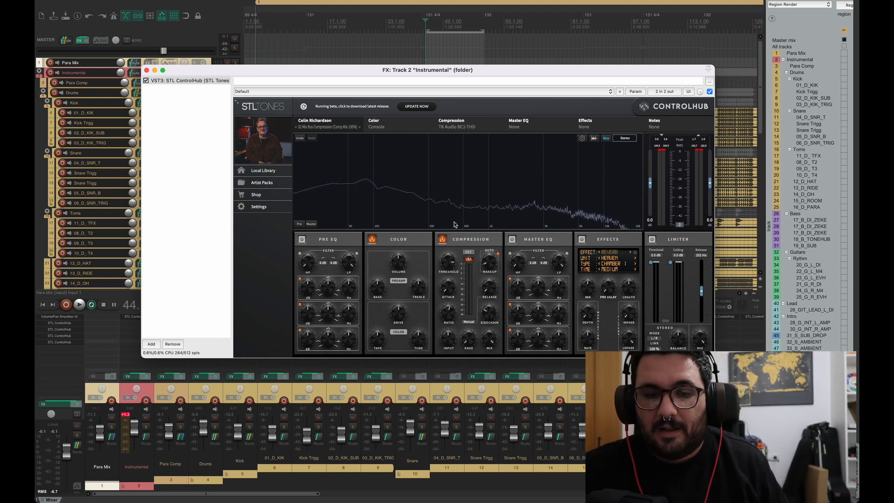
click(147, 71)
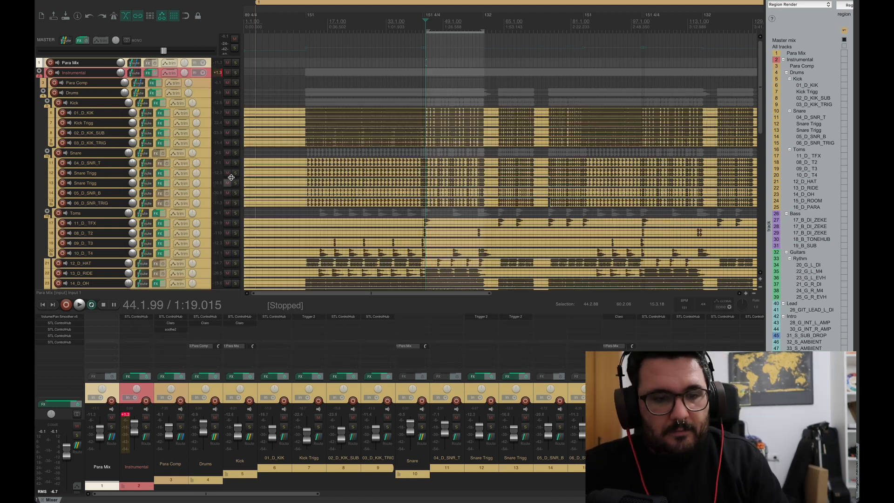
scroll(226, 163, down, 1)
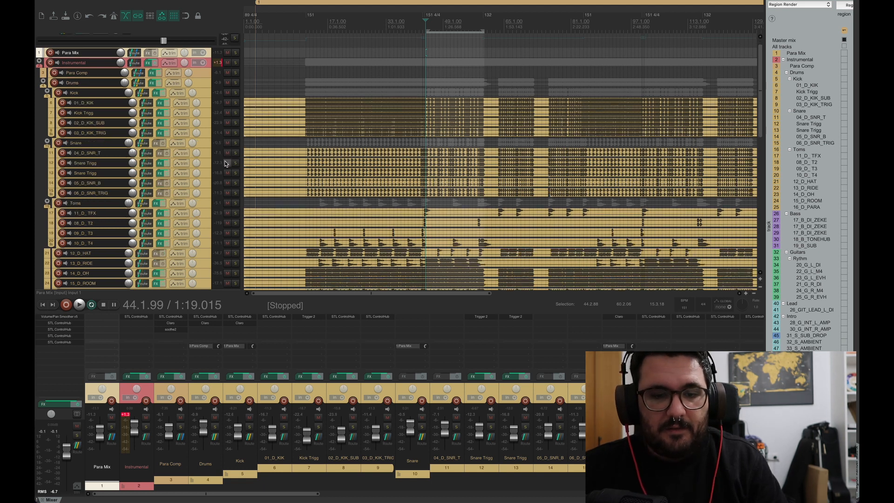
scroll(226, 163, down, 5)
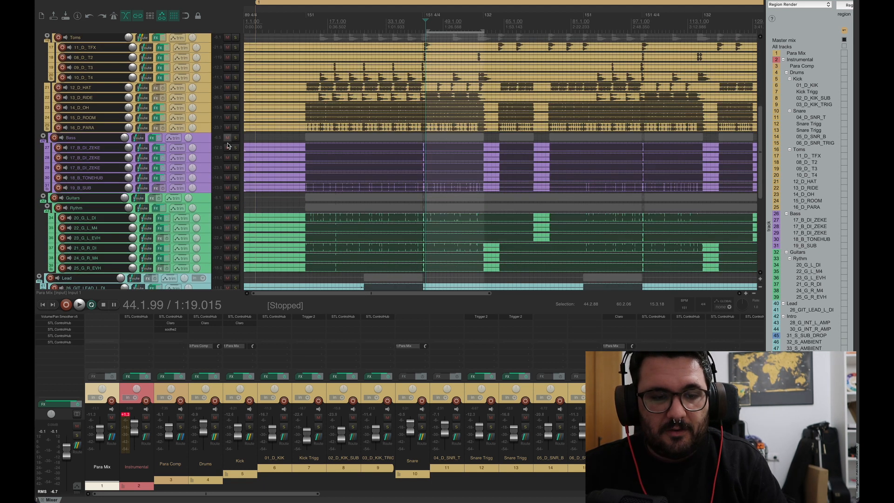
scroll(224, 170, down, 3)
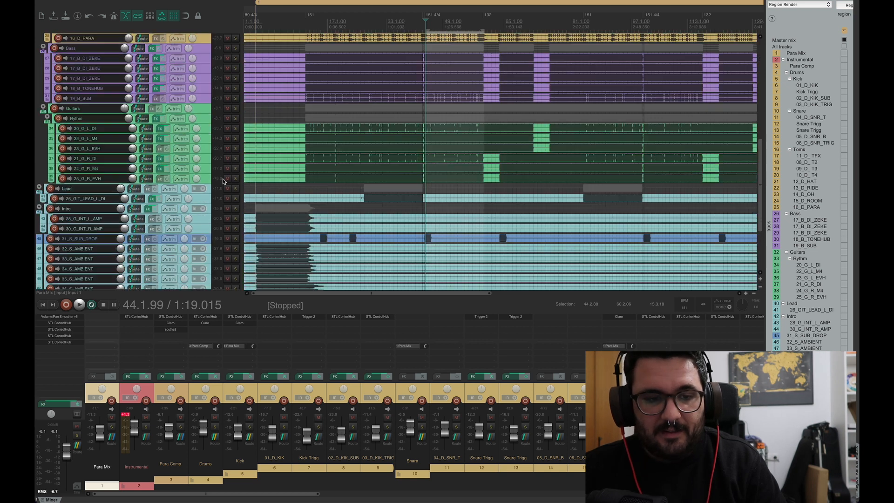
scroll(222, 181, up, 6)
scroll(222, 180, up, 3)
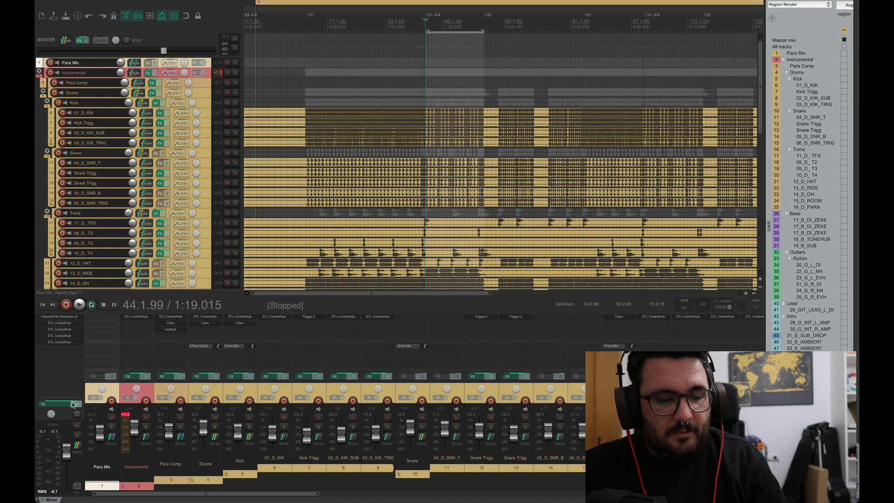
Step: Open the master track's first STL ControlHub and play the mix while bypassing and re-enabling it, and stop playback
click(63, 325)
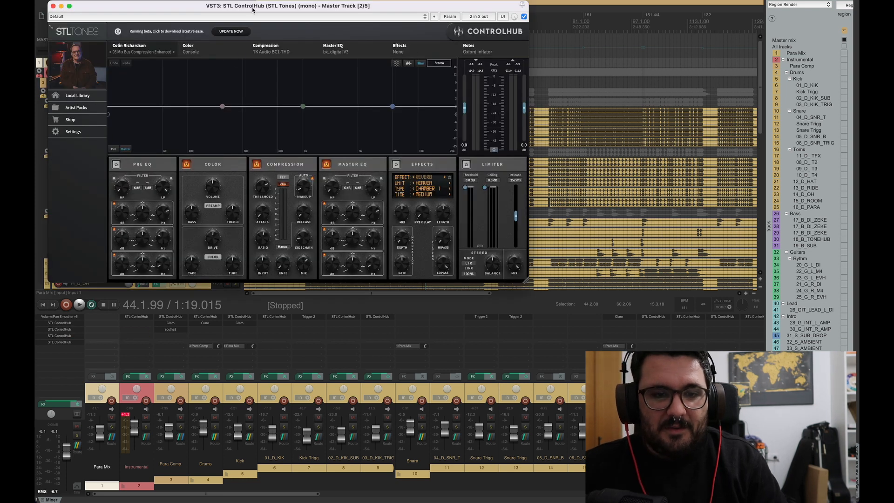
drag(253, 9, 386, 47)
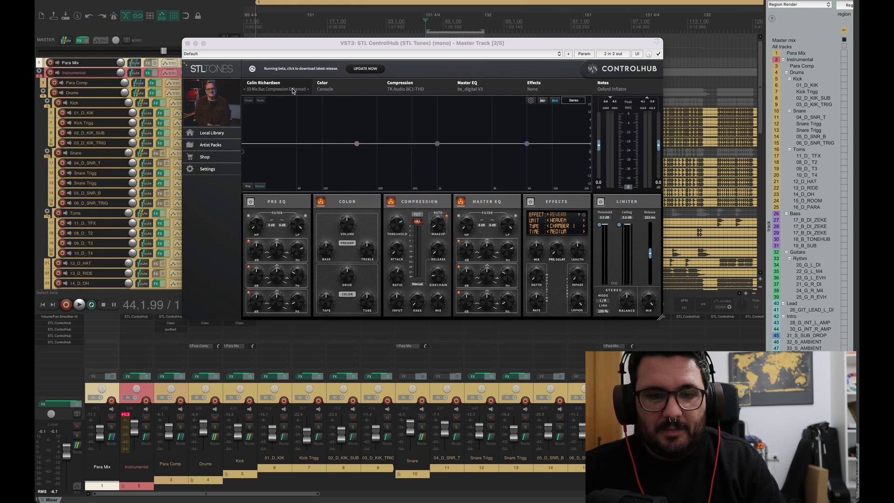
key(space)
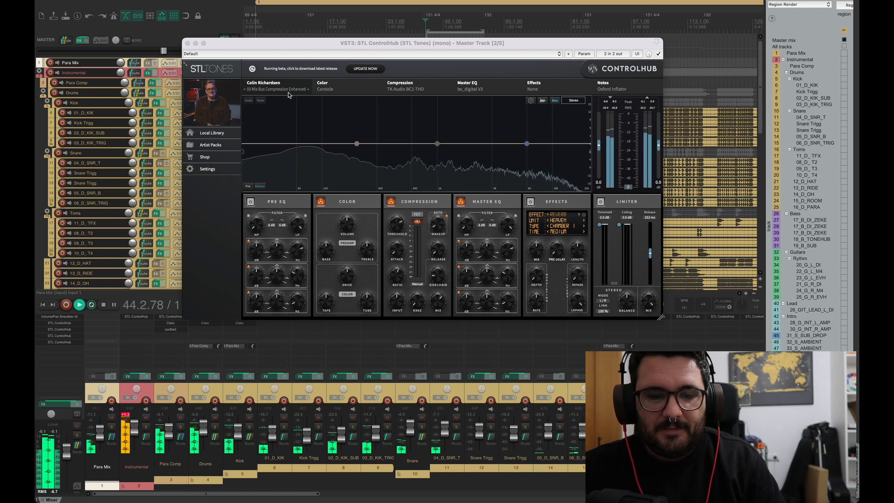
click(657, 54)
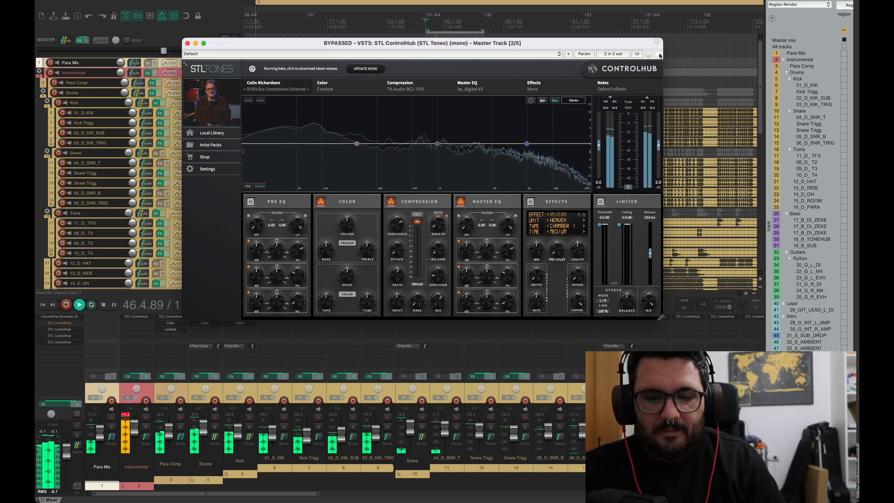
click(658, 54)
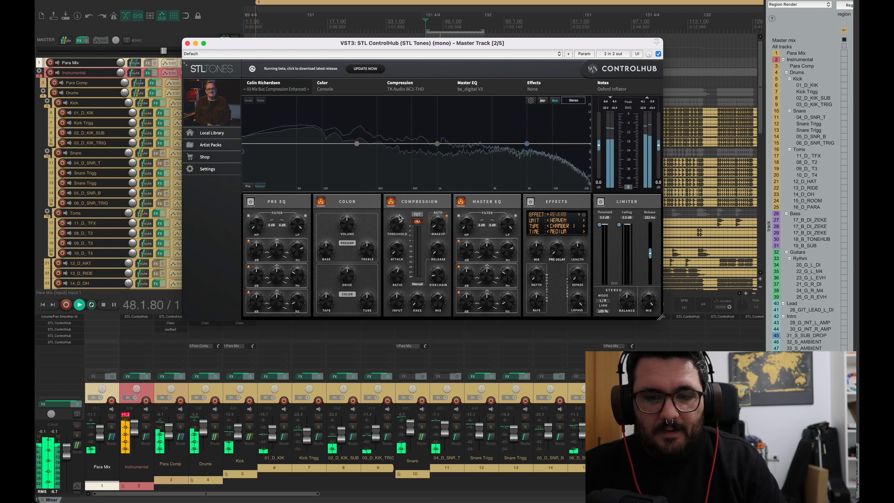
click(468, 5)
key(space)
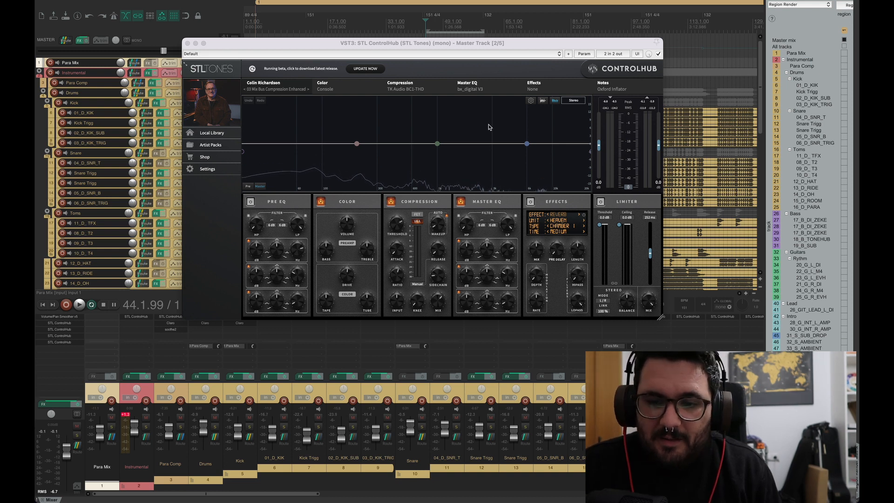
Step: Replay the mix while toggling the master's 33 Mix Bus Compression Enhanced instance off and on, closing its window and stopping playback
click(491, 49)
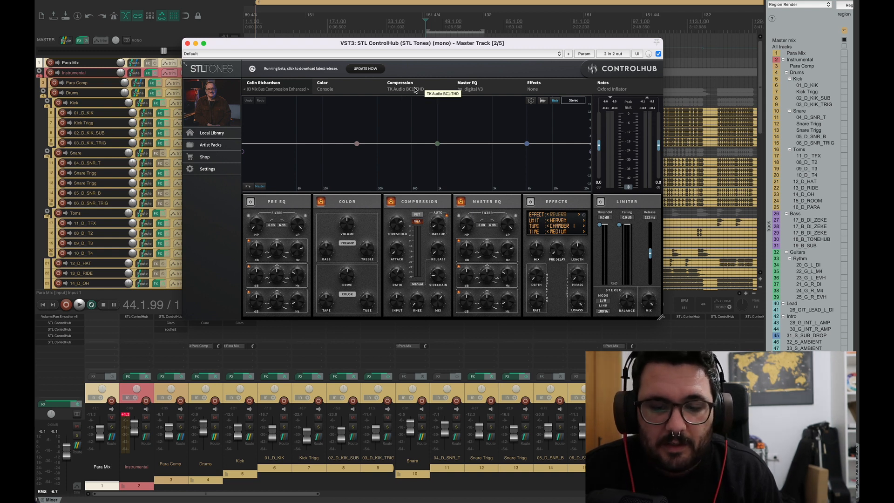
key(space)
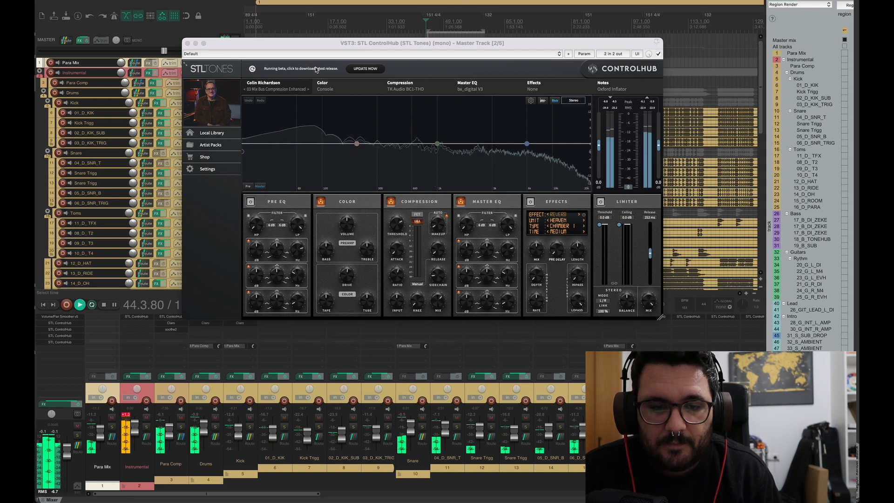
click(658, 54)
click(658, 54)
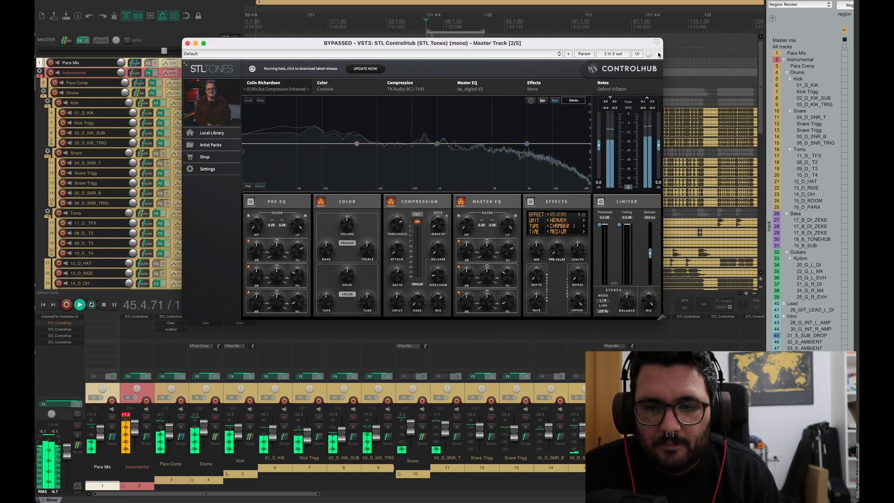
click(658, 54)
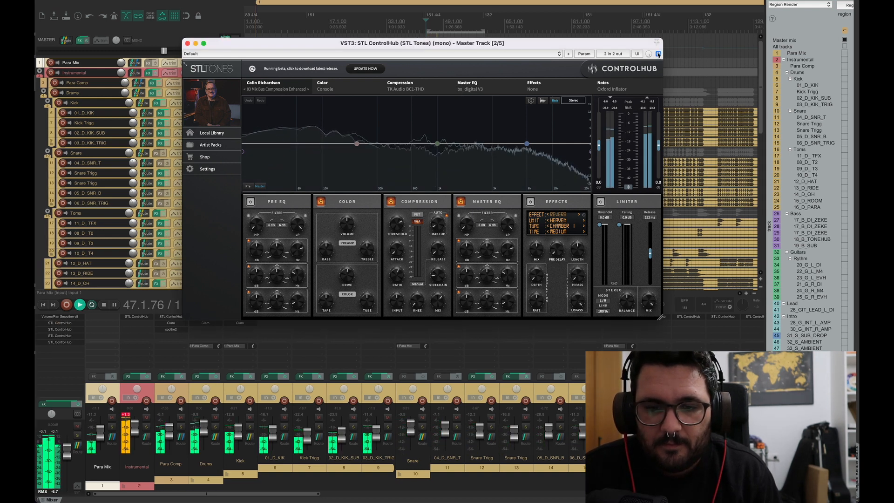
click(188, 43)
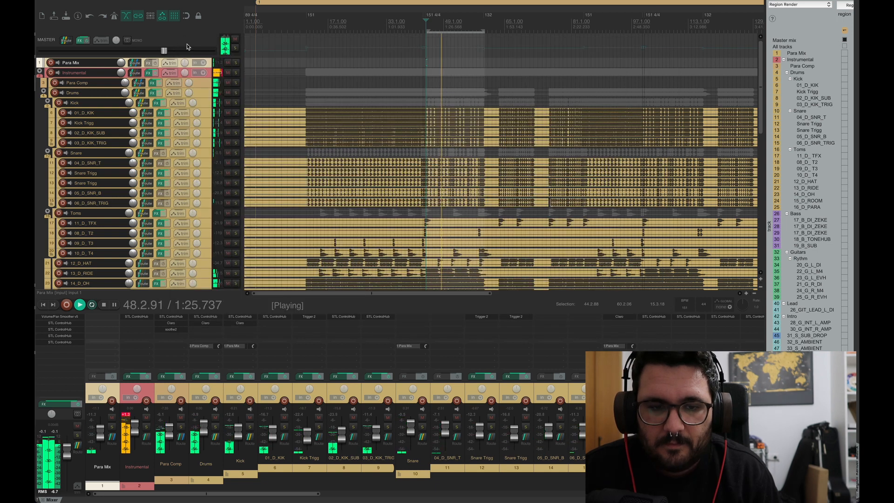
key(space)
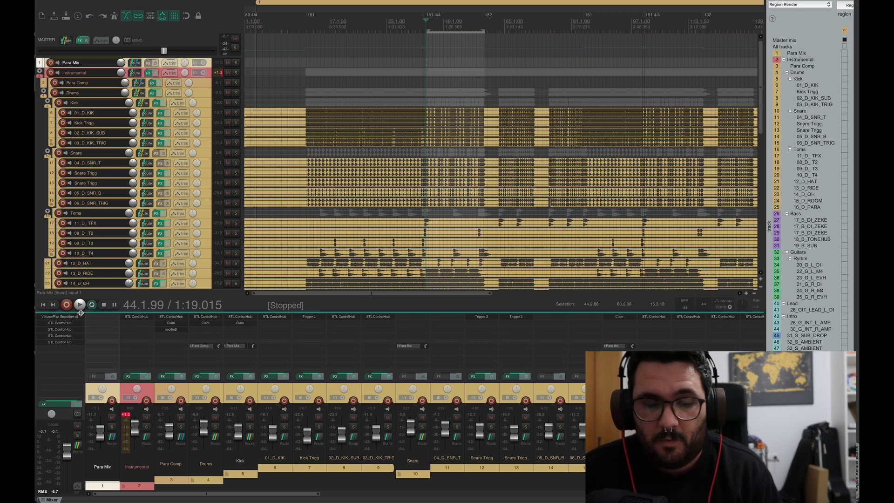
Step: Open the master track's STL ControlHub with the 01 Mix Compression Aggressive preset and play the mix briefly
click(59, 329)
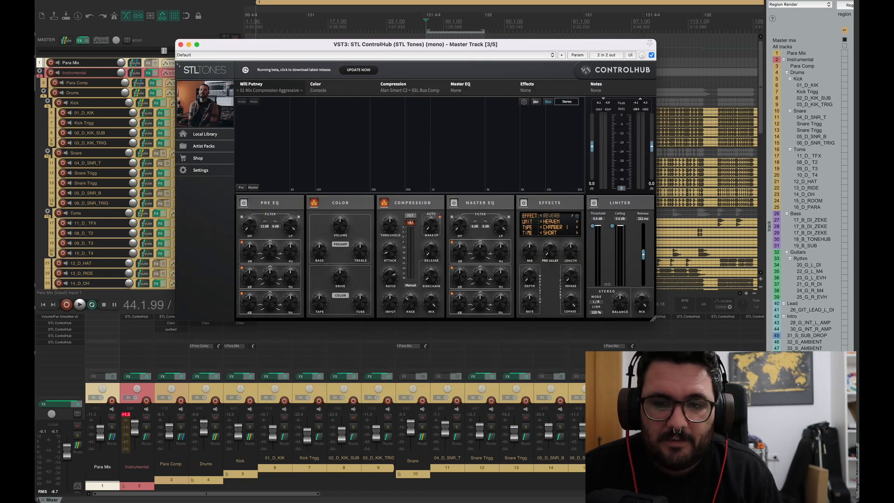
key(space)
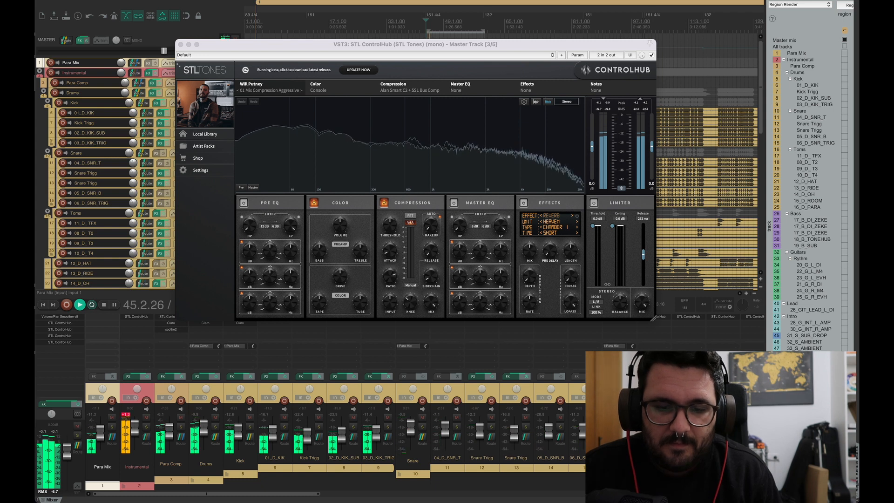
key(space)
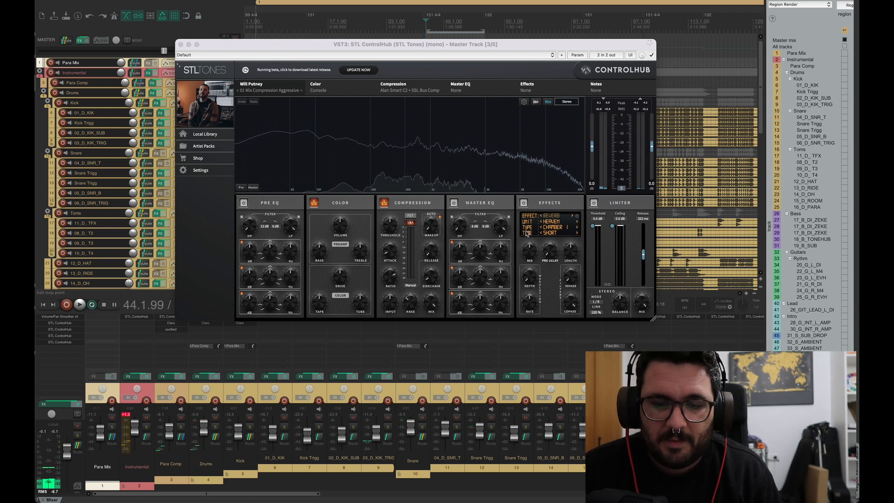
click(407, 233)
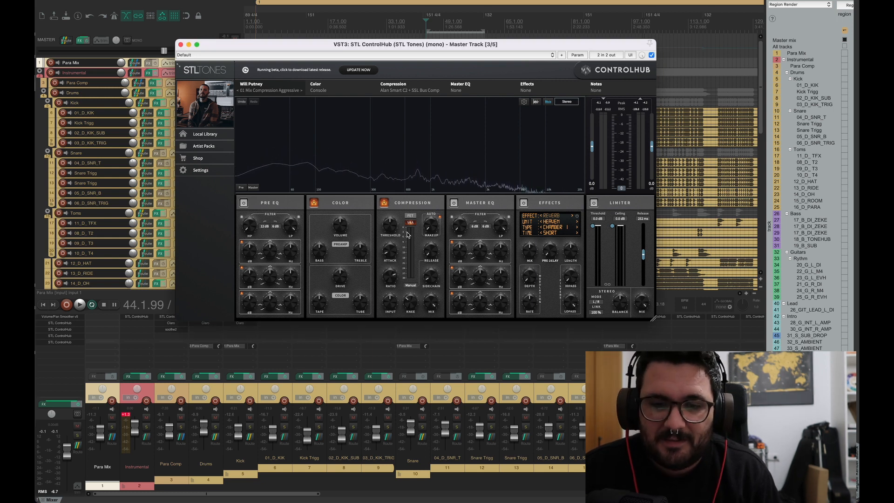
Step: Compare the mix with the master's 01 Mix Compression Aggressive processing off and on during playback, close its window and stop
key(space)
click(651, 55)
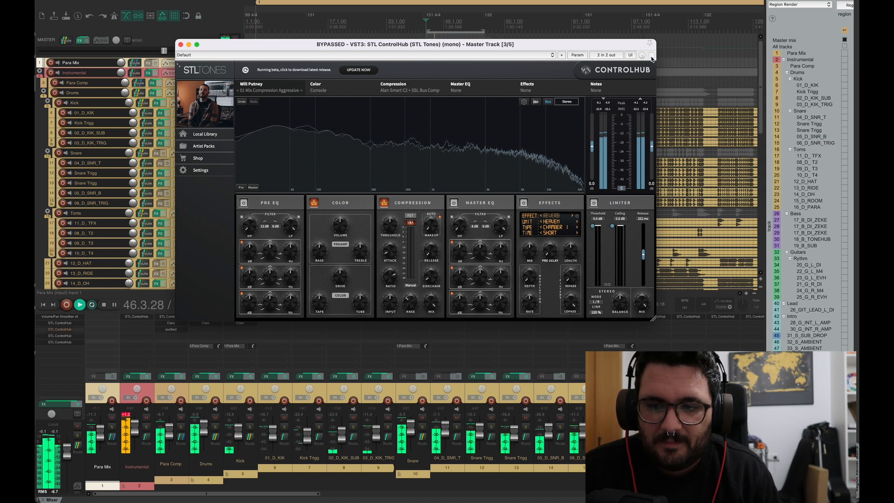
click(651, 55)
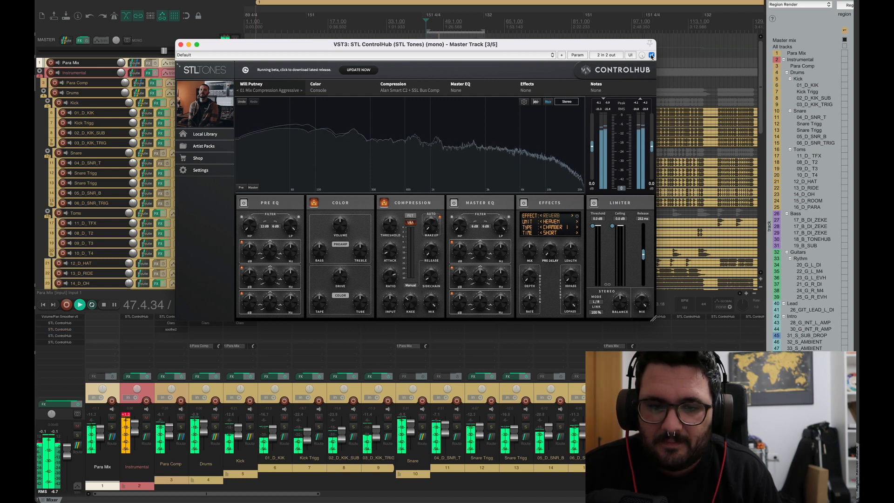
click(651, 55)
click(651, 54)
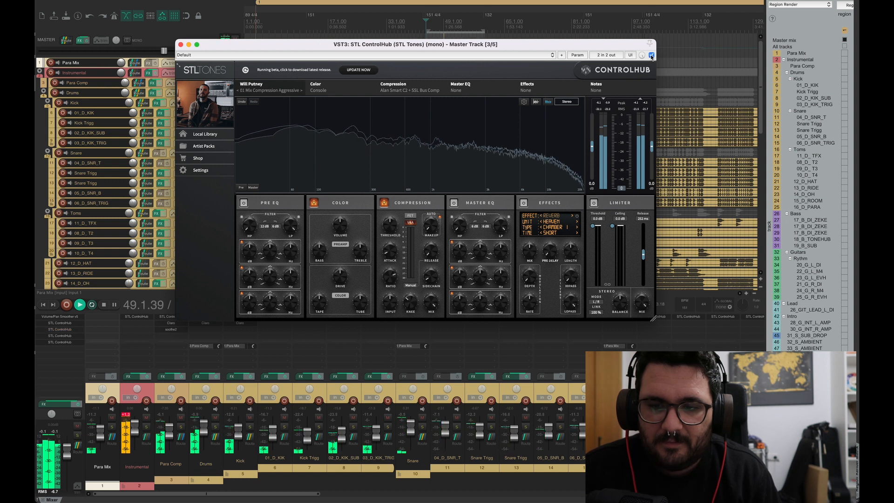
click(181, 44)
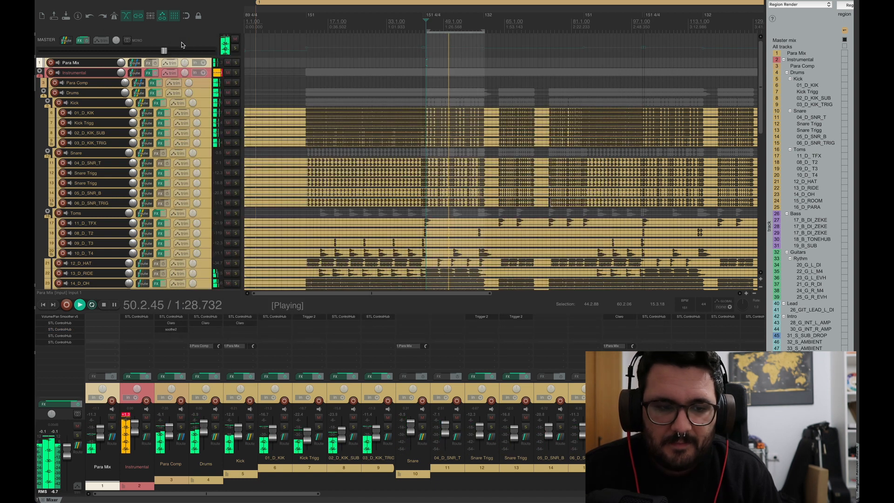
key(space)
Step: Audition the master's 12 Master Chain Fat ControlHub instance bypassed and enabled during playback, then close its window and stop playback
click(62, 336)
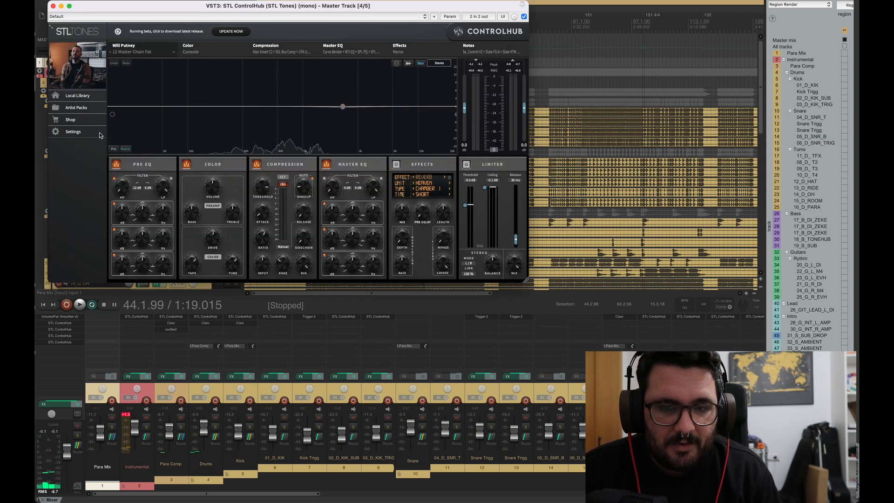
drag(347, 7, 406, 10)
click(404, 2)
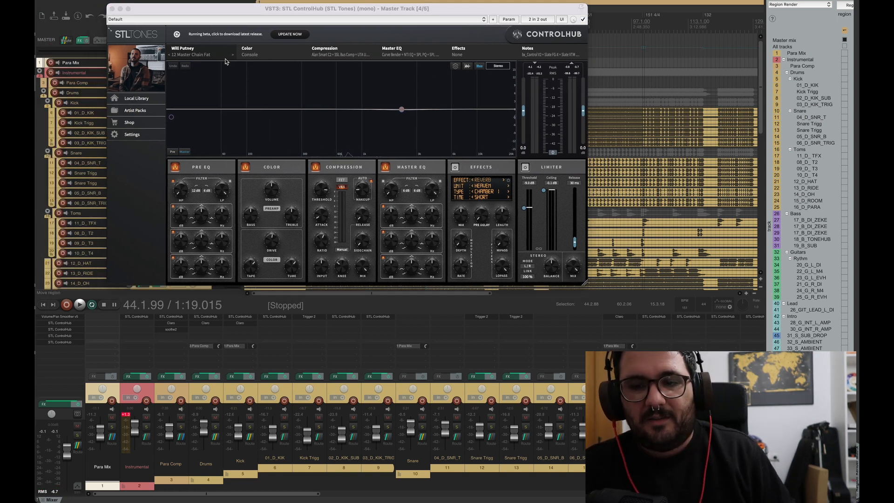
key(space)
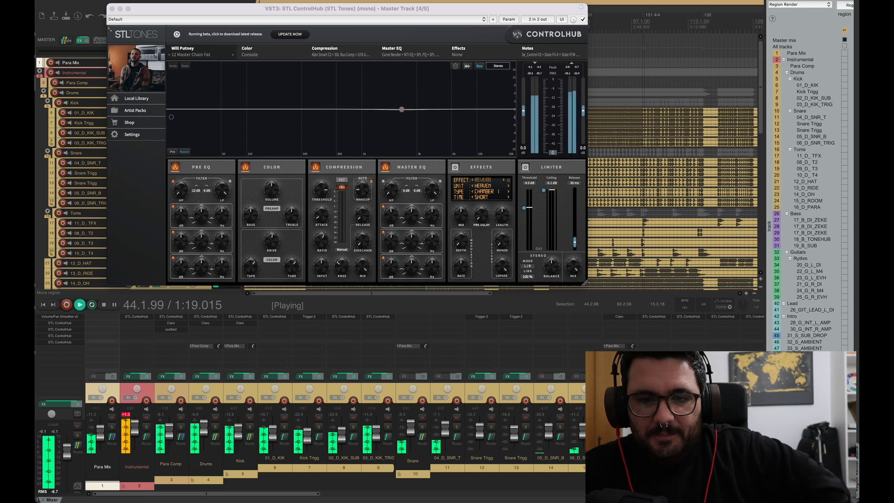
click(582, 20)
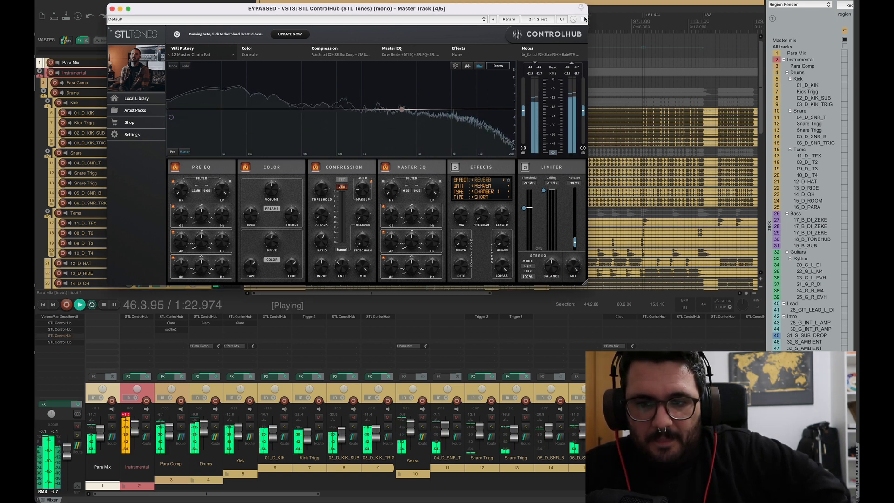
click(582, 20)
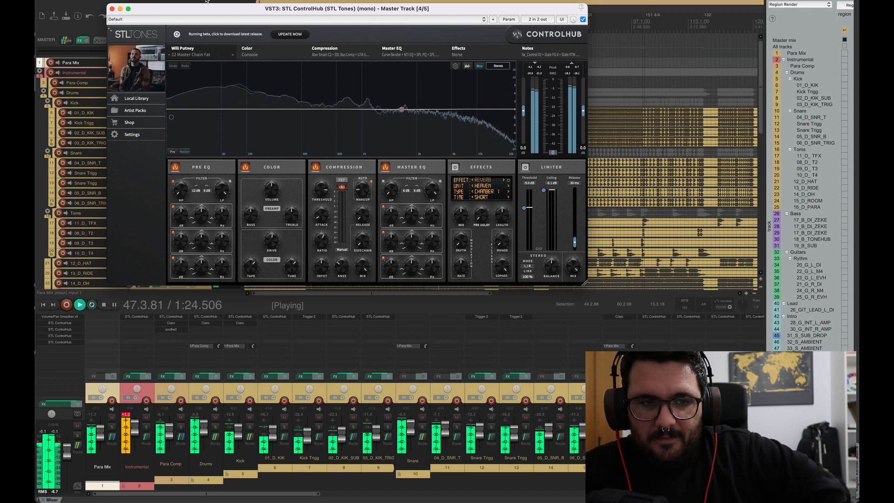
click(112, 9)
key(space)
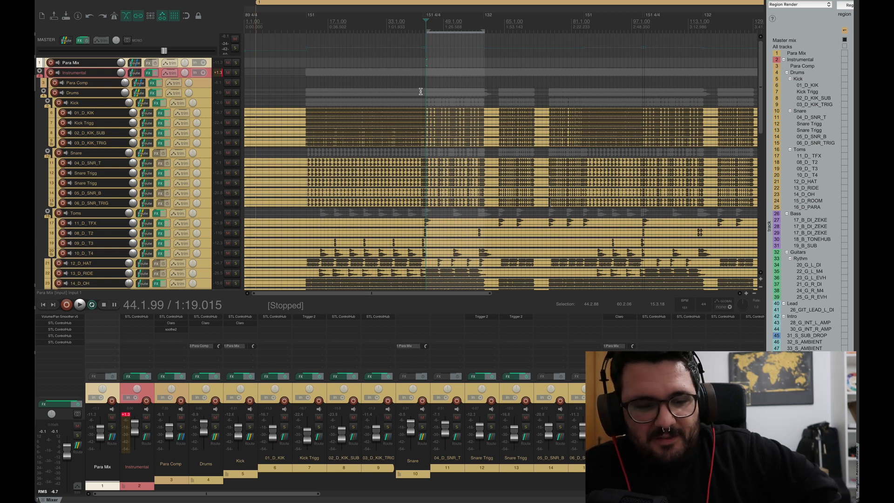
Step: Open the master track's last STL ControlHub and browse its Mix Bus/Master presets, keeping 02 Warm Lows loaded
click(72, 343)
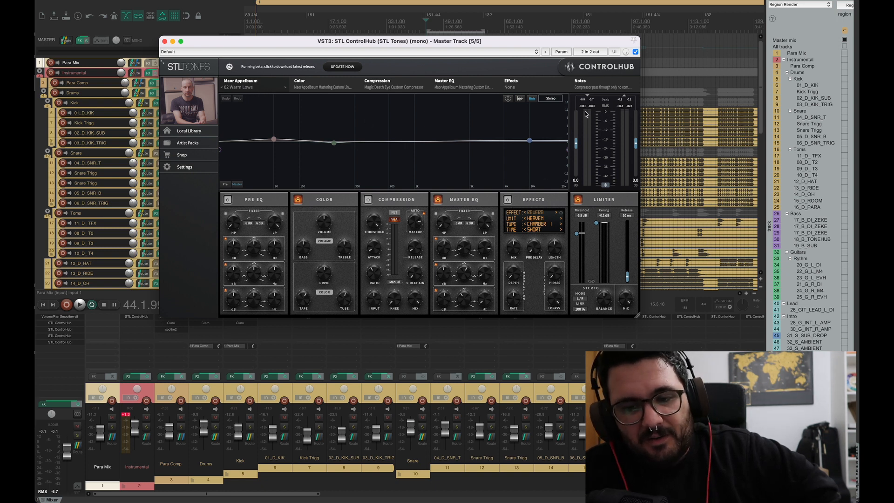
click(252, 87)
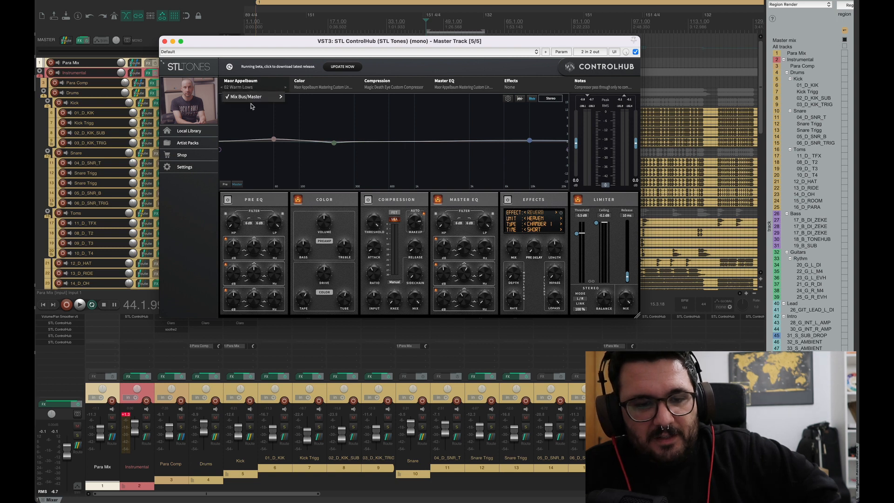
mouse_move(254, 99)
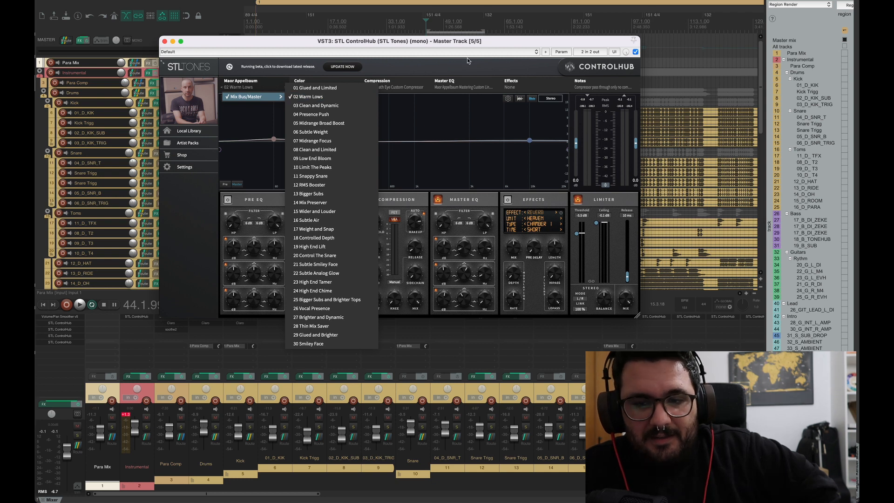
click(493, 67)
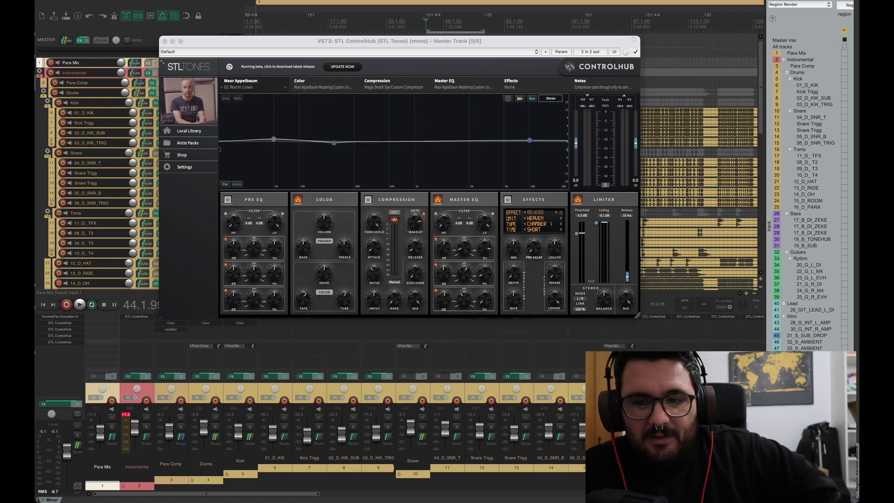
Step: Play the mix while repeatedly toggling the master's 02 Warm Lows processing off and on, leaving it enabled, and close its window
key(space)
click(635, 53)
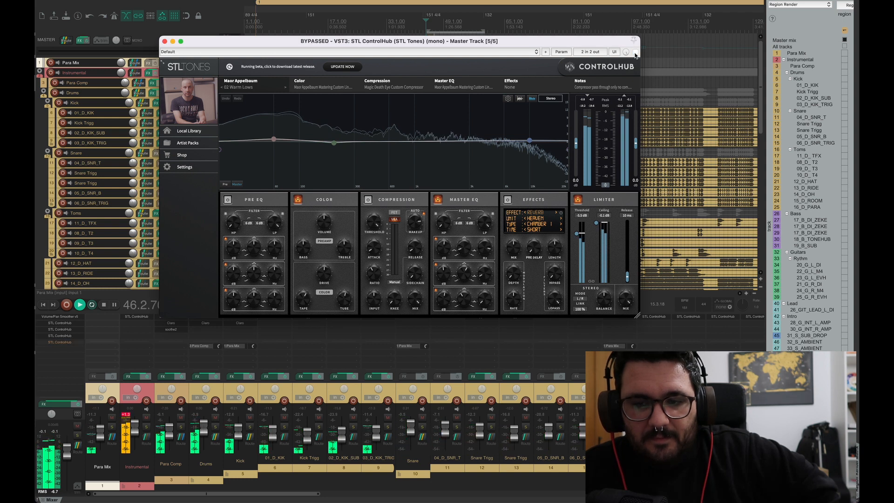
click(634, 53)
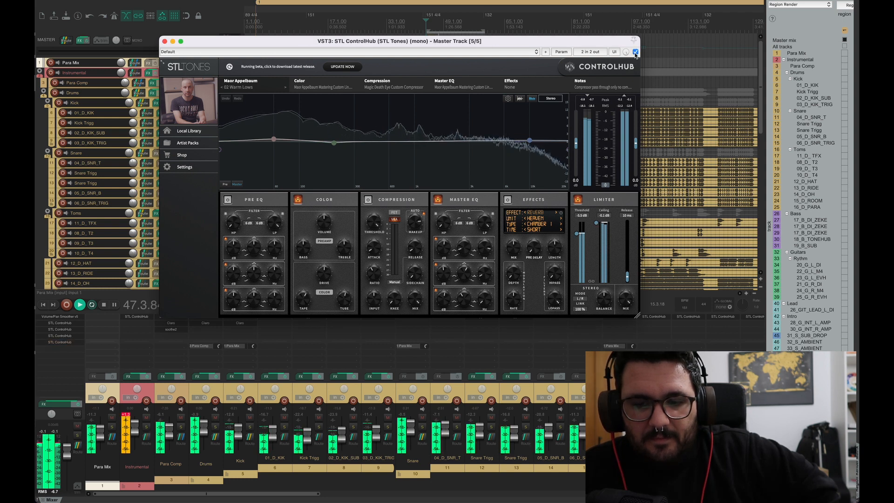
click(635, 53)
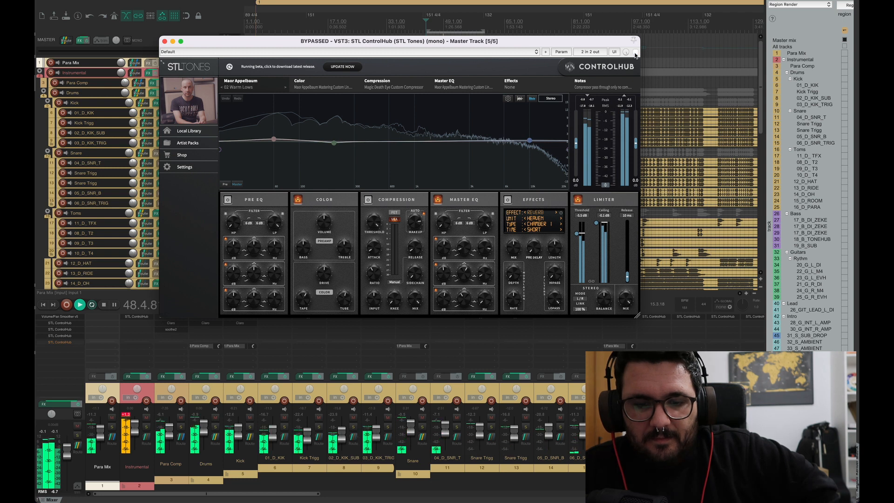
click(635, 53)
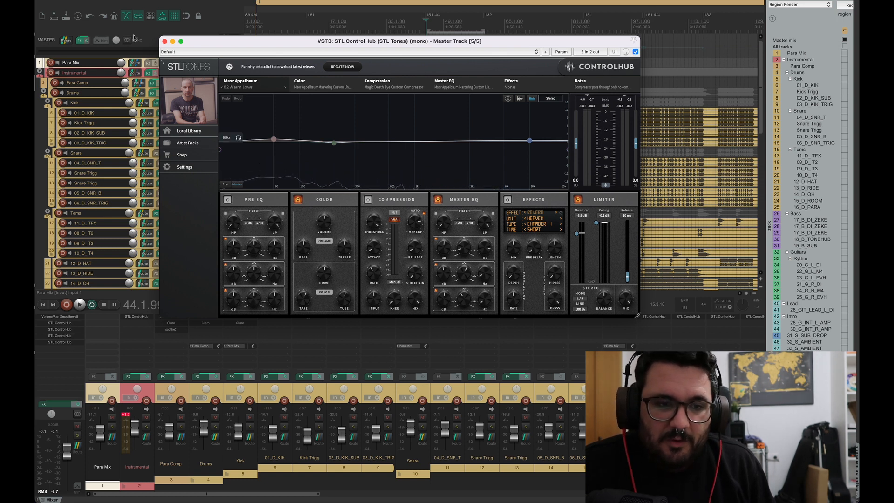
click(164, 41)
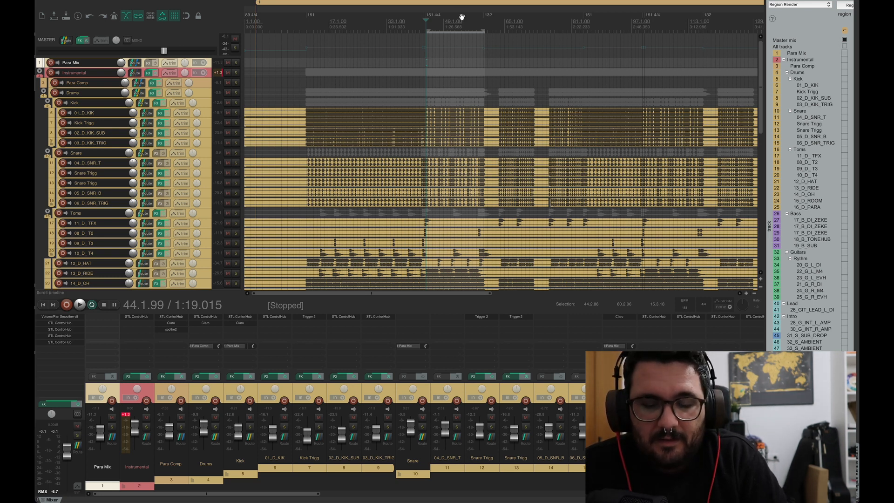
drag(461, 17, 435, 112)
scroll(435, 112, down, 1)
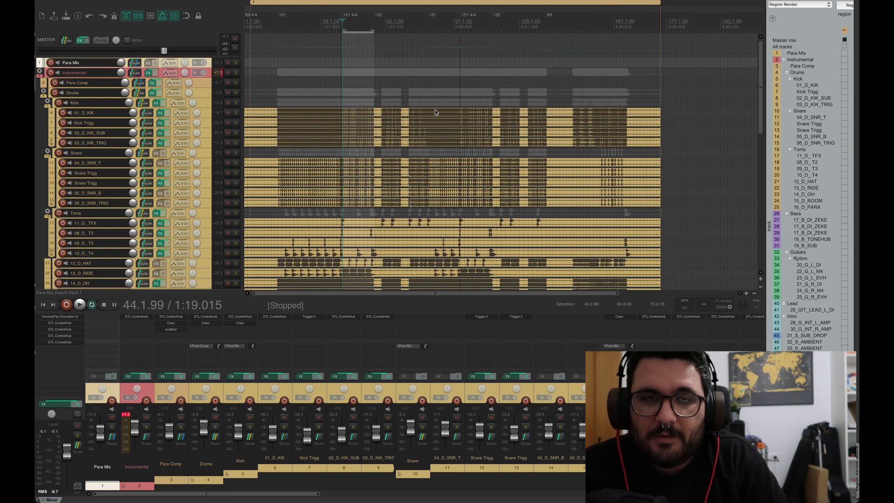